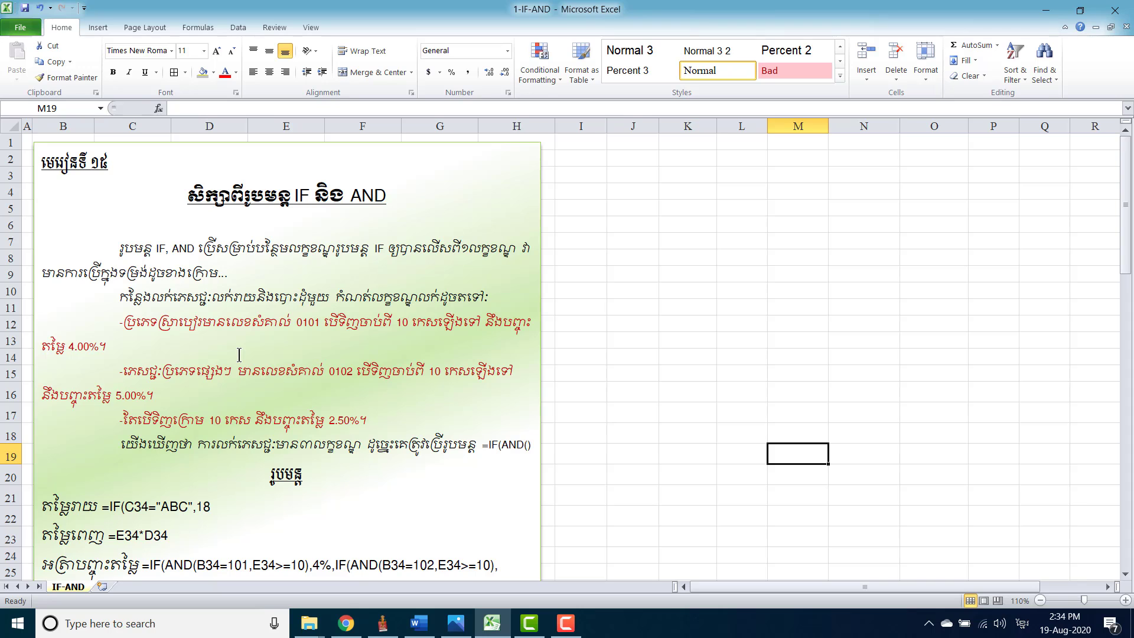
Step: Scroll down the IF-AND sheet until the price table in rows 38–46 is visible
scroll(239, 354, "down", 2)
scroll(239, 354, "down", 1)
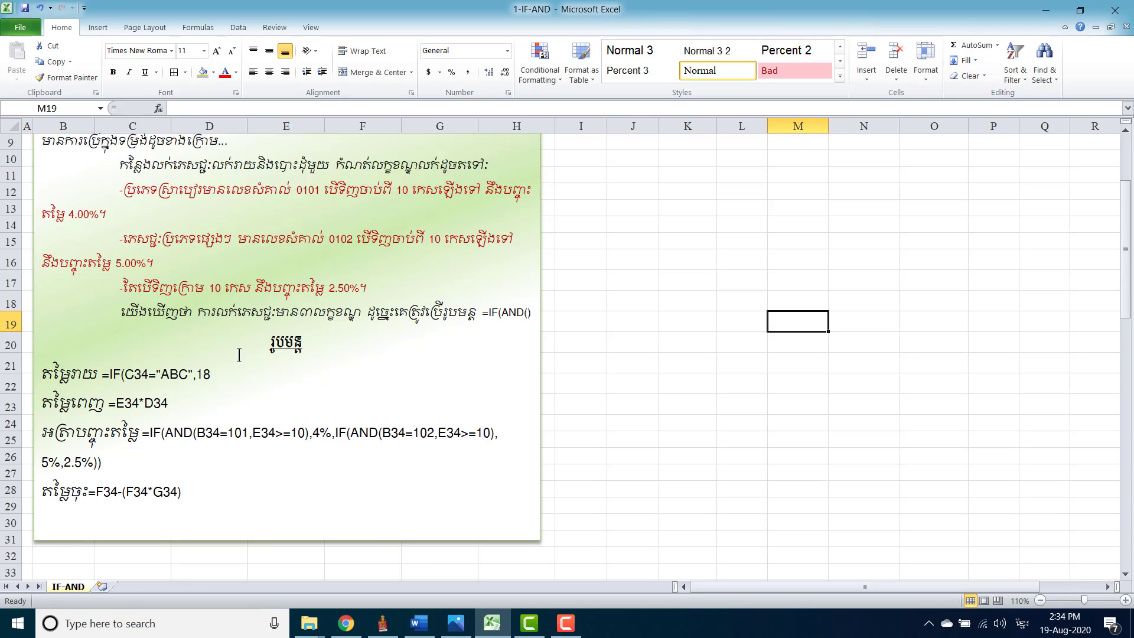
scroll(239, 355, "down", 4)
scroll(239, 354, "down", 2)
scroll(239, 355, "down", 1)
scroll(239, 354, "down", 1)
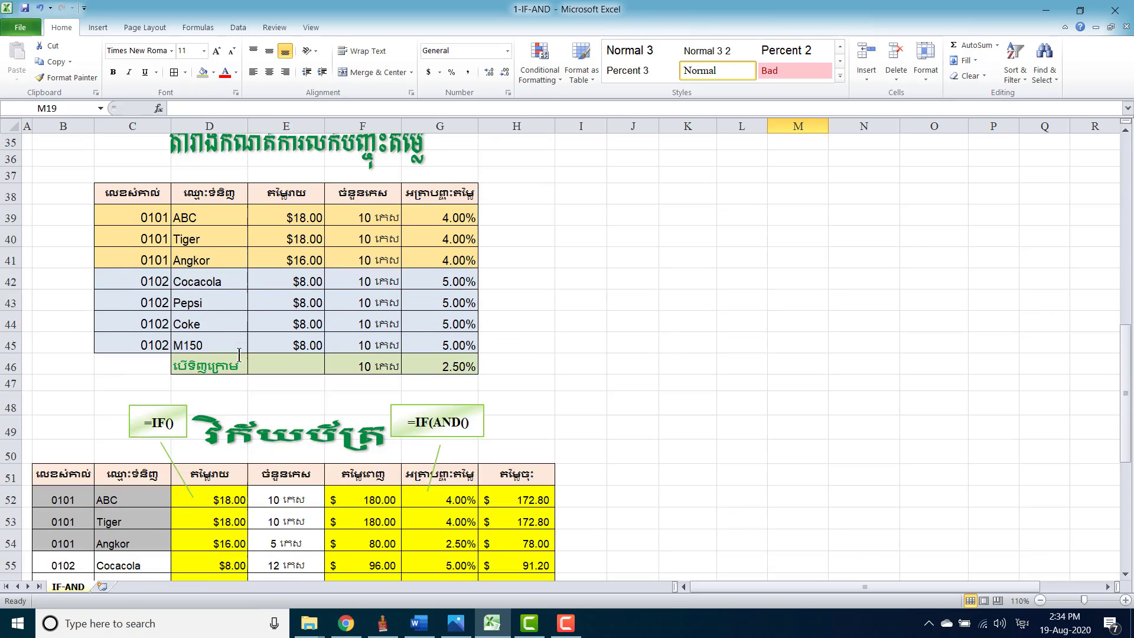
left_click(667, 254)
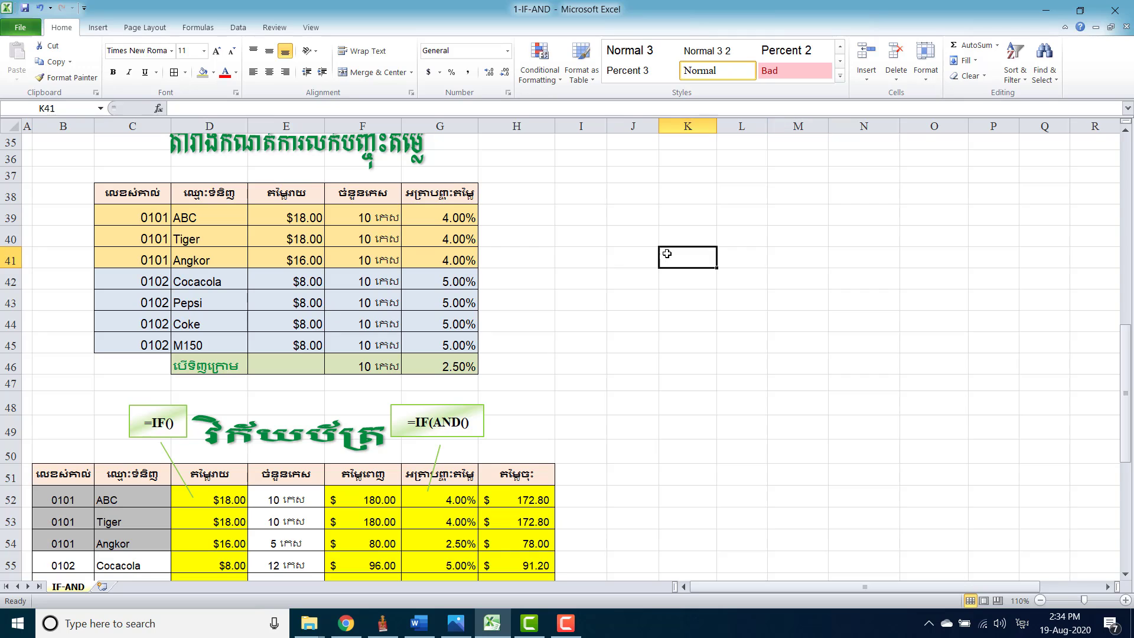
left_click(143, 203)
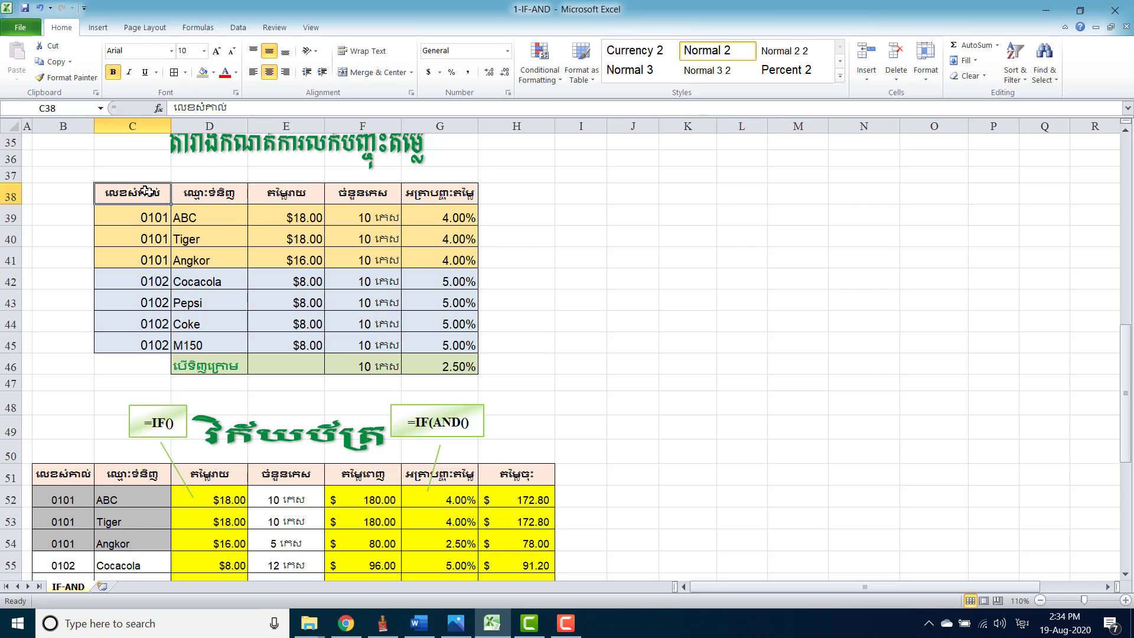
mouse_move(145, 192)
left_mouse_down()
mouse_move(324, 240)
mouse_move(456, 311)
mouse_move(456, 339)
left_mouse_up()
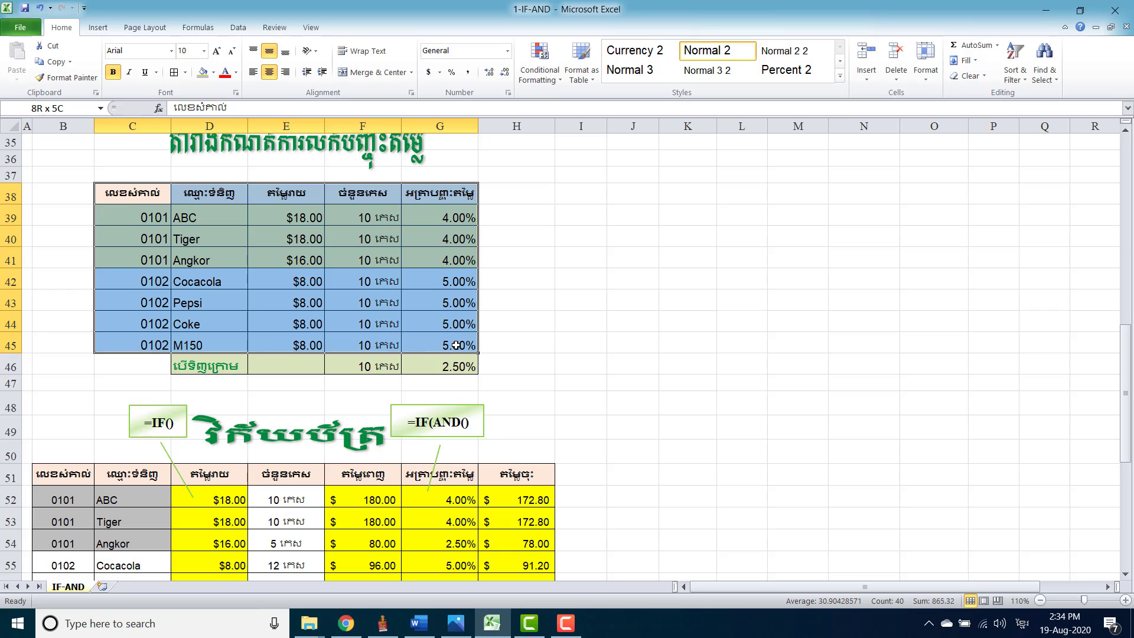
left_click(308, 216)
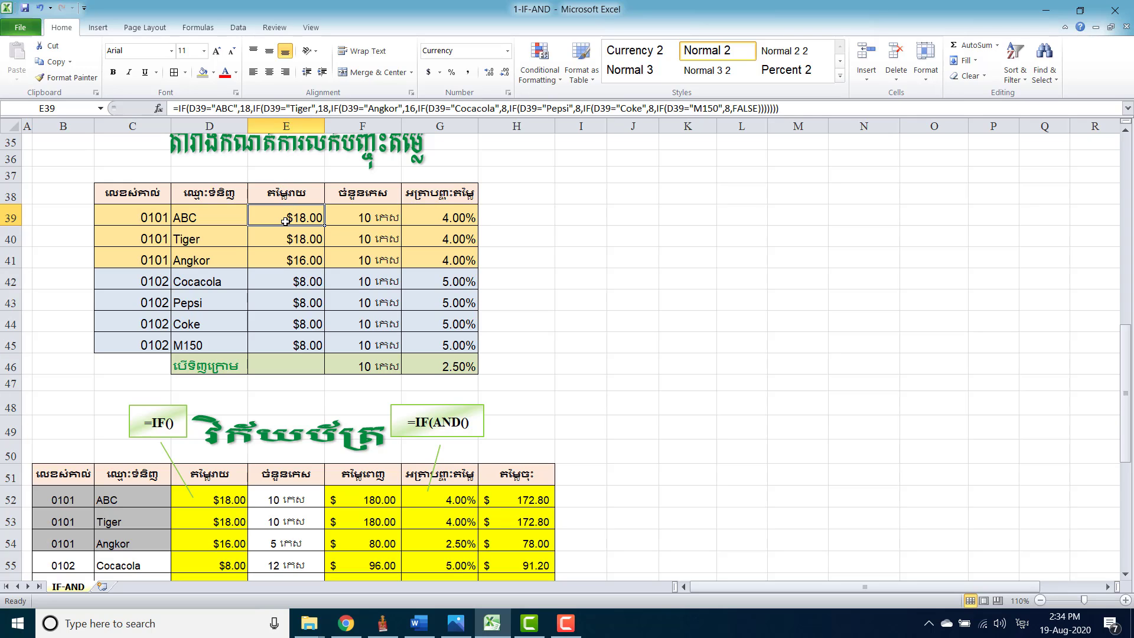
left_click(376, 216)
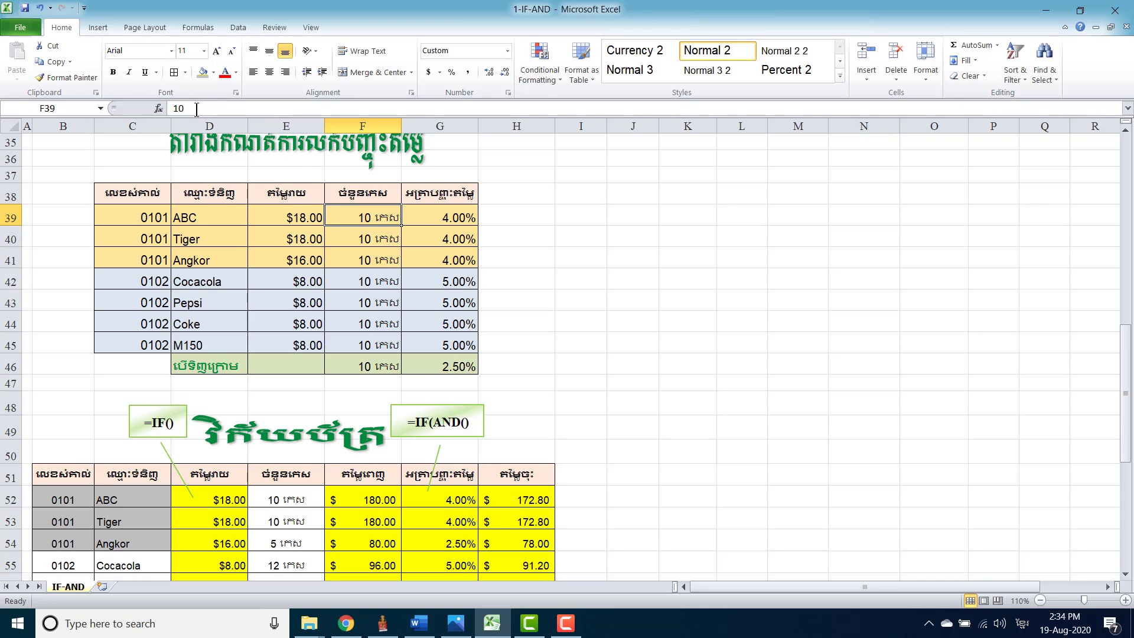
left_click(195, 109)
left_click_drag(194, 108, 171, 108)
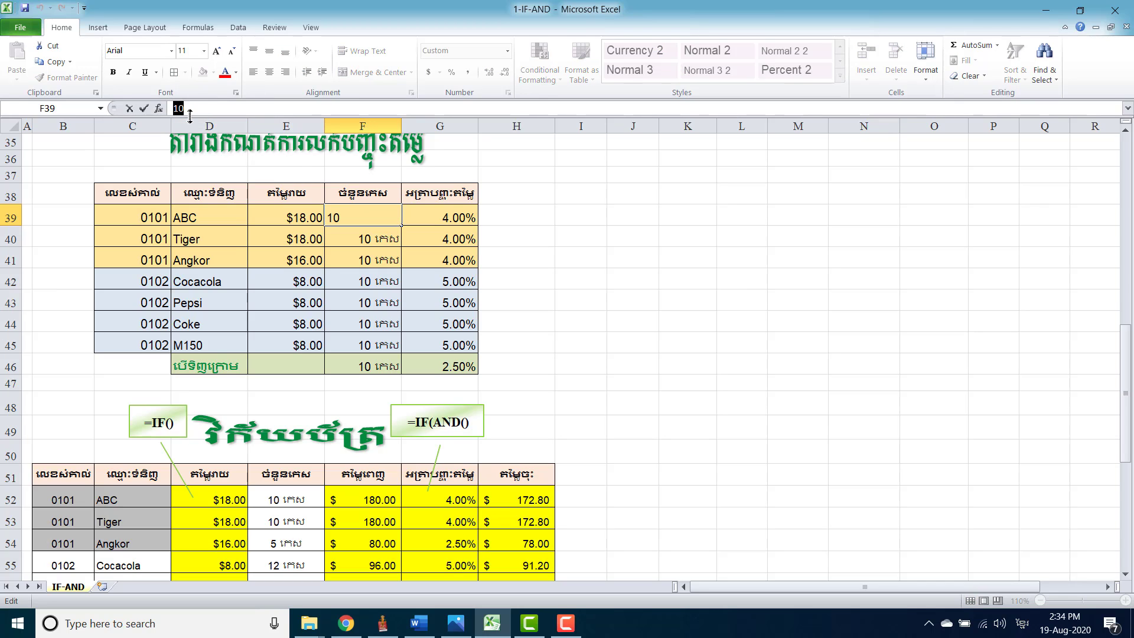
left_click(377, 241)
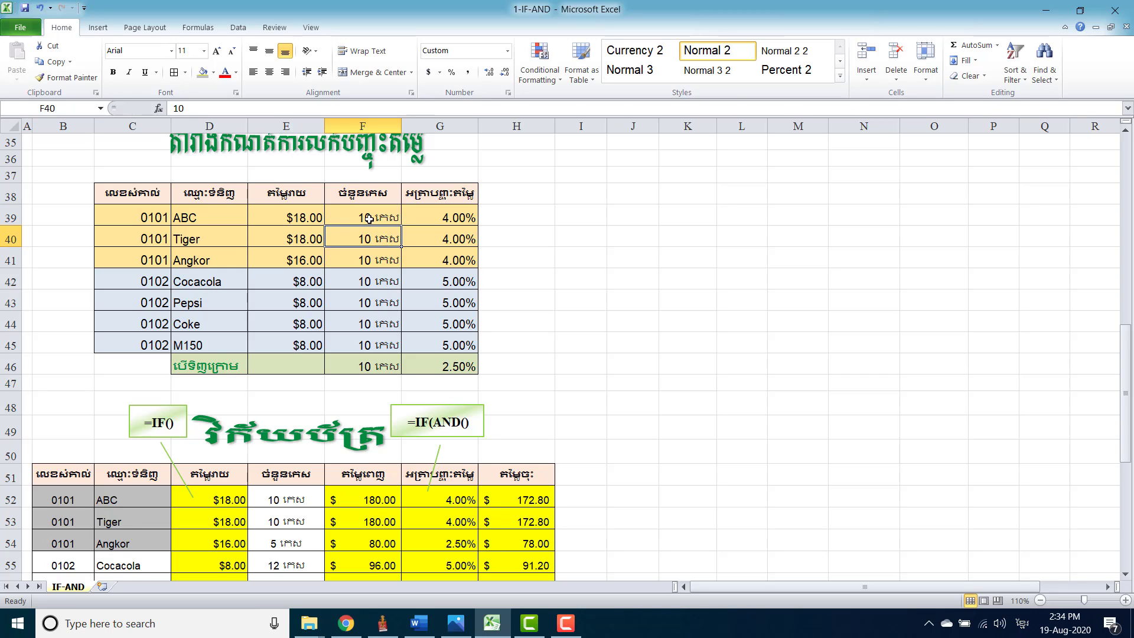
left_click(445, 216)
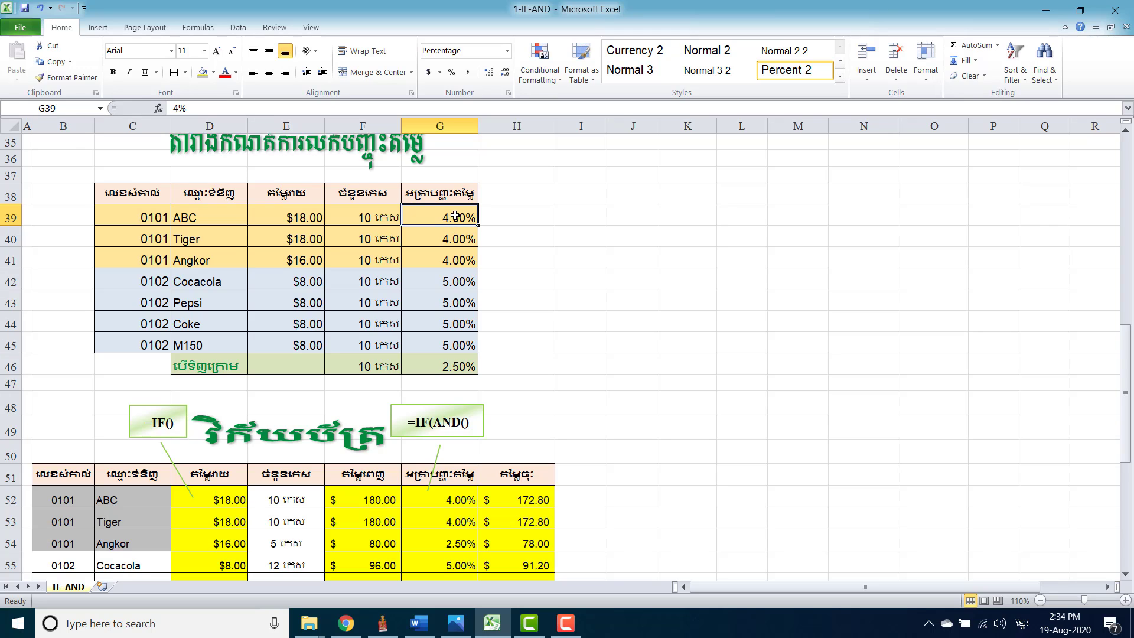
left_click(530, 217)
left_click_drag(529, 220, 535, 339)
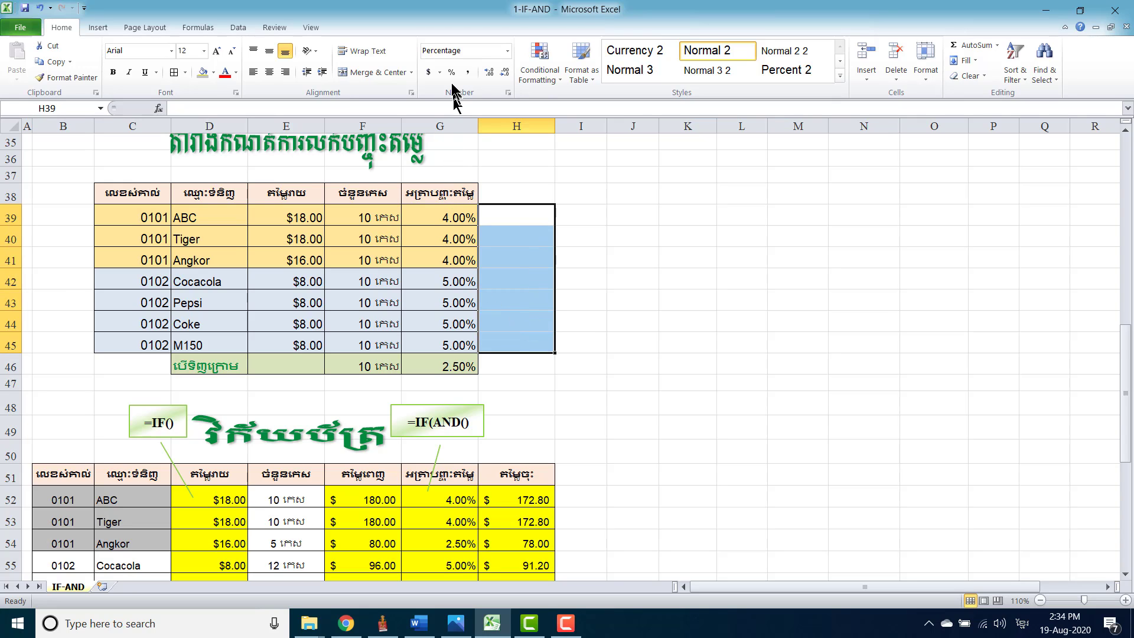
left_click(507, 52)
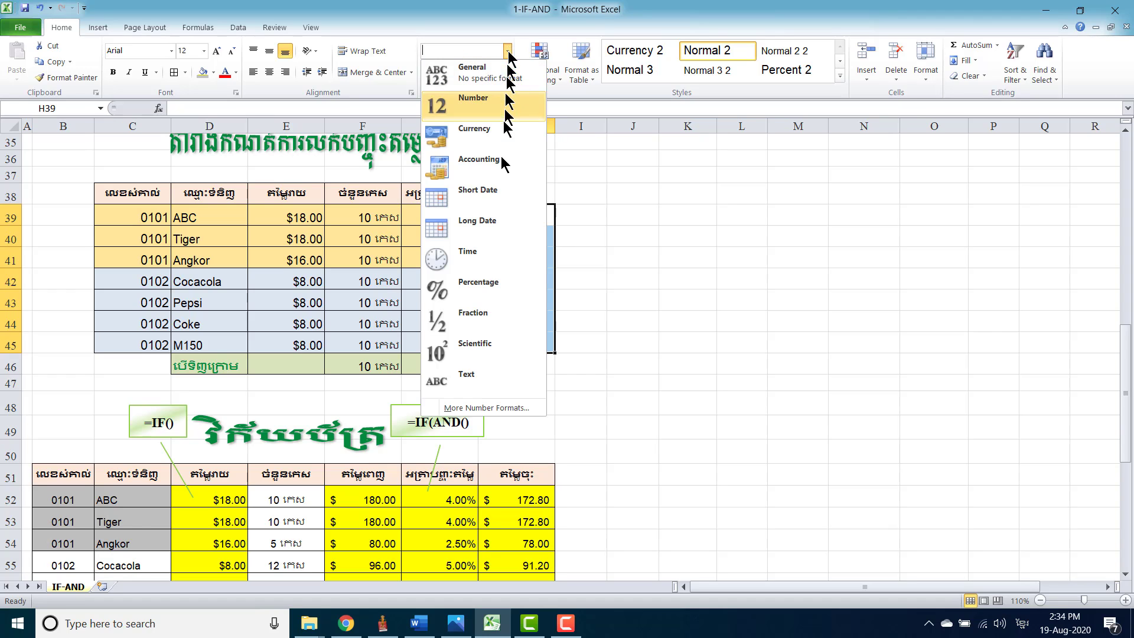
left_click(478, 287)
left_click(519, 216)
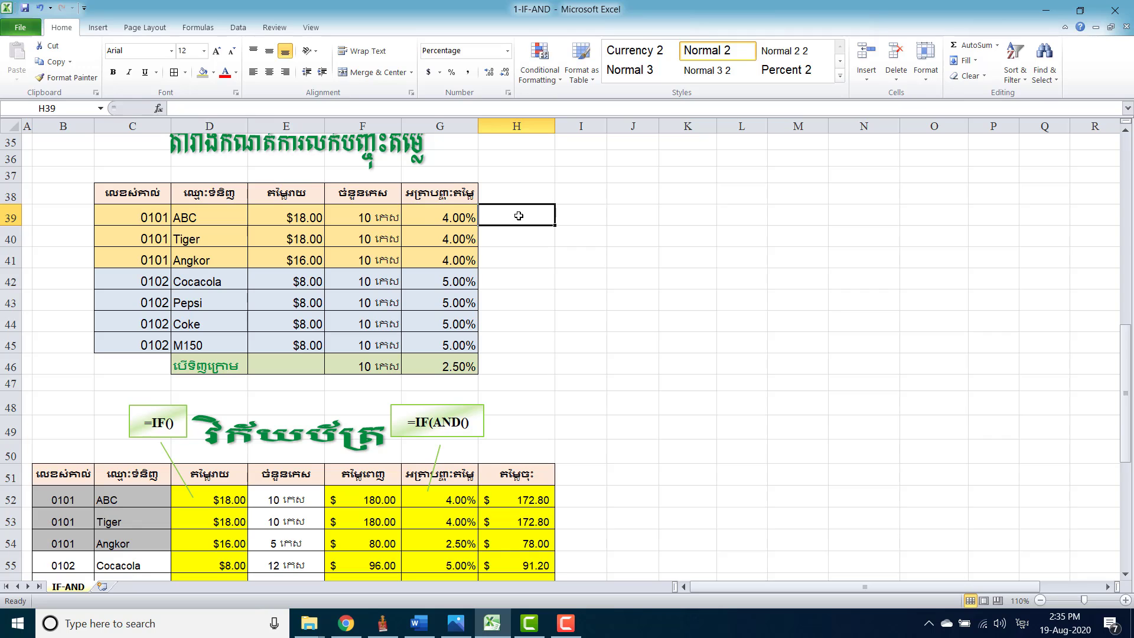
type("4")
left_click(579, 258)
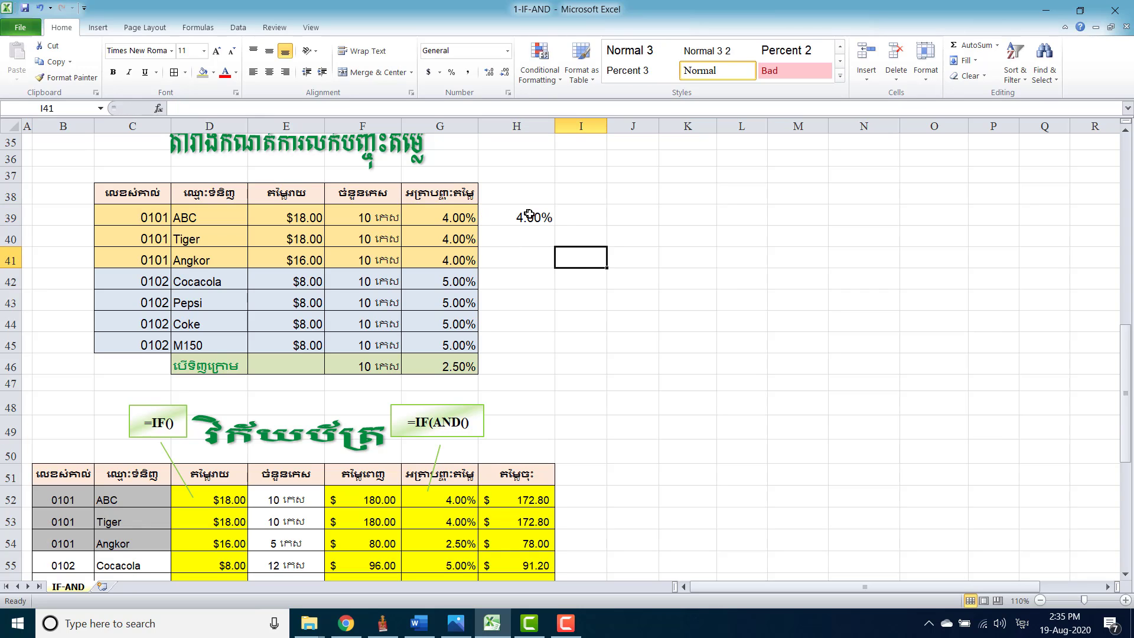
key("alt+shift")
left_click(582, 215)
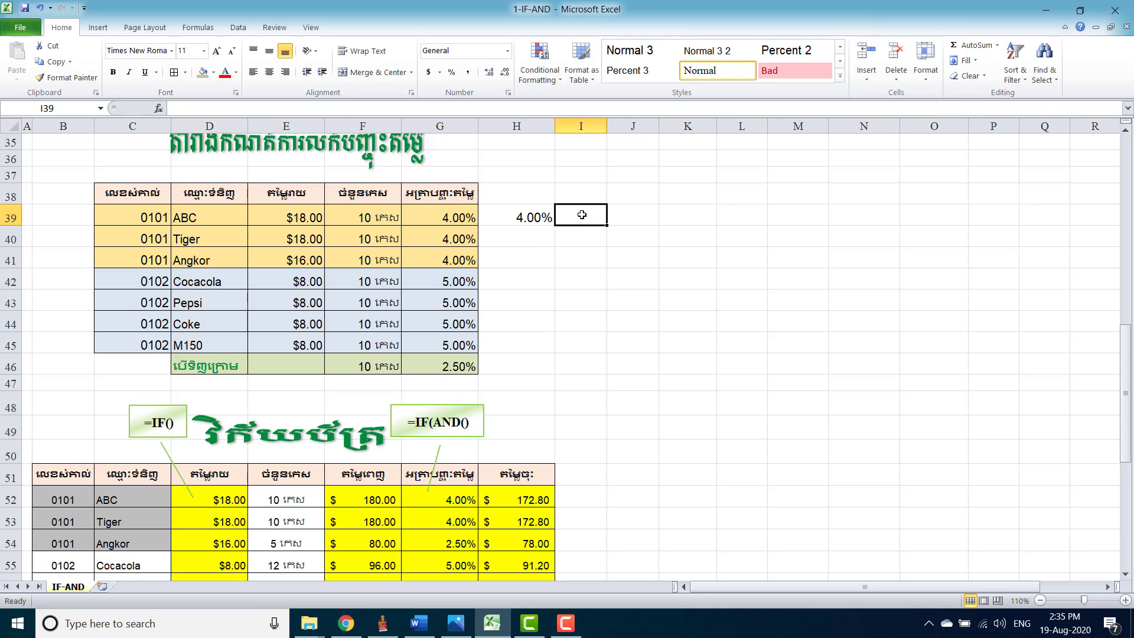
type("4")
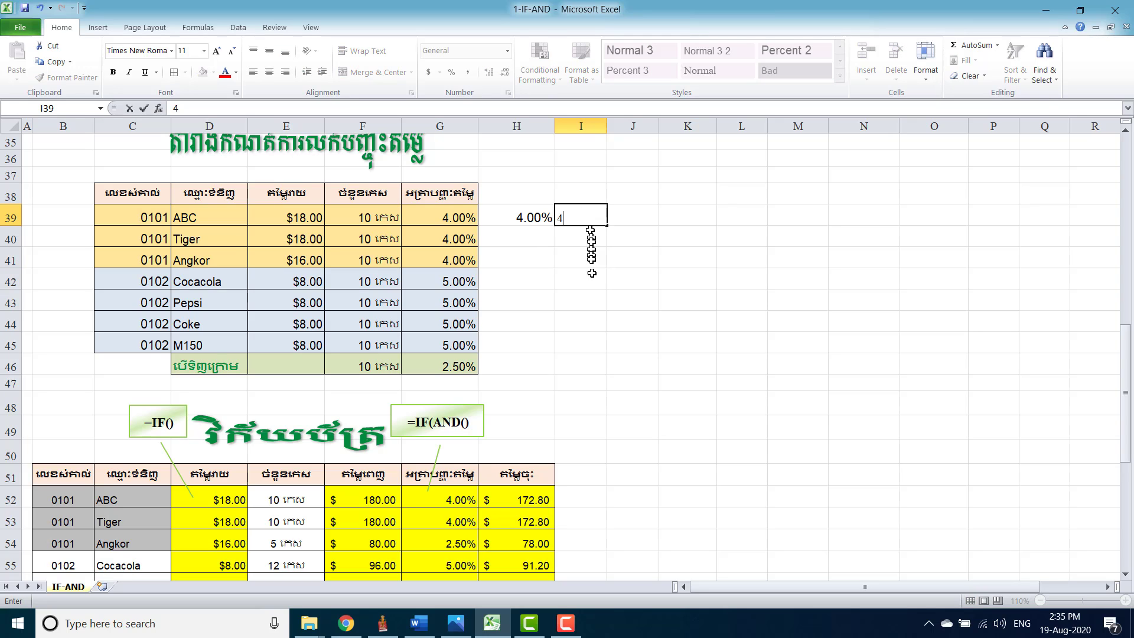
left_click(590, 272)
left_click(584, 212)
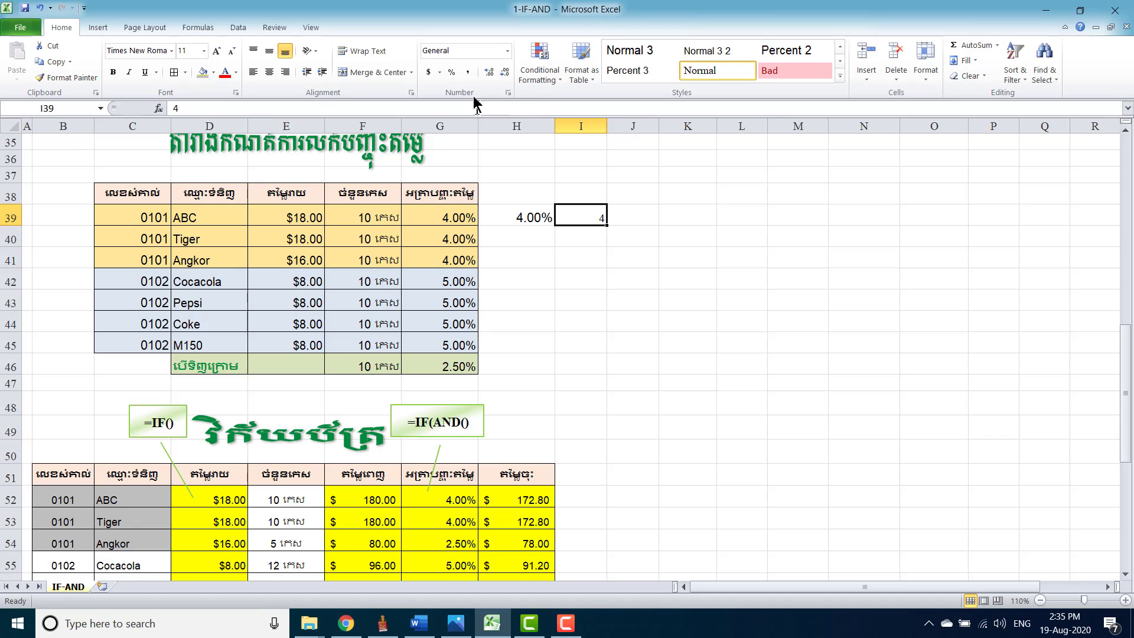
left_click(507, 51)
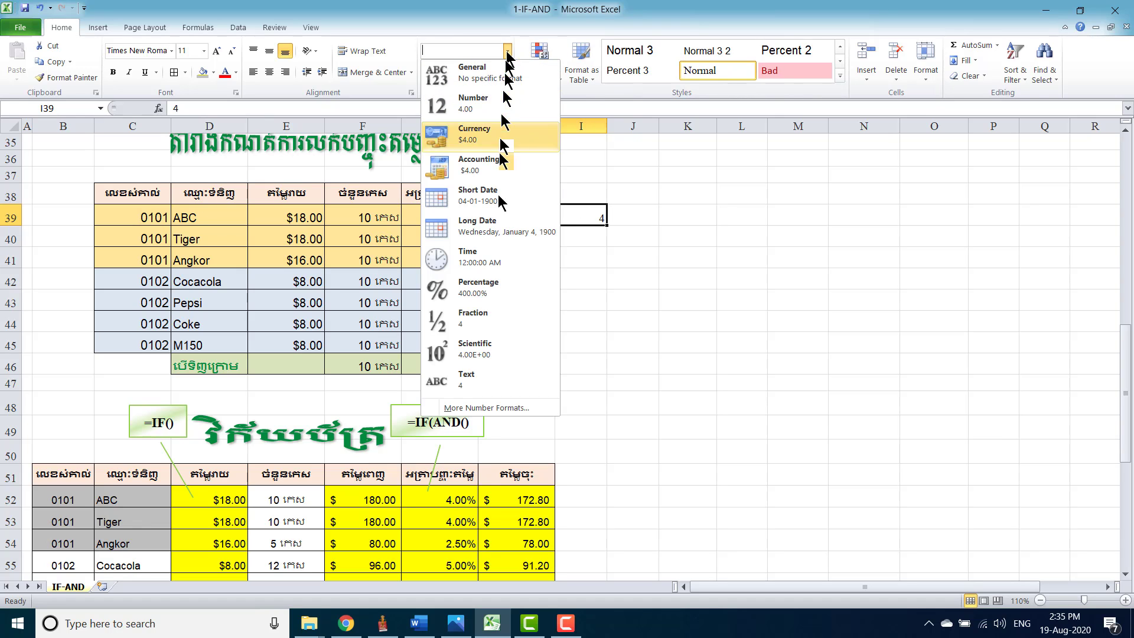
left_click(483, 283)
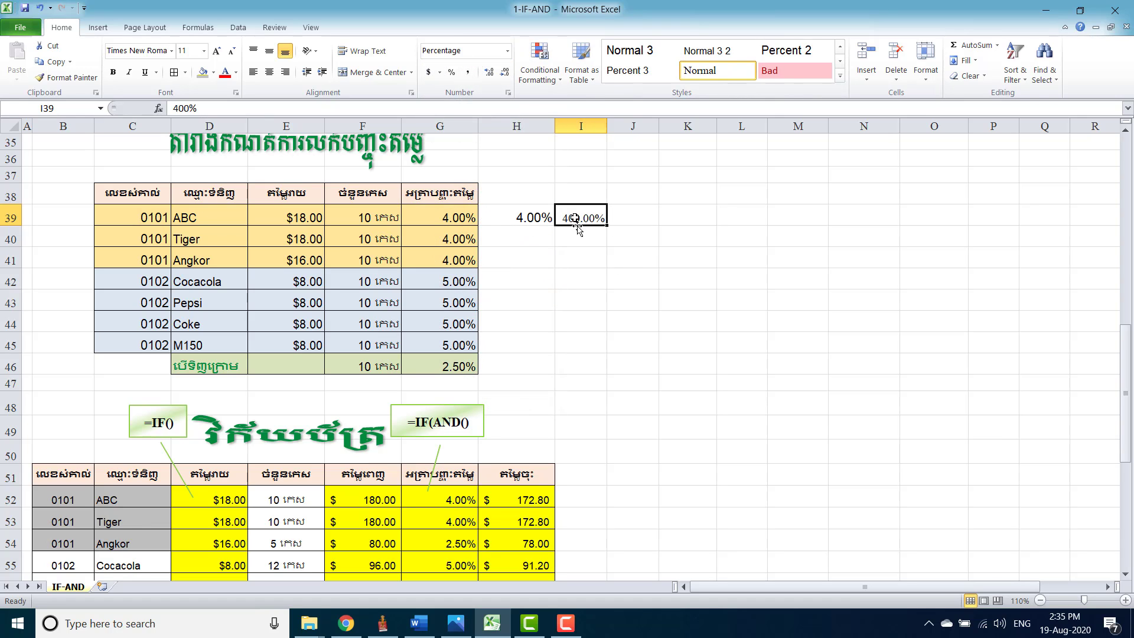
left_click(528, 236)
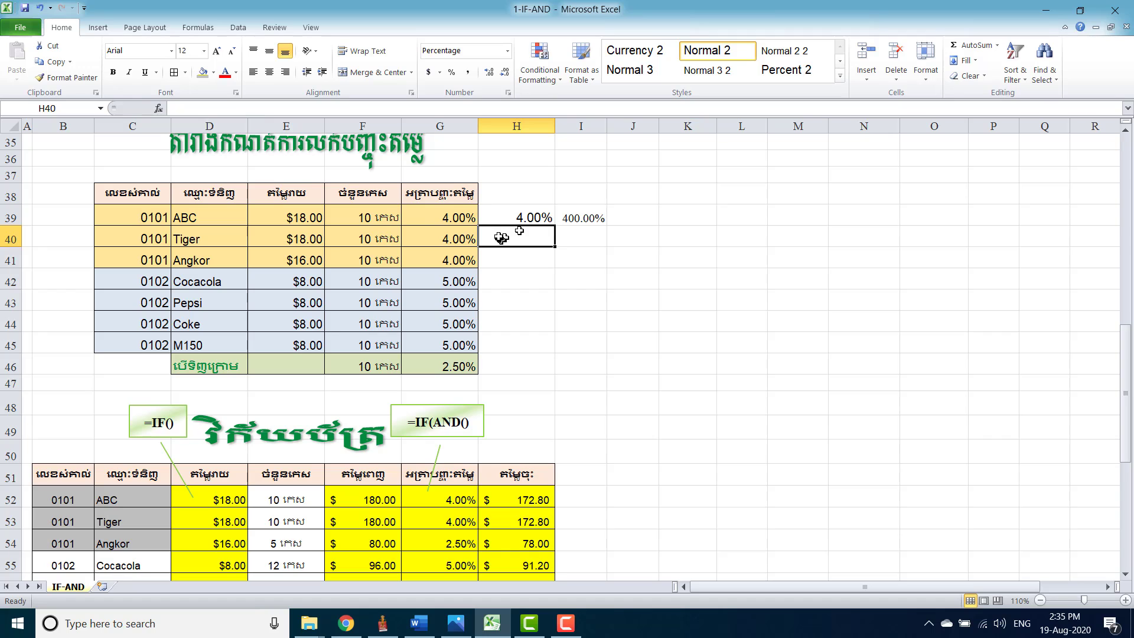
left_click(452, 217)
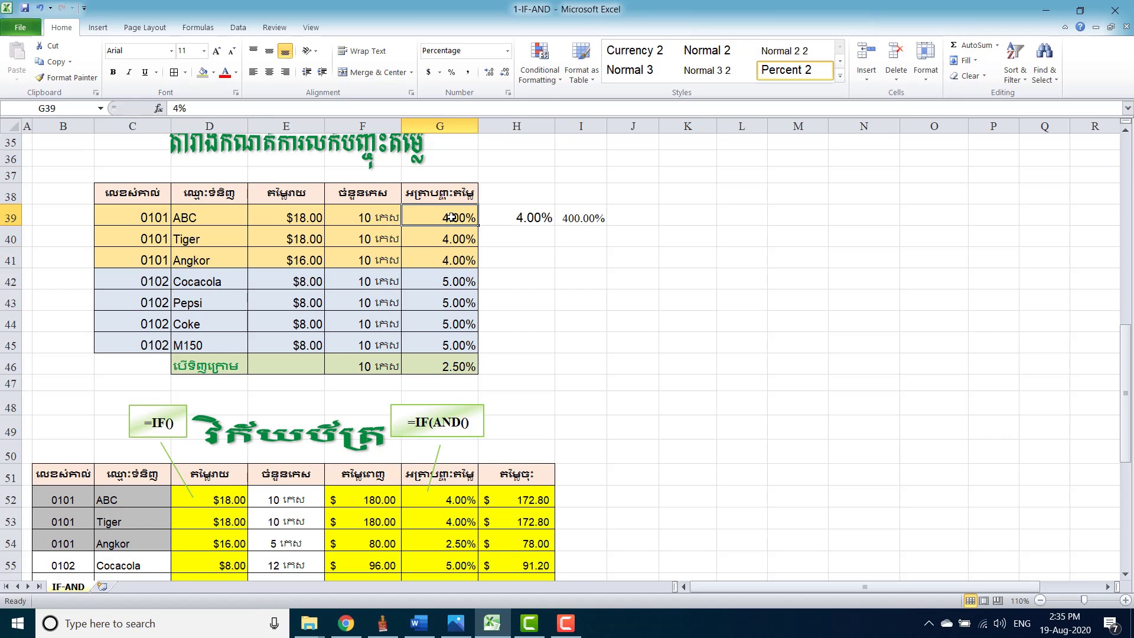
left_click(512, 238)
type("2")
left_click(581, 300)
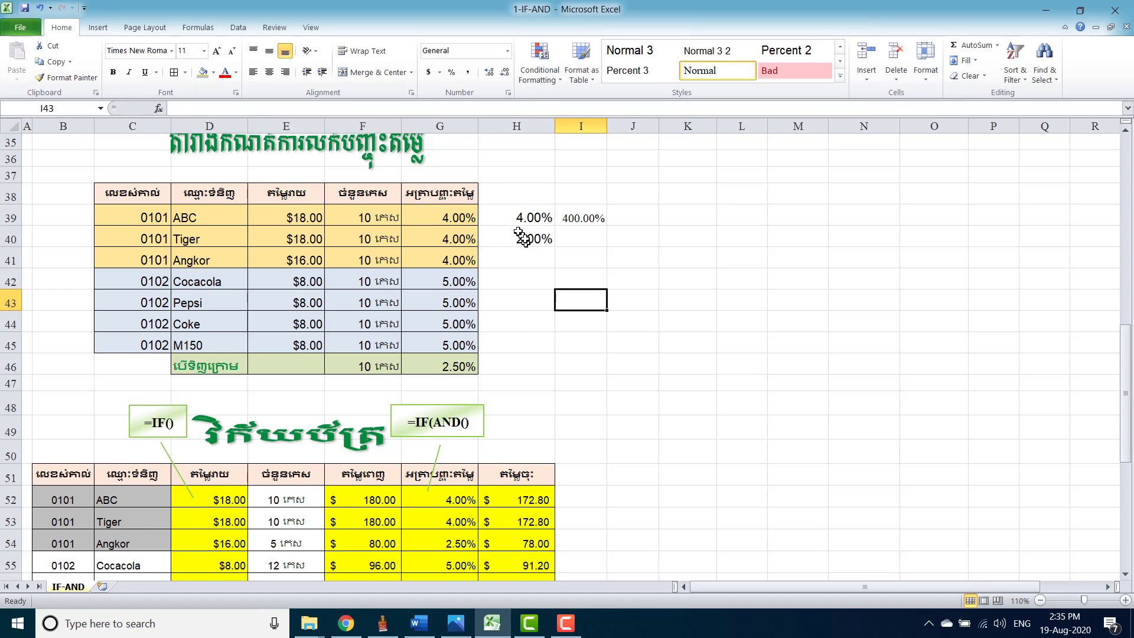
left_click(578, 243)
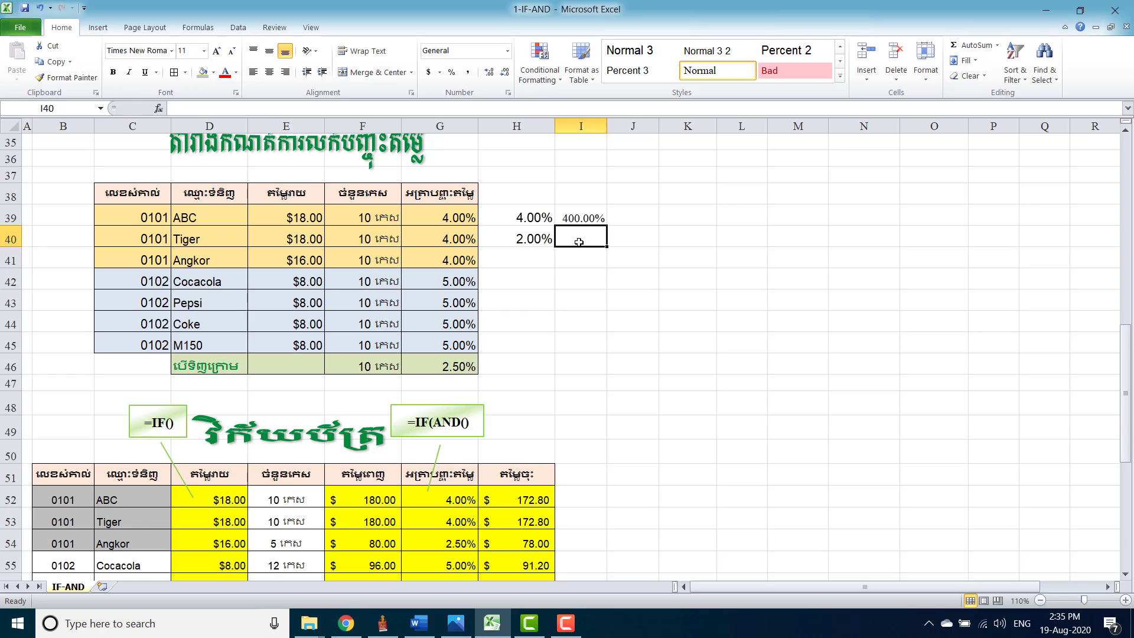
type("2")
key("Return")
left_click(578, 239)
left_click(452, 72)
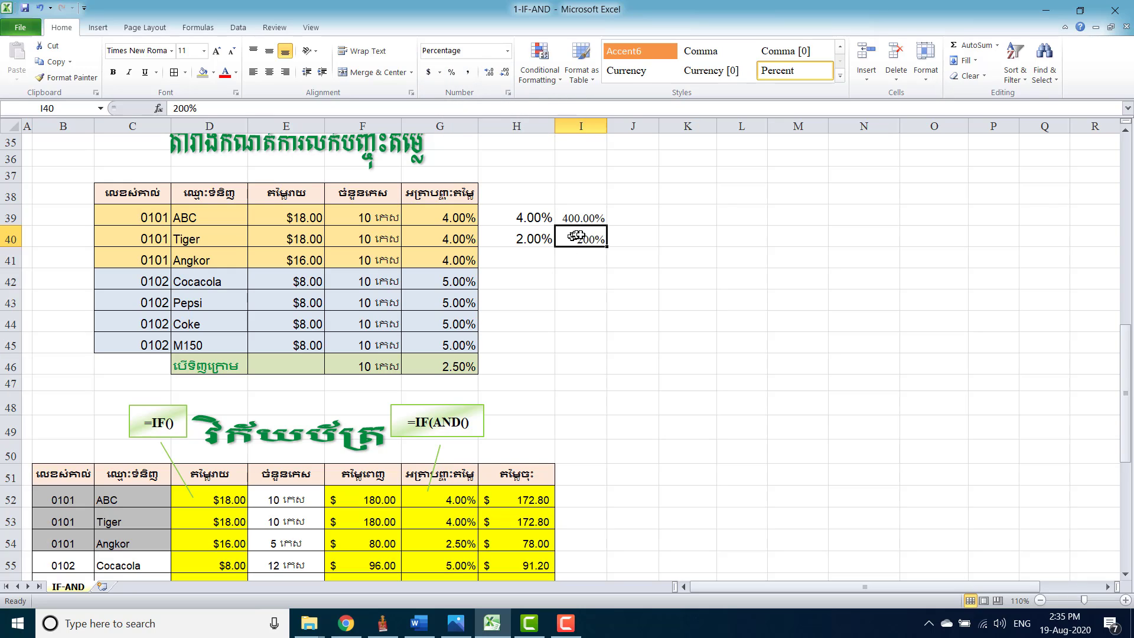
left_click(529, 214)
left_click_drag(530, 211, 581, 280)
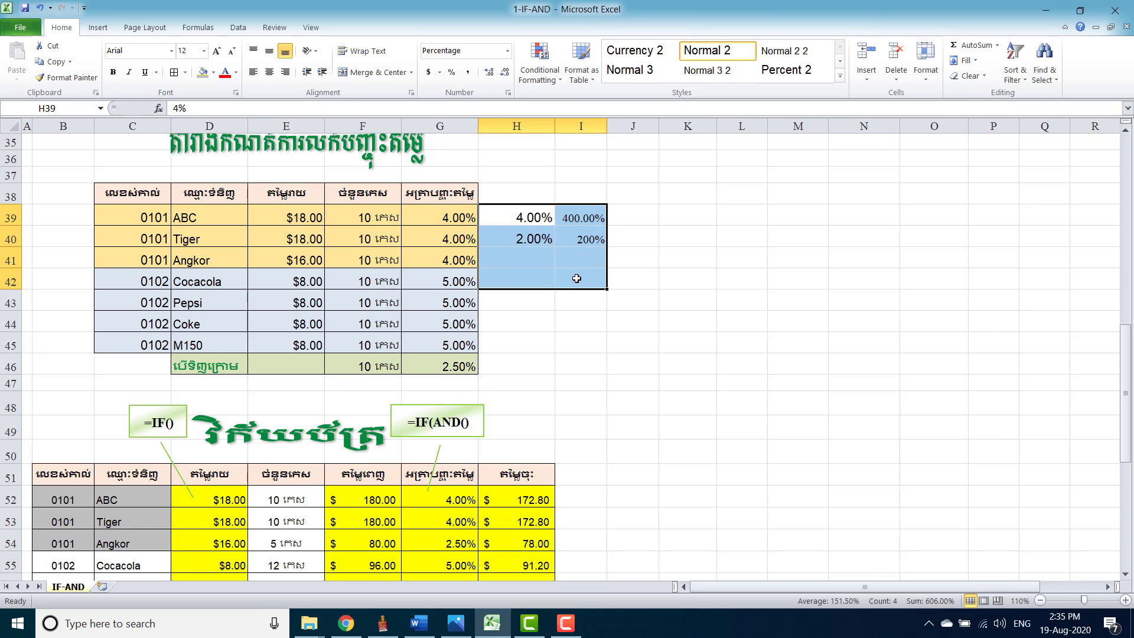
left_click(972, 76)
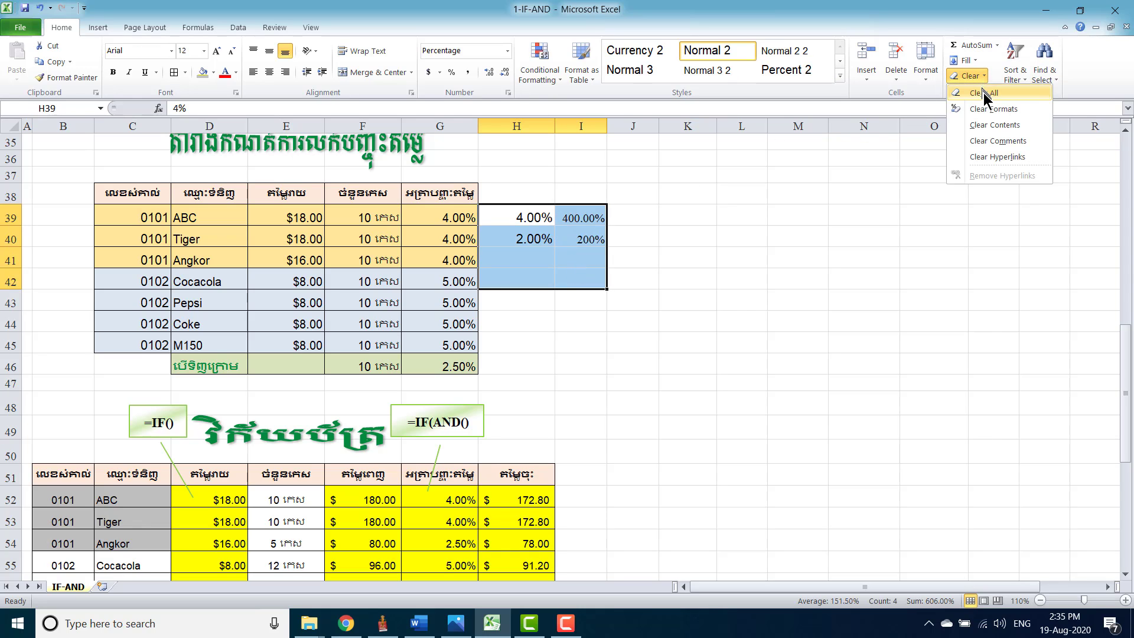
left_click(992, 93)
left_click(581, 257)
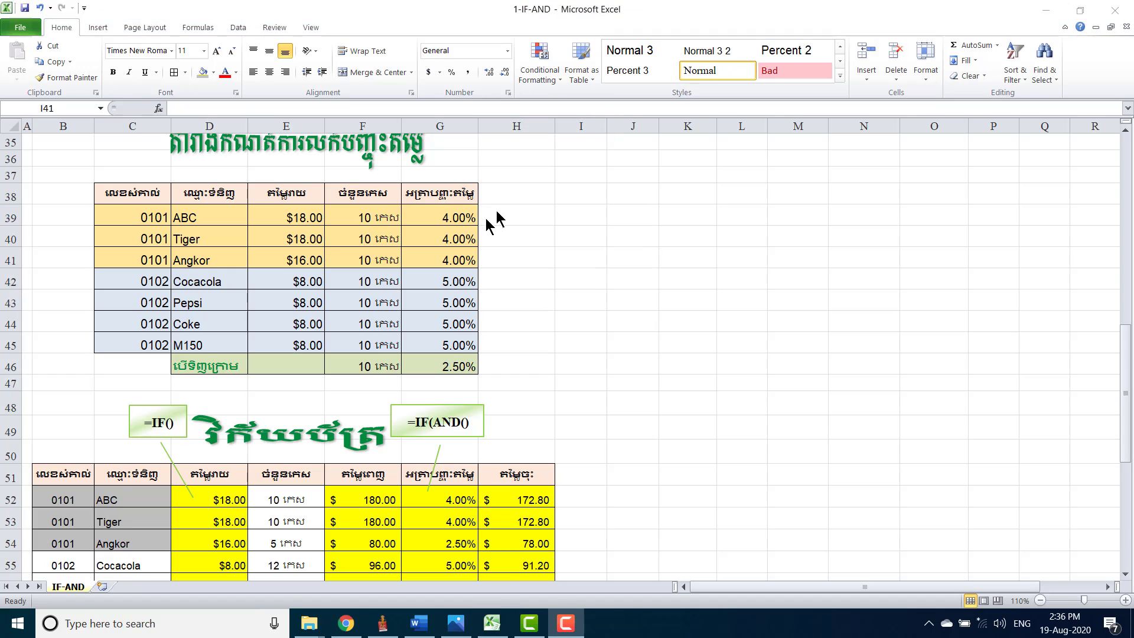
Step: Duplicate the discount table C38:G45 into I38:M45 beside it
left_click(356, 216)
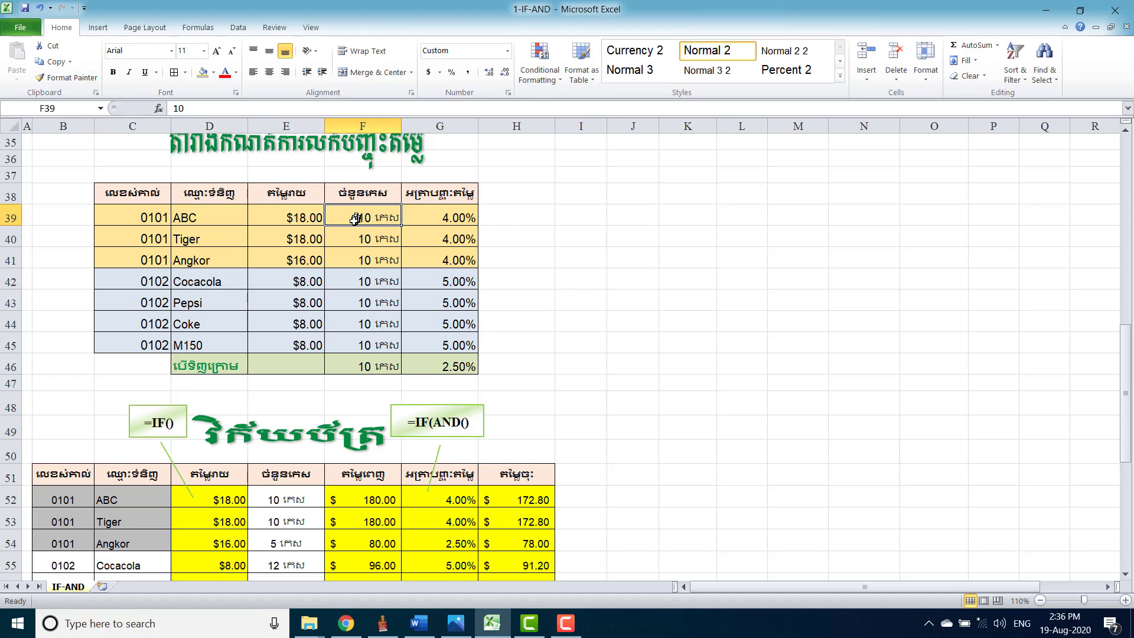
left_click(284, 216)
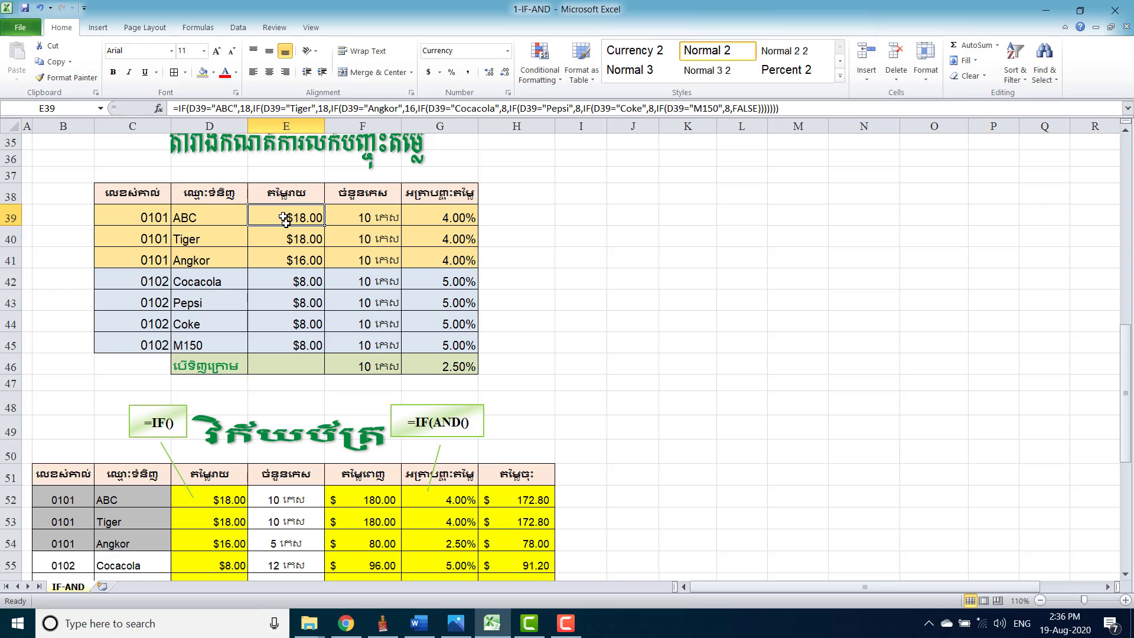
left_click(378, 216)
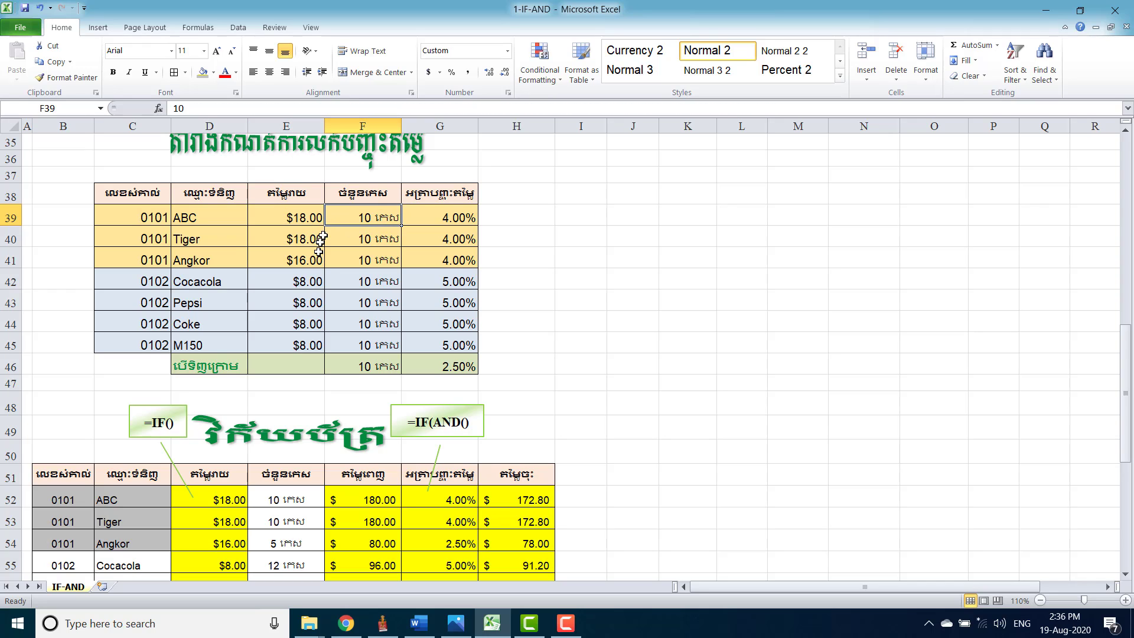
left_click_drag(137, 195, 463, 334)
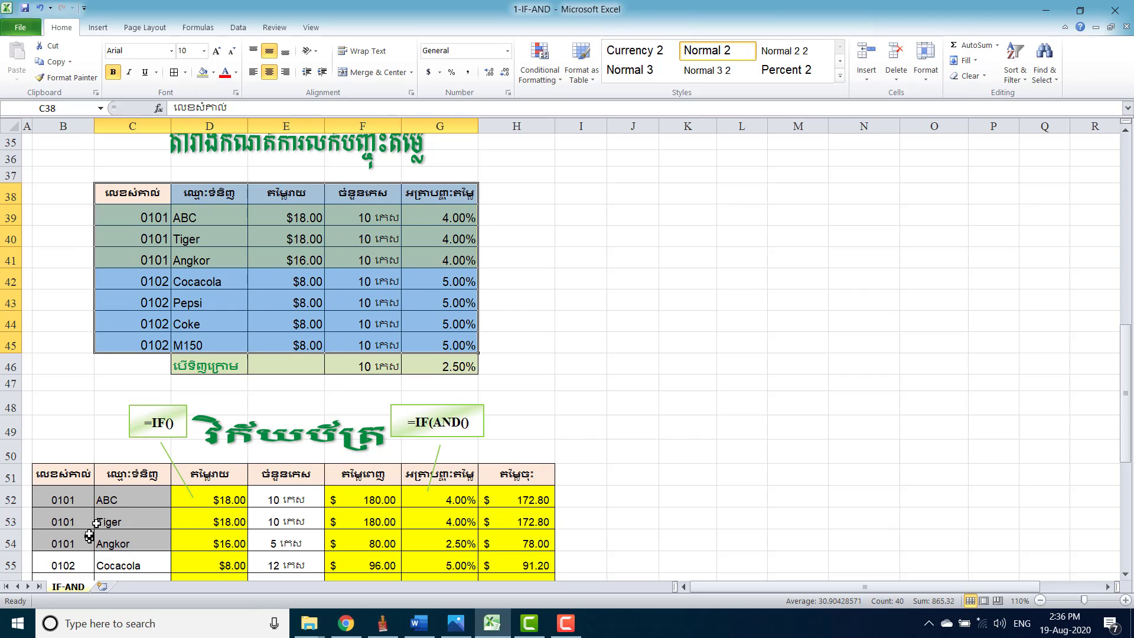
mouse_move(273, 182)
left_mouse_down()
mouse_move(749, 209)
mouse_move(701, 195)
left_mouse_up()
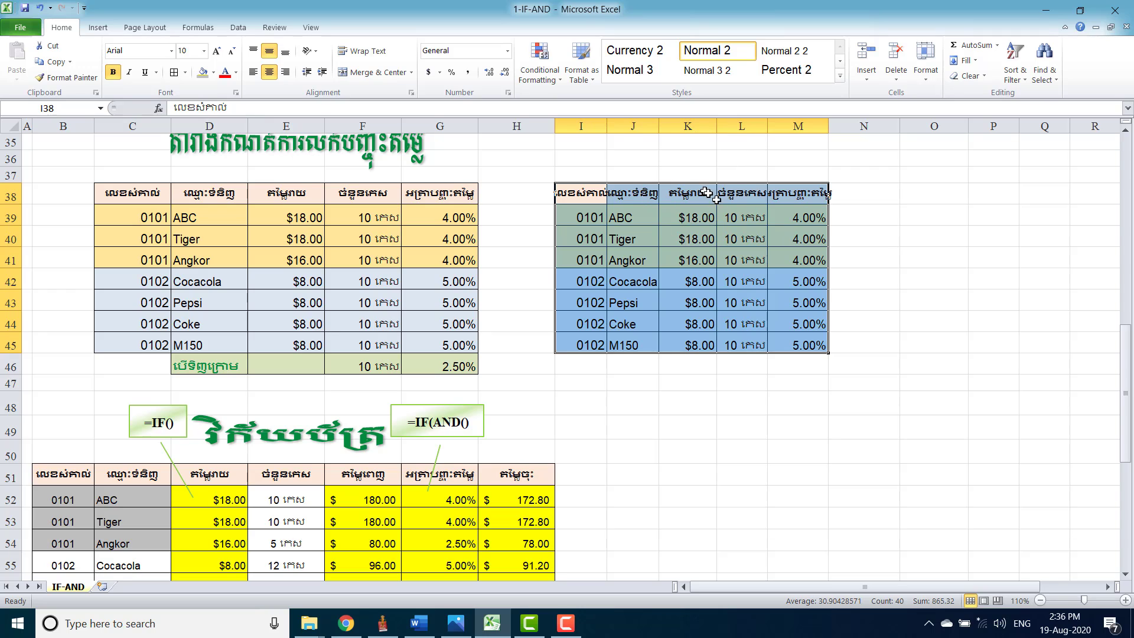
Step: Widen column L of the copy and review the total-price formula in F52
left_click(741, 236)
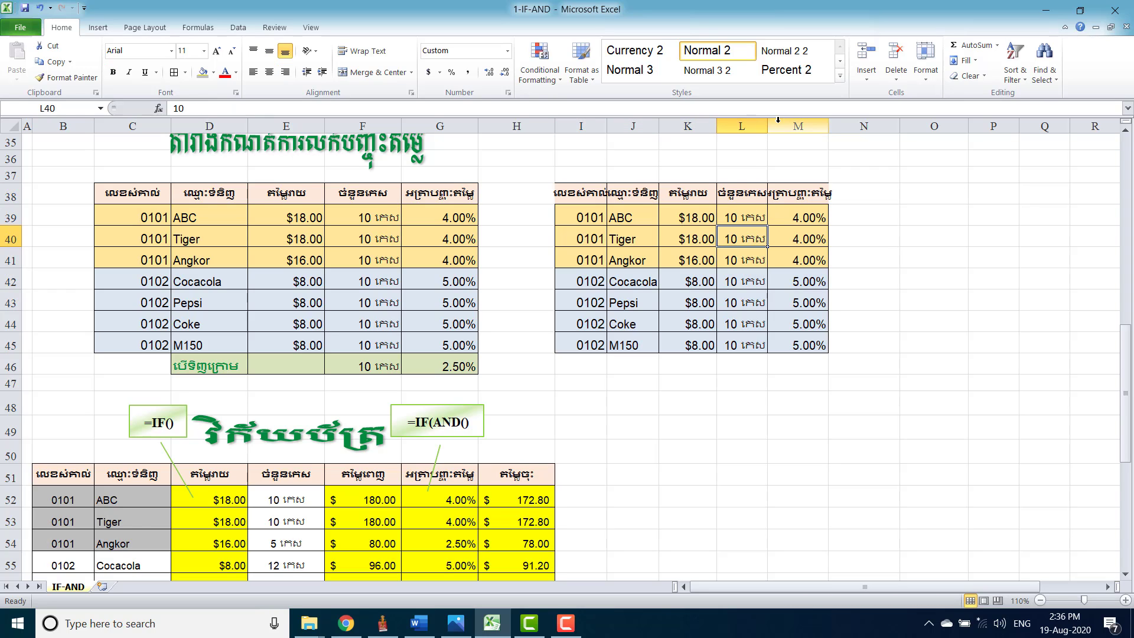
mouse_move(767, 125)
left_mouse_down()
mouse_move(786, 126)
mouse_move(667, 119)
left_mouse_up()
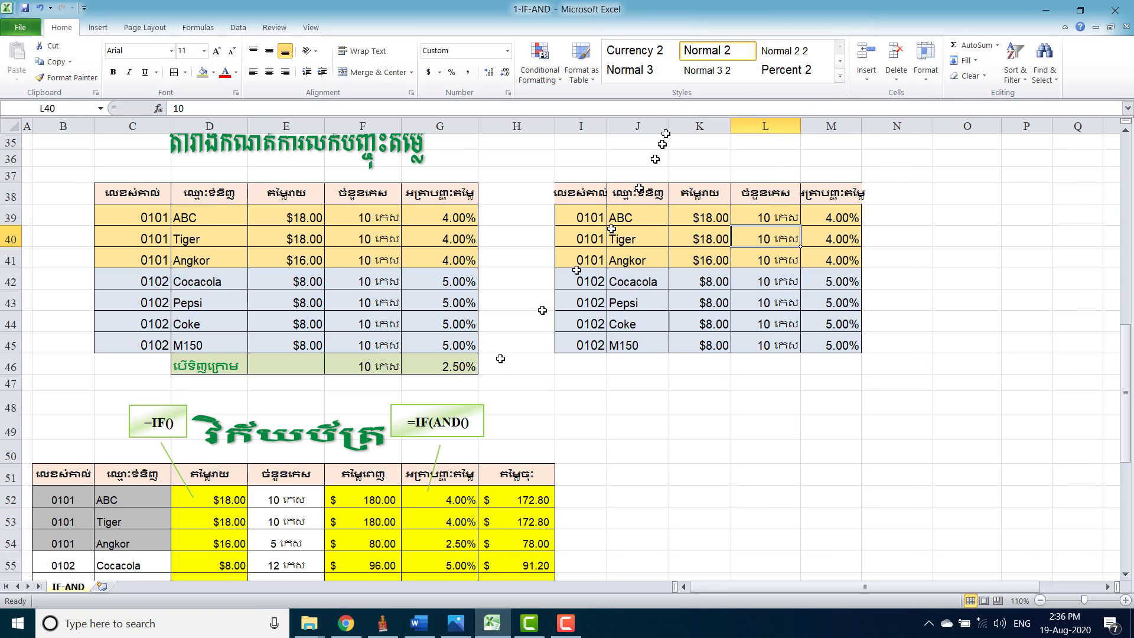
left_click(351, 495)
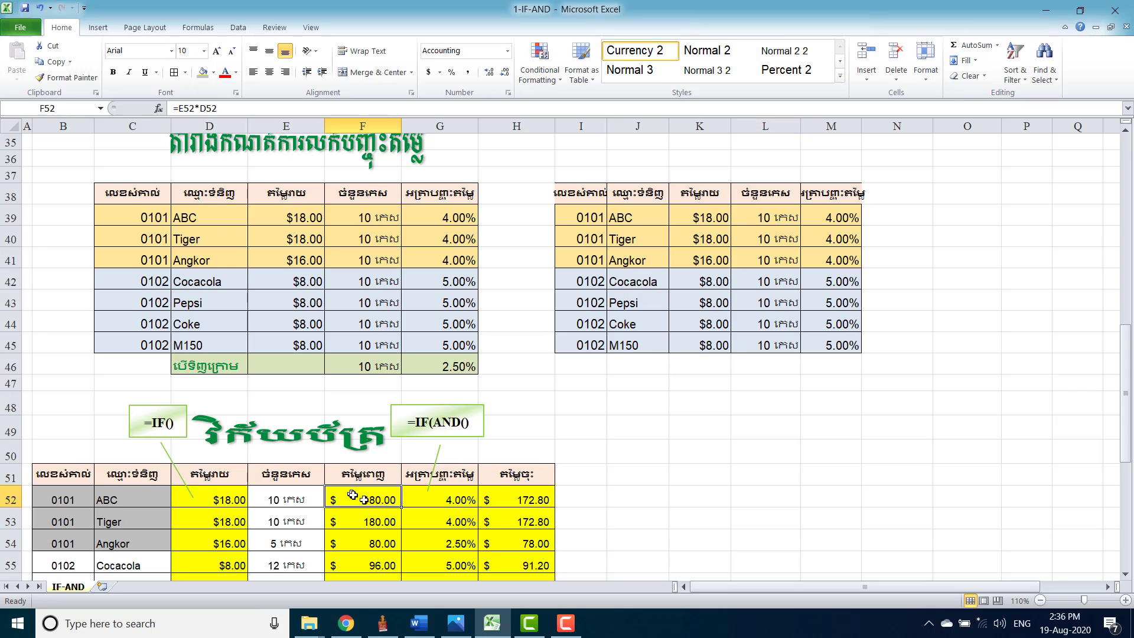
left_click(287, 476)
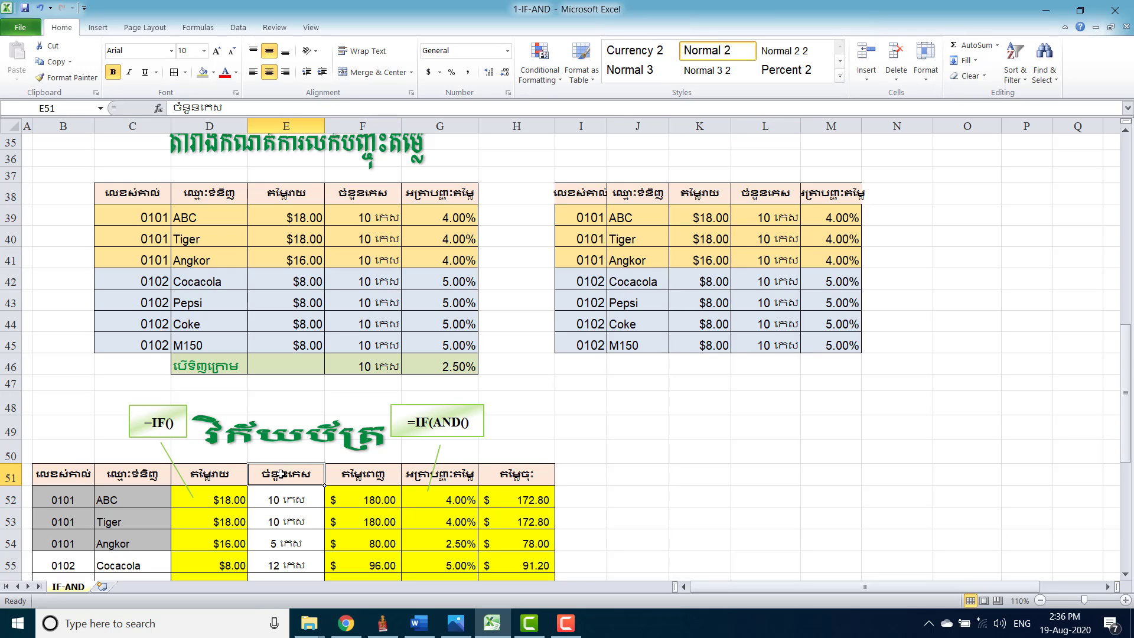
left_click(362, 474)
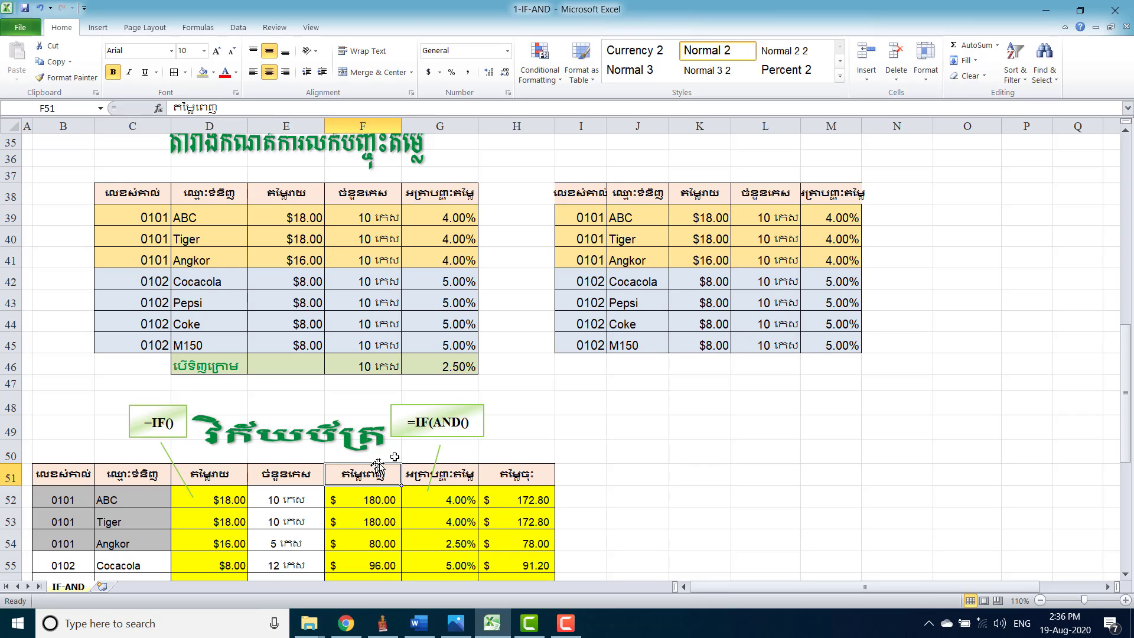
Step: Insert an empty column M in the copy with the Khmer header 'តម្លៃពេញ'
left_click(817, 125)
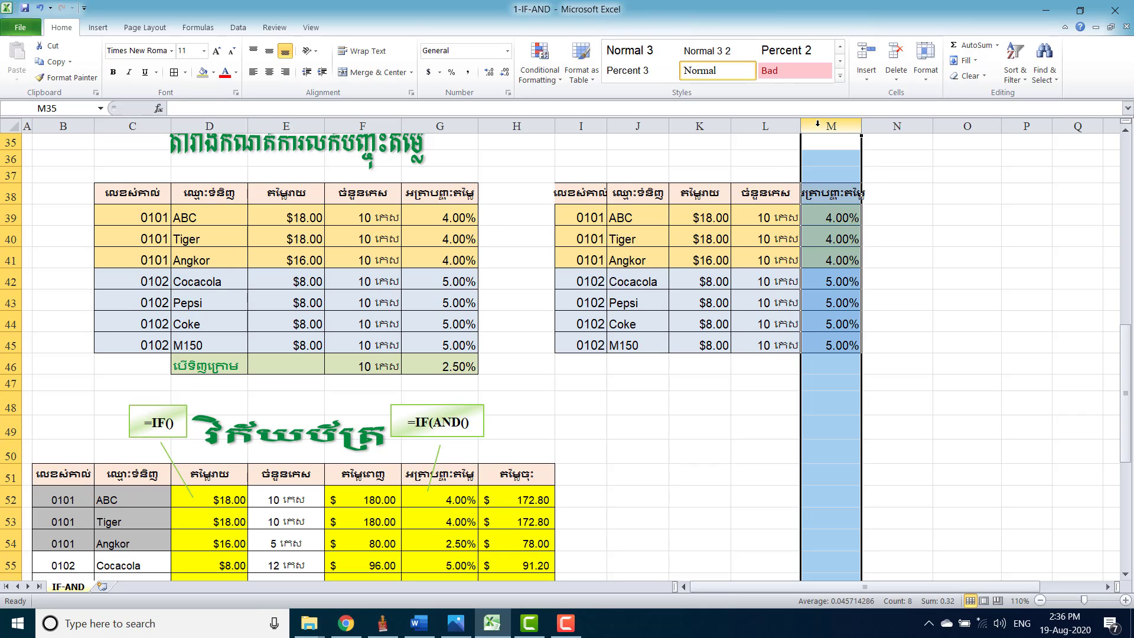
right_click(817, 125)
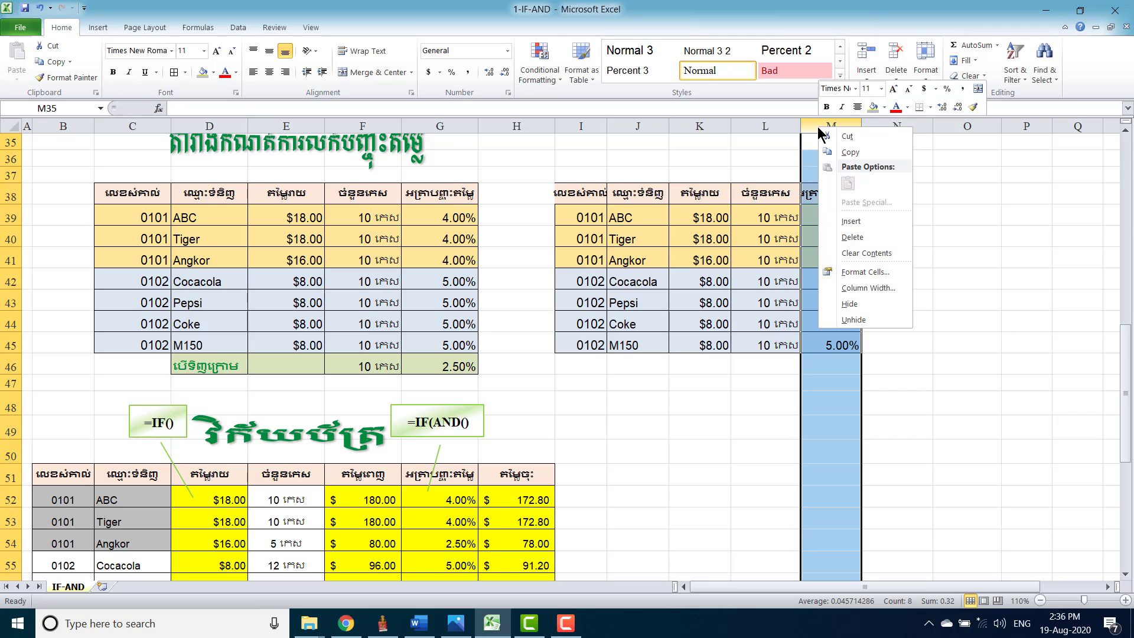
left_click(852, 223)
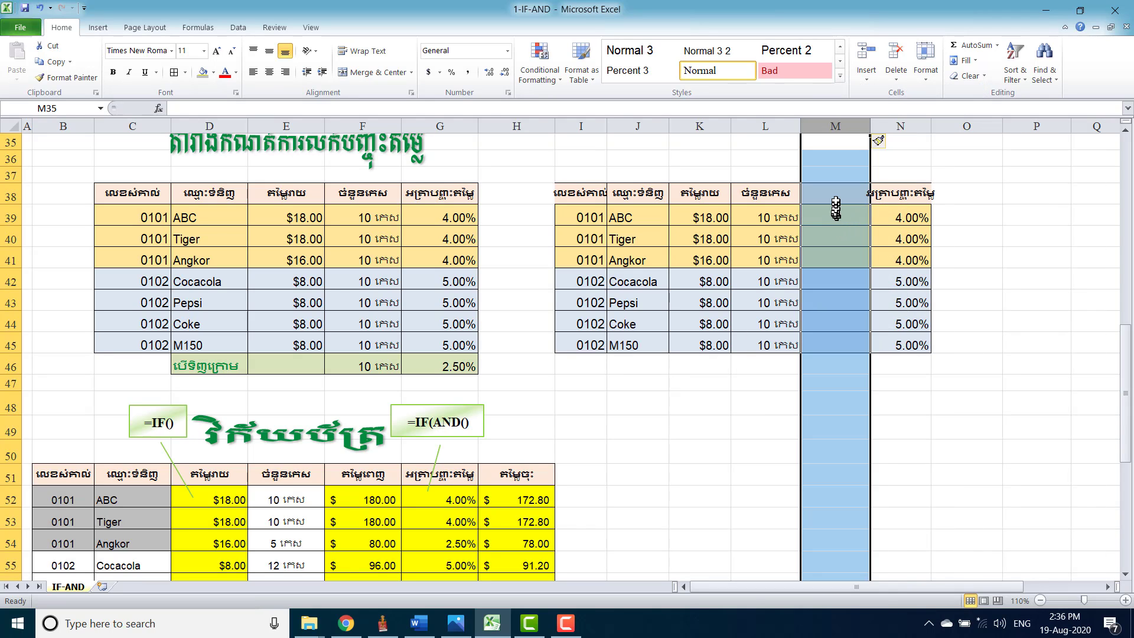
left_click(835, 197)
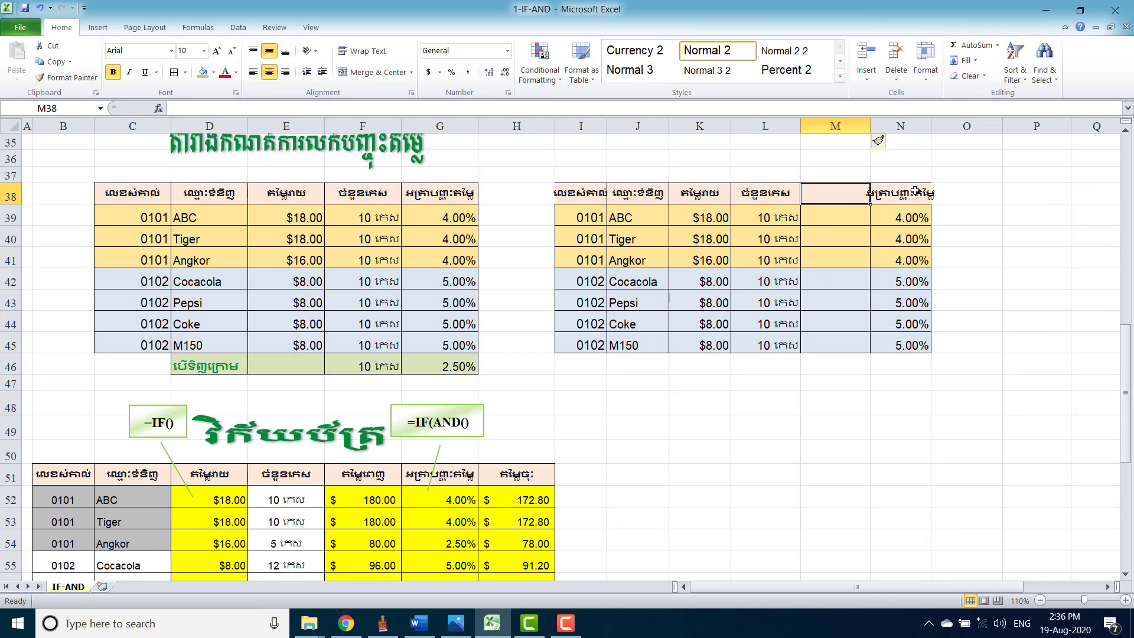
key("alt+shift")
type("គមម")
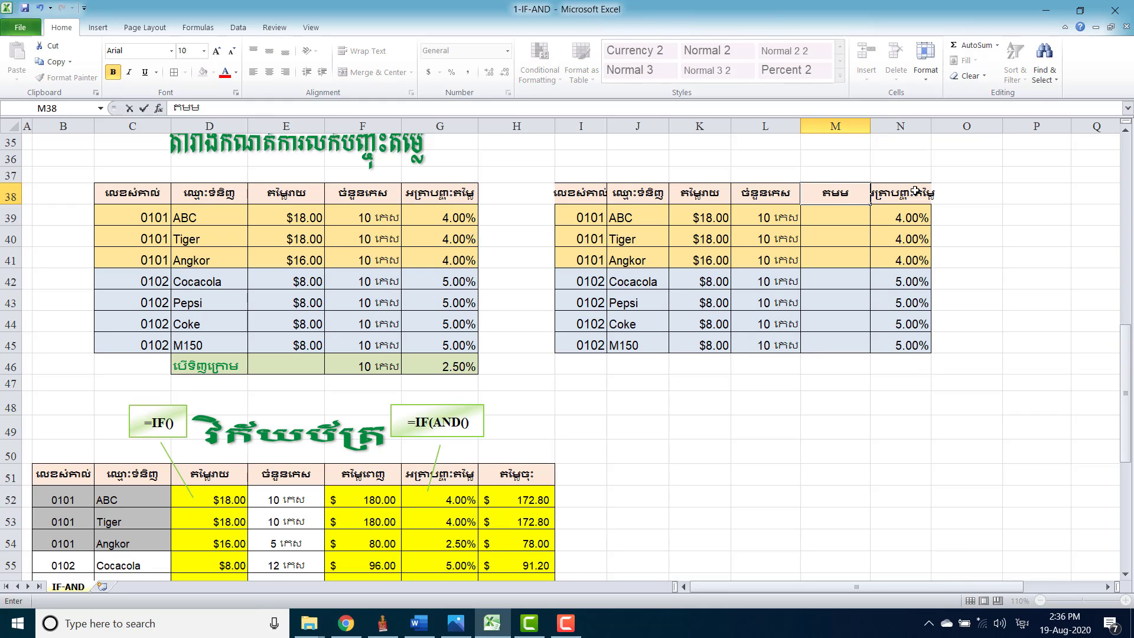
key("BackSpace")
key("BackSpace")
key("BackSpace")
type("តម្លៃពេ")
type("ញ")
left_click(914, 258)
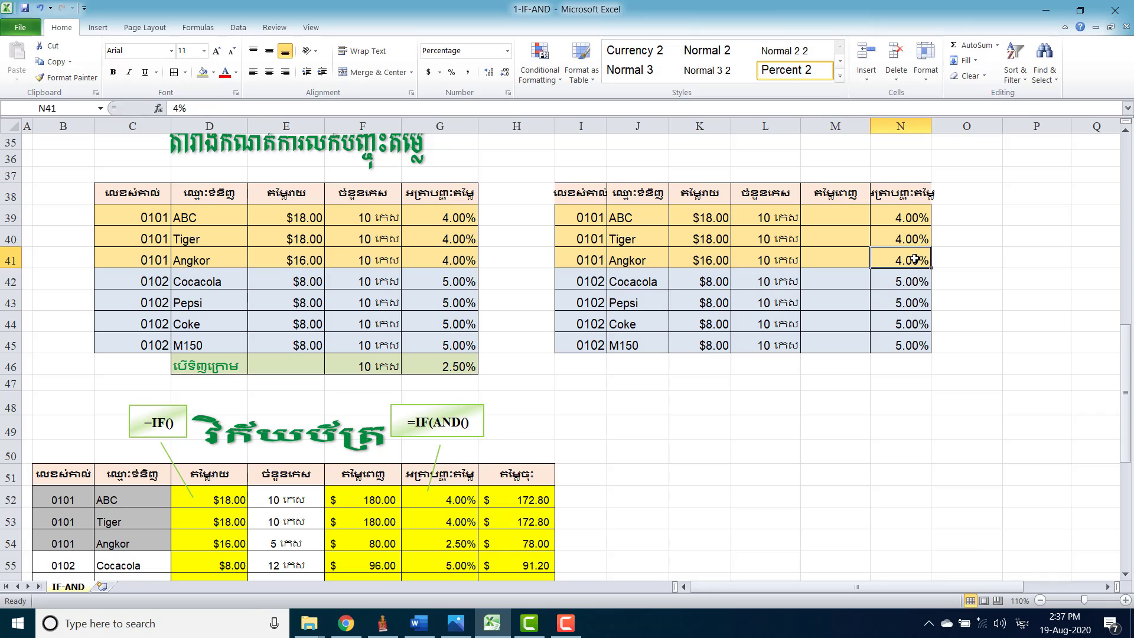
Step: Format column O like column M and give it the header 'តម្លៃចុះ'
left_click(837, 126)
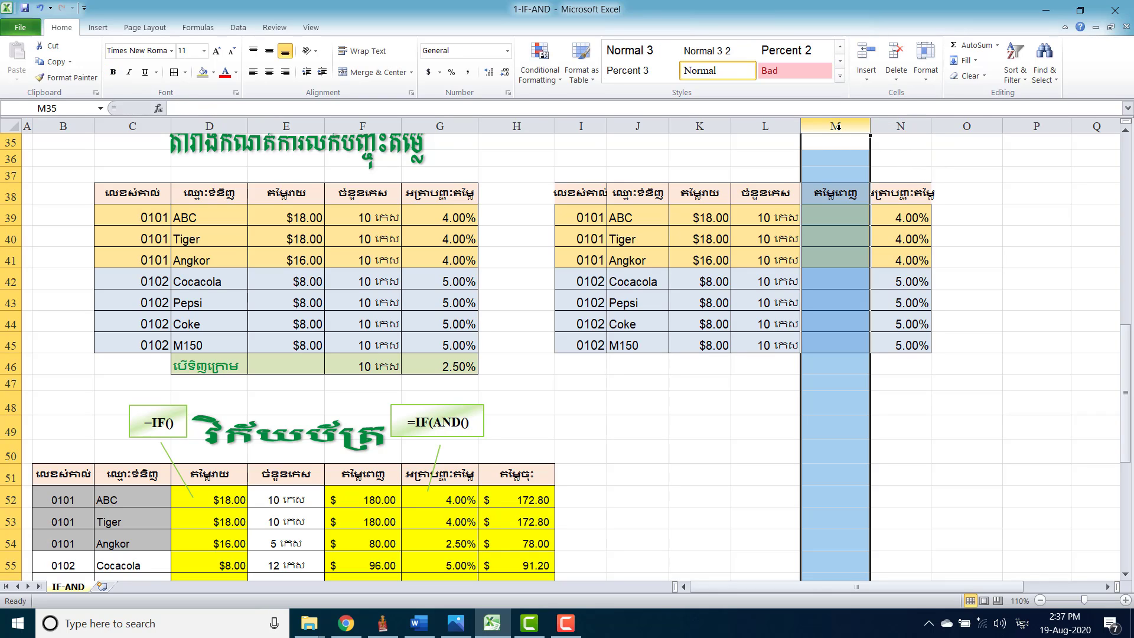
right_click(837, 125)
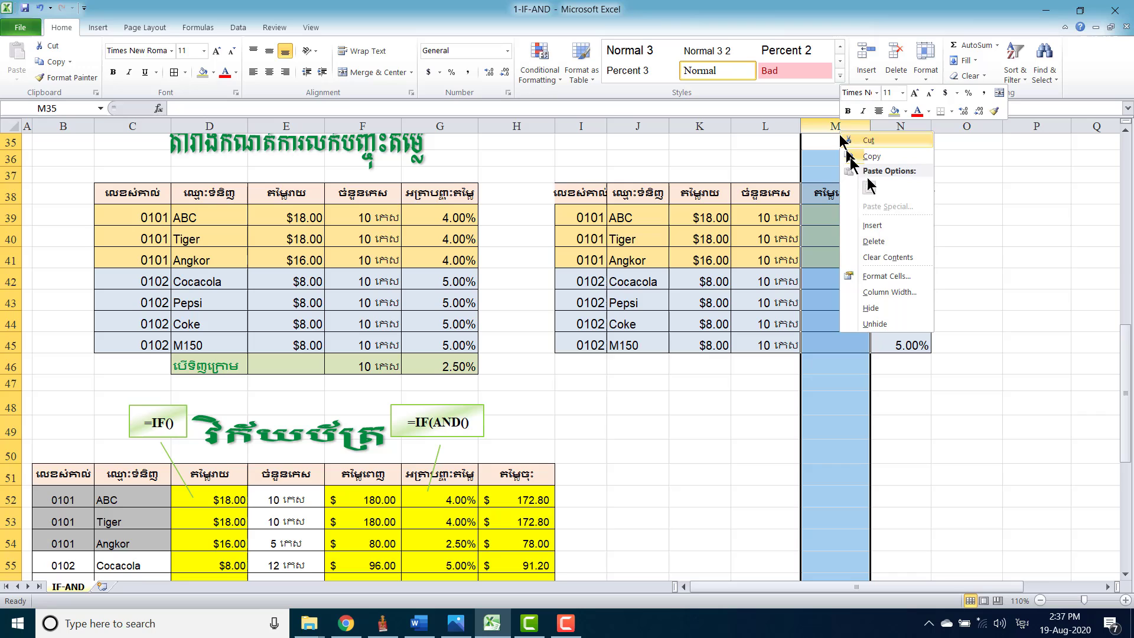
left_click(994, 111)
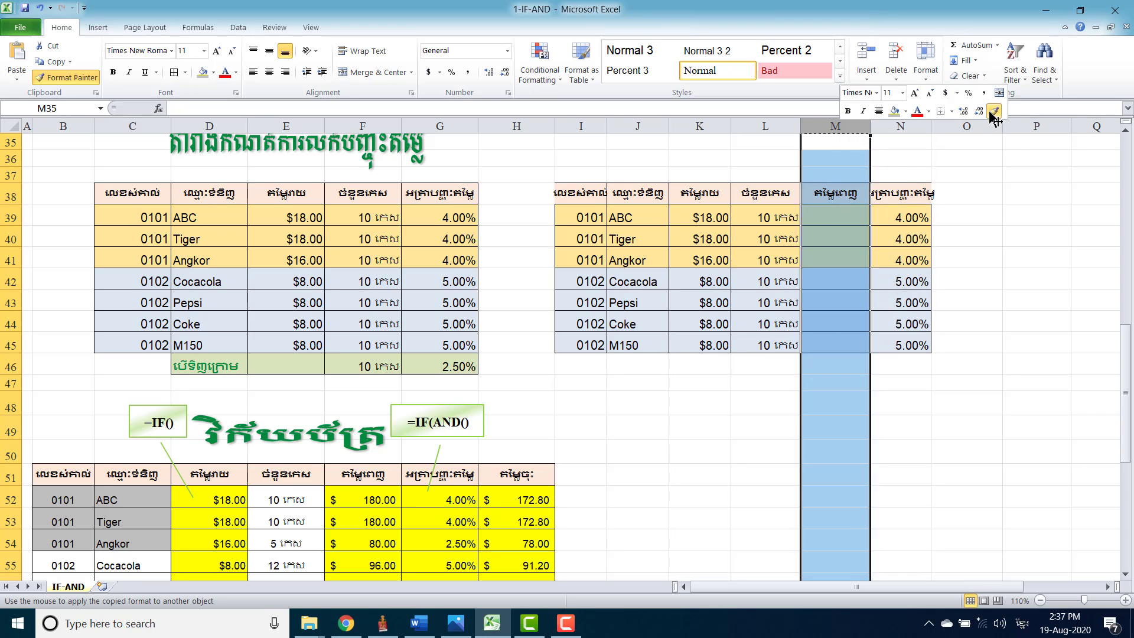
left_click(961, 126)
left_click(960, 198)
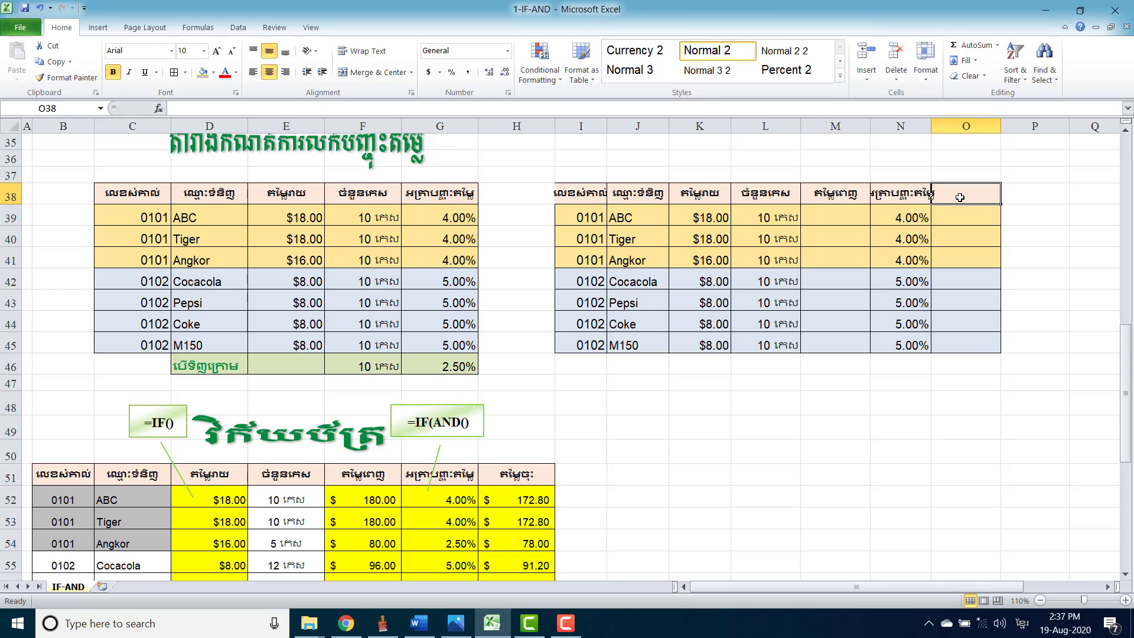
type("តម្ល")
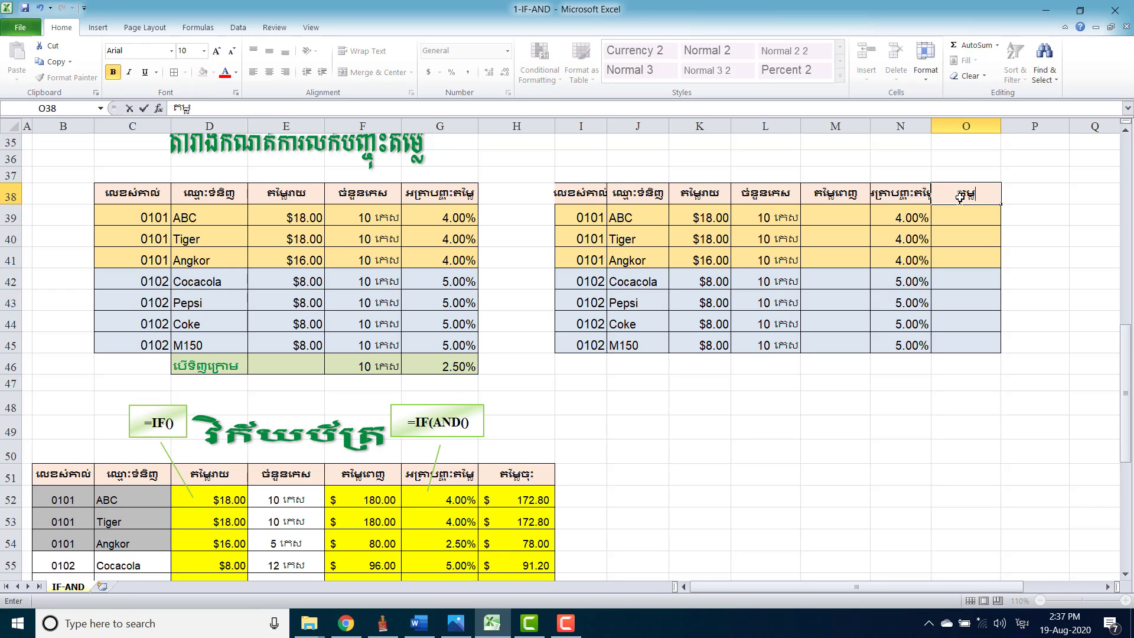
type("ៃចុះ")
left_click(984, 285)
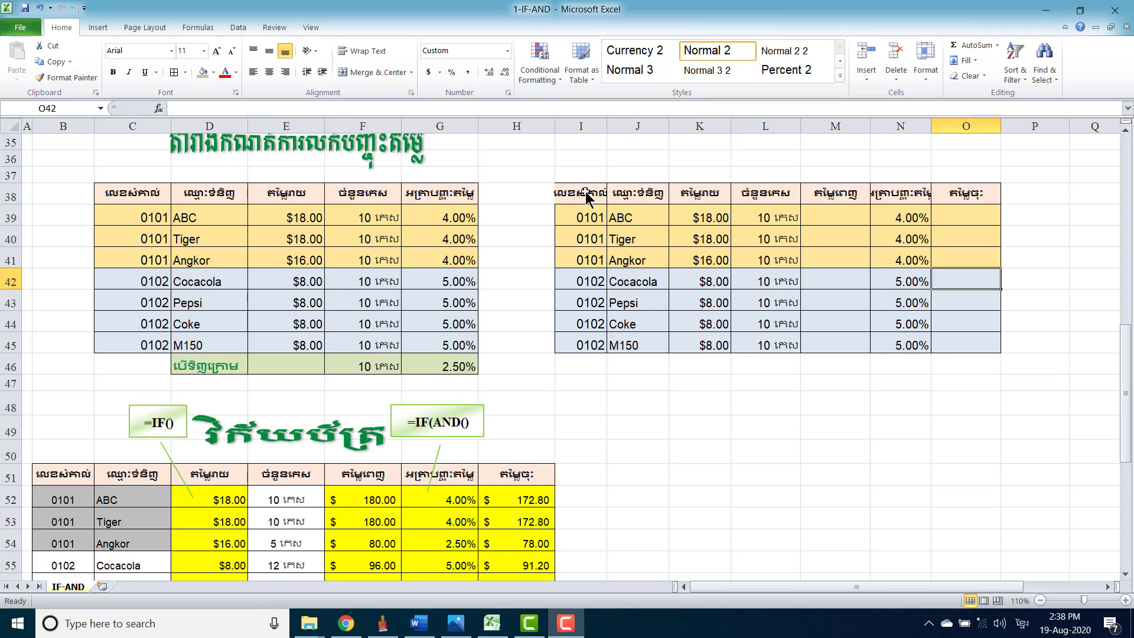
Step: Copy the extended table I38:O45 and paste it at I16 beside the notes
left_click_drag(588, 197, 967, 354)
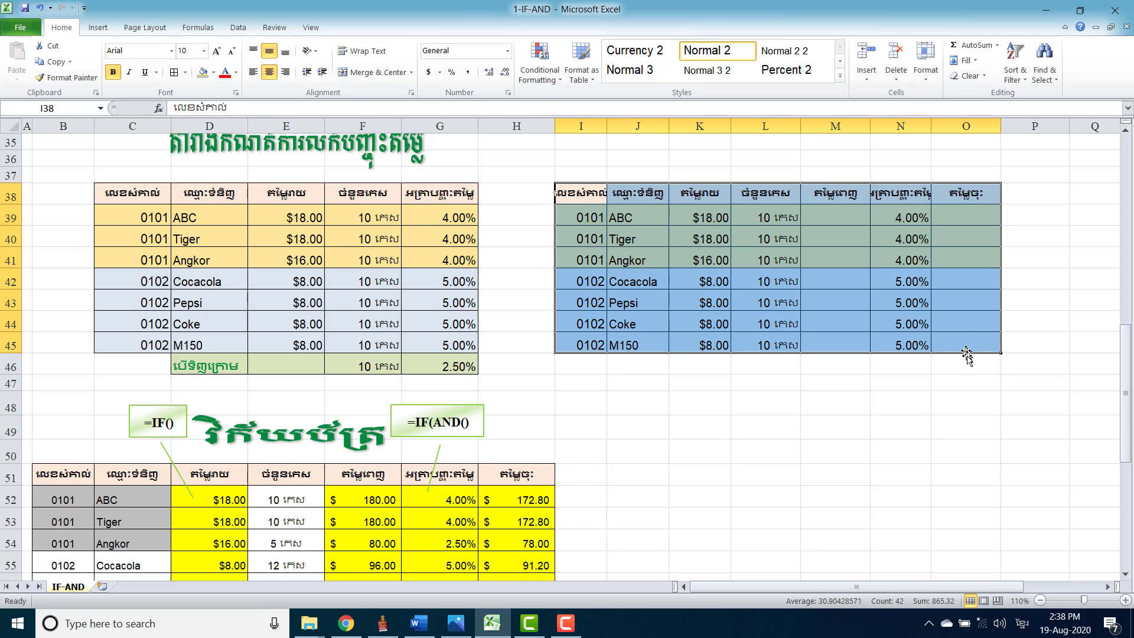
key("ctrl+c")
scroll(765, 271, "up", 2)
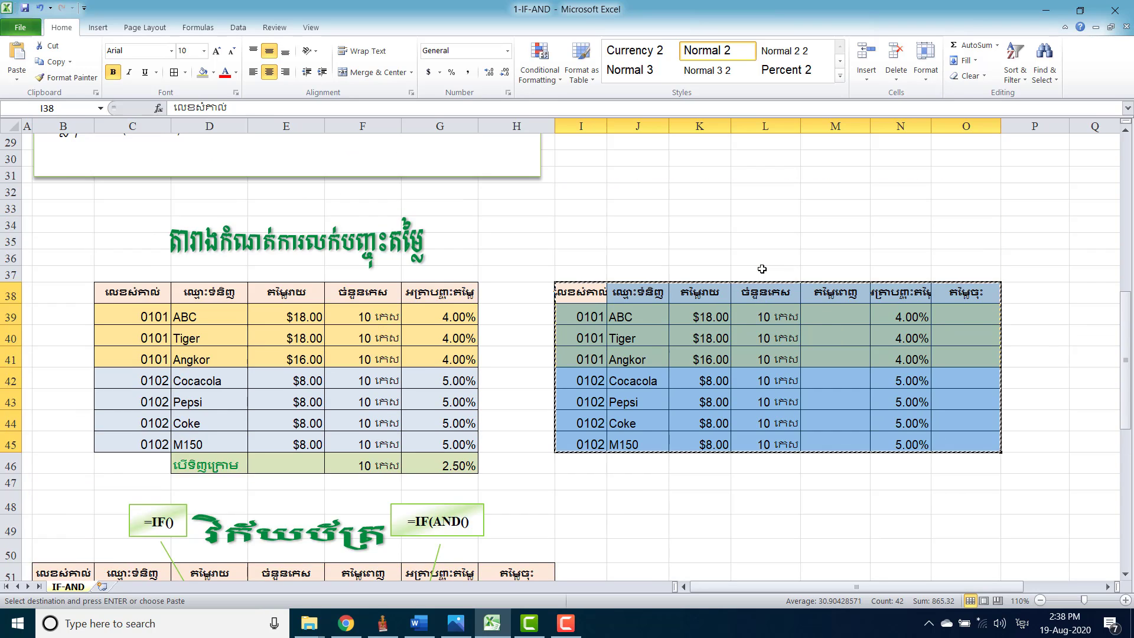
scroll(762, 269, "up", 2)
scroll(762, 269, "up", 1)
scroll(762, 269, "up", 2)
scroll(762, 268, "up", 2)
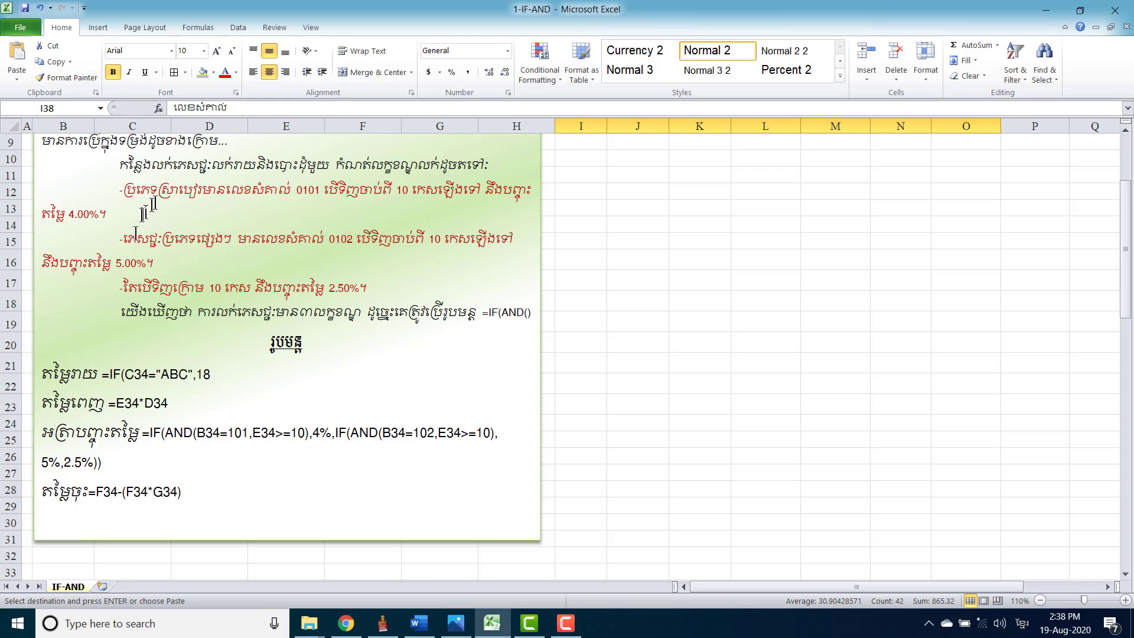
left_click(627, 260)
left_click(596, 261)
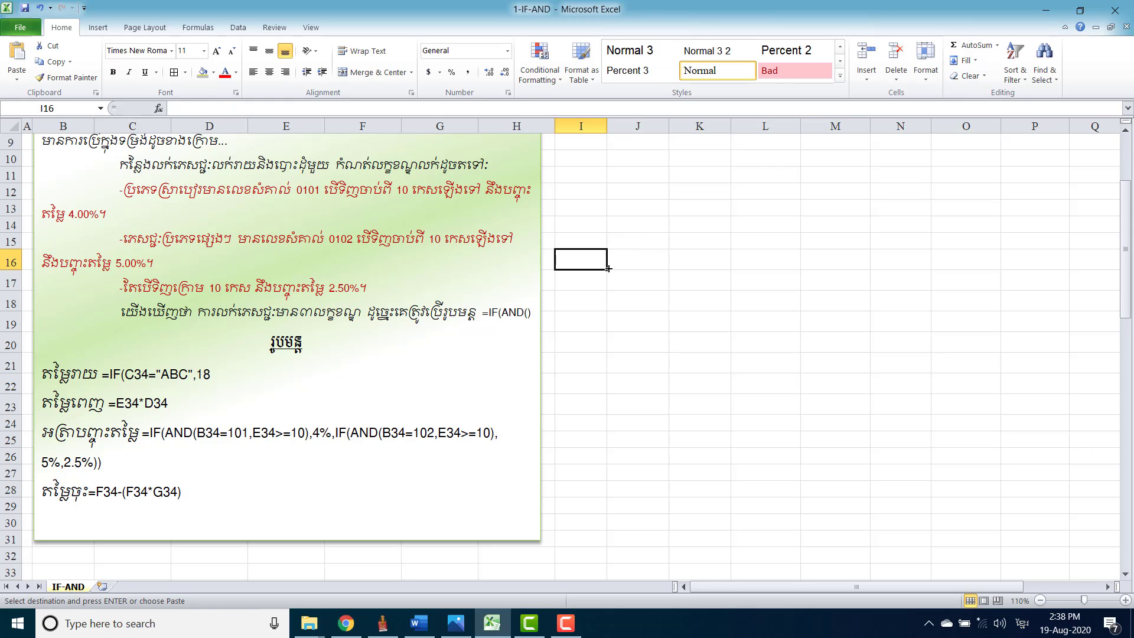
key("Return")
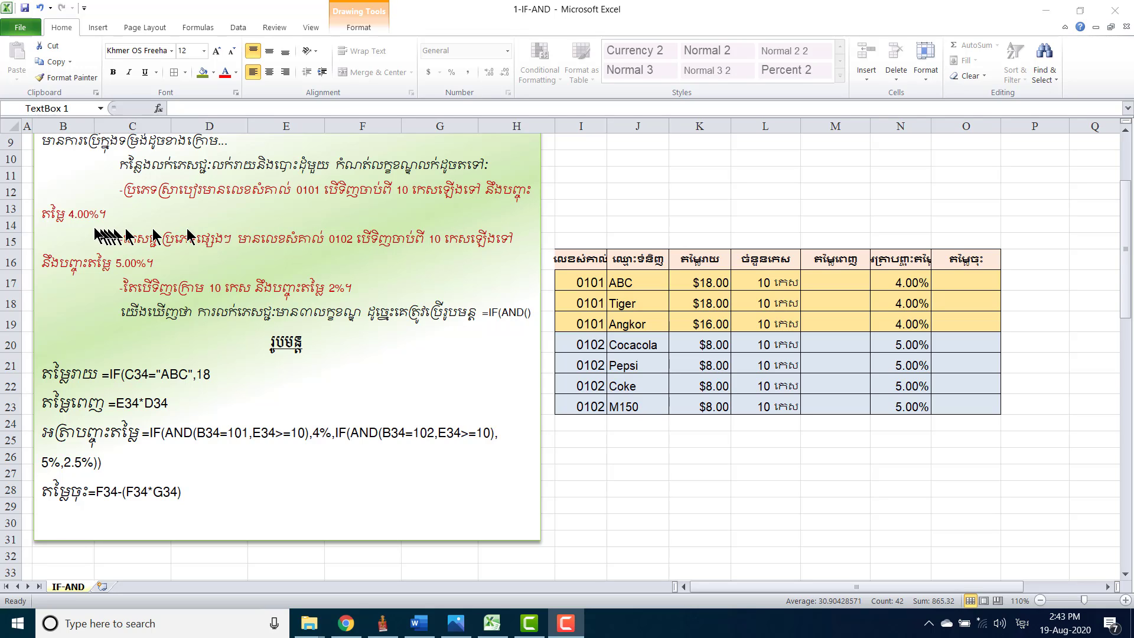
Step: Clear the discount percentages in column N of the copied table
left_click(852, 285)
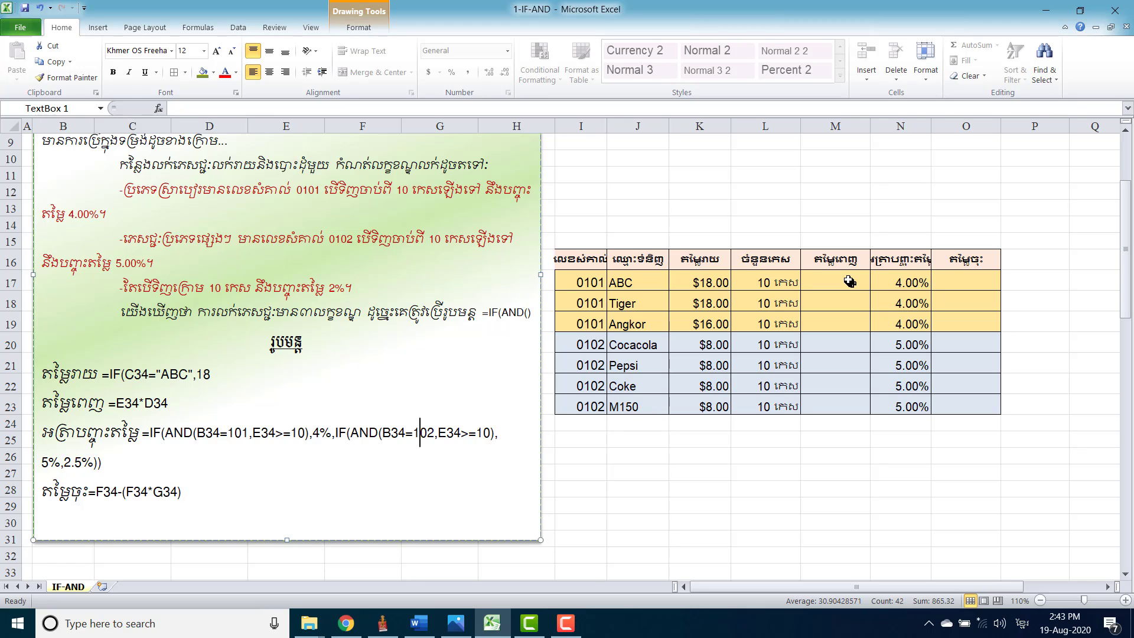
left_click_drag(912, 290, 919, 406)
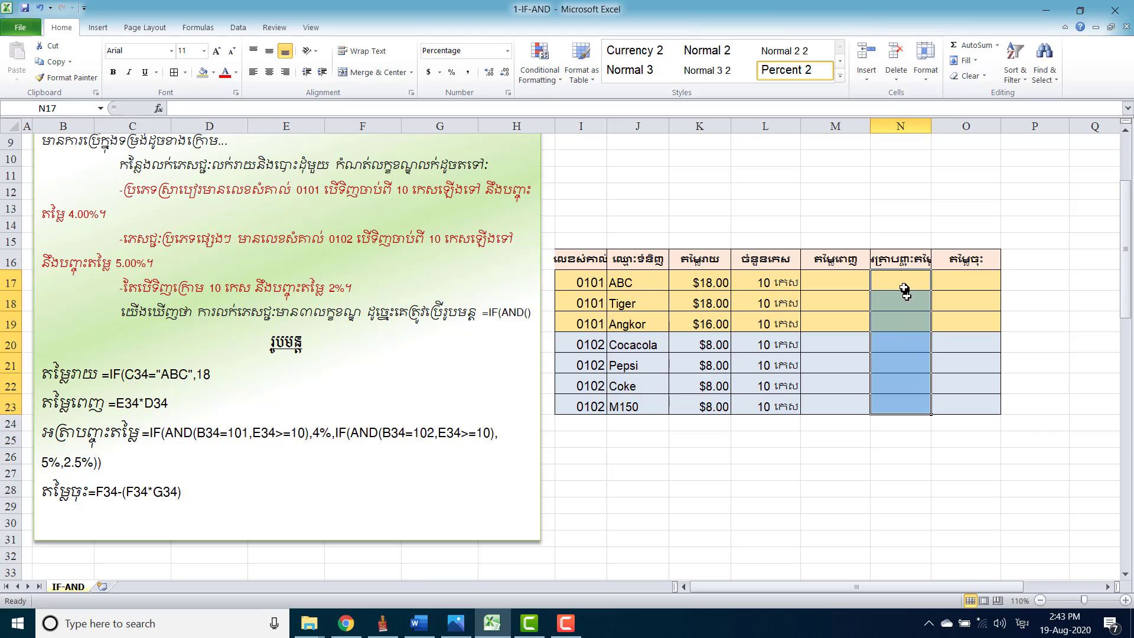
key("ctrl+z")
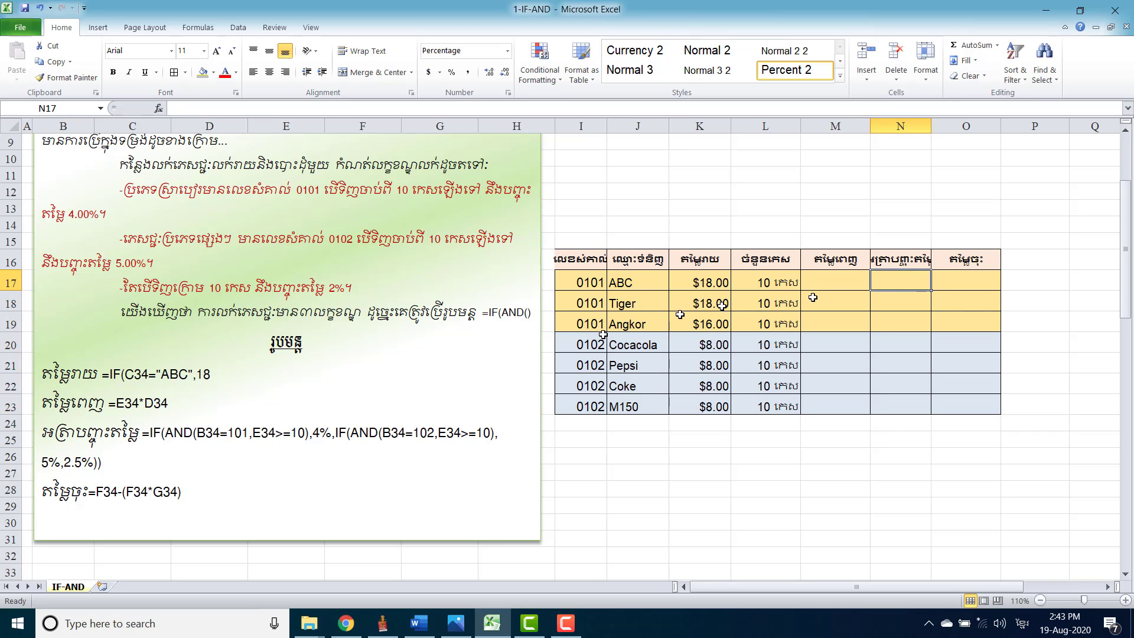
type("ឲ")
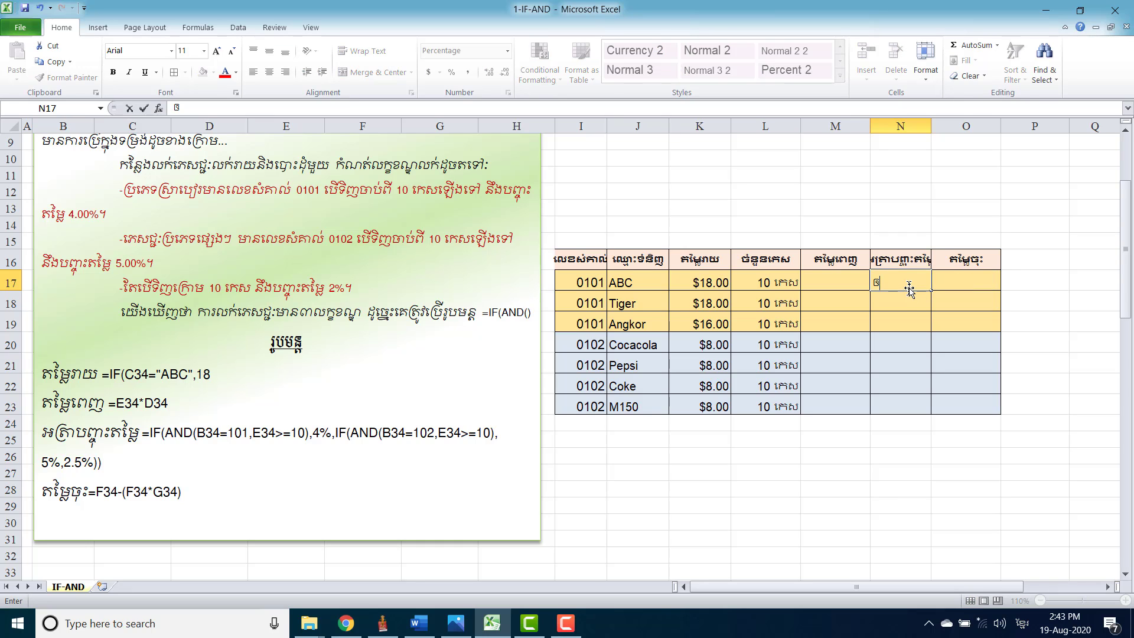
key("BackSpace")
key("super+space")
Step: In N17 begin the formula =IF(AND(I17=101, for the first condition
type("=i")
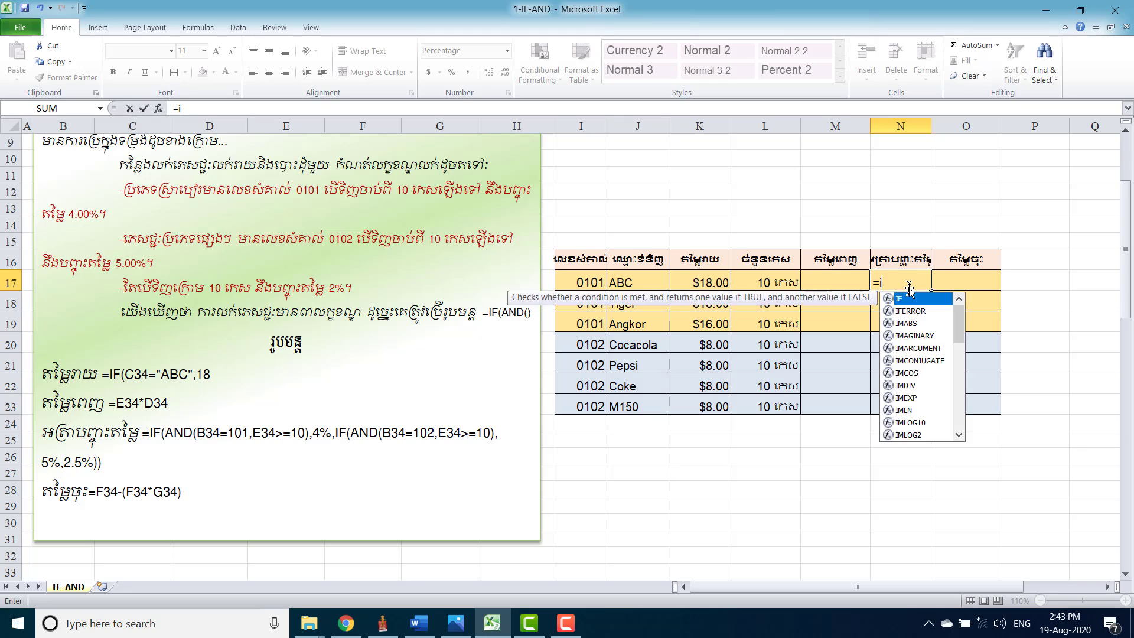
type("f")
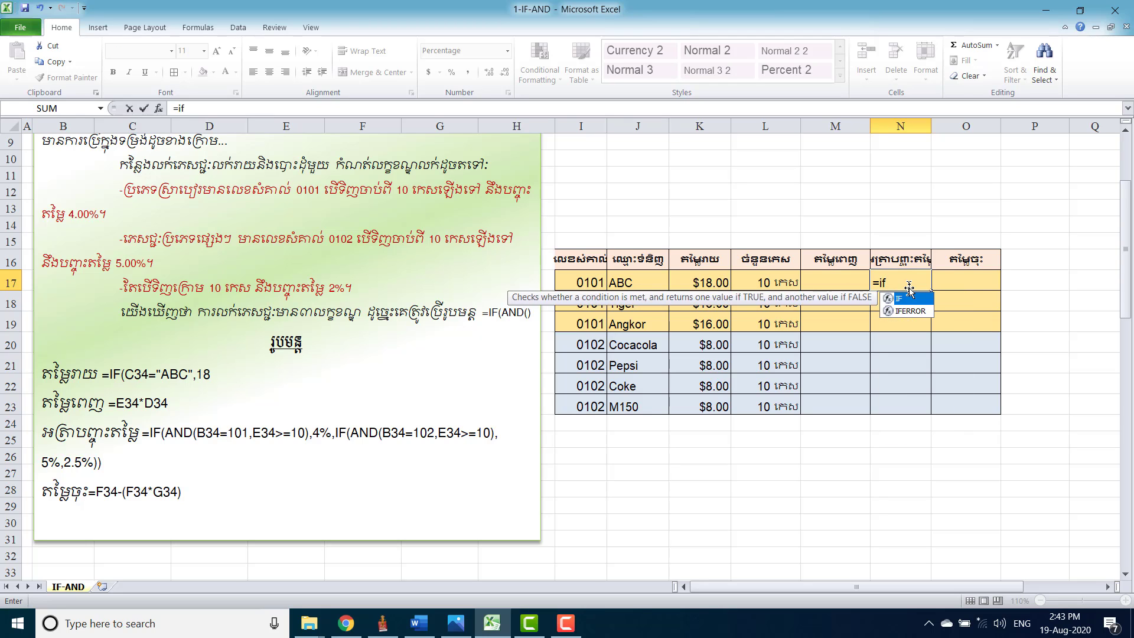
key("Tab")
type("an")
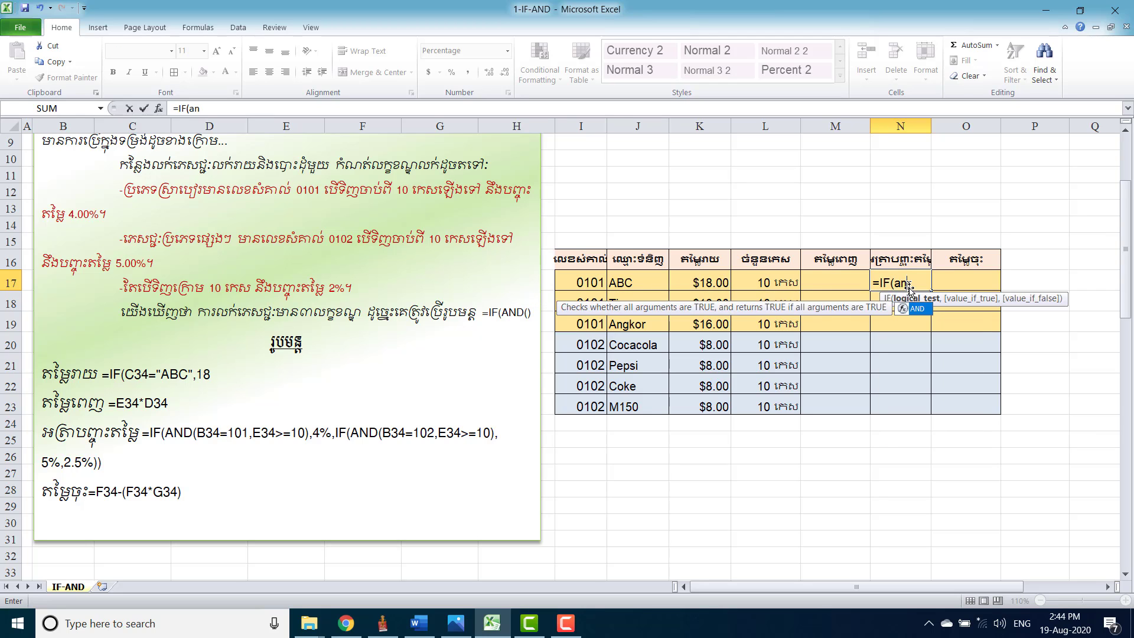
type("d")
key("Tab")
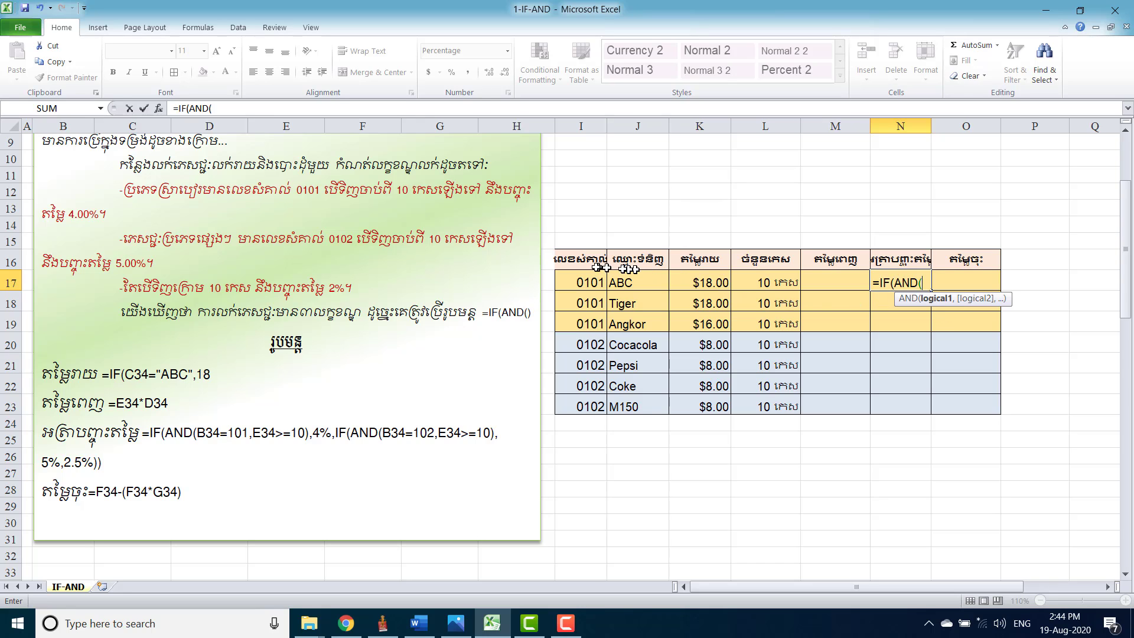
left_click(586, 280)
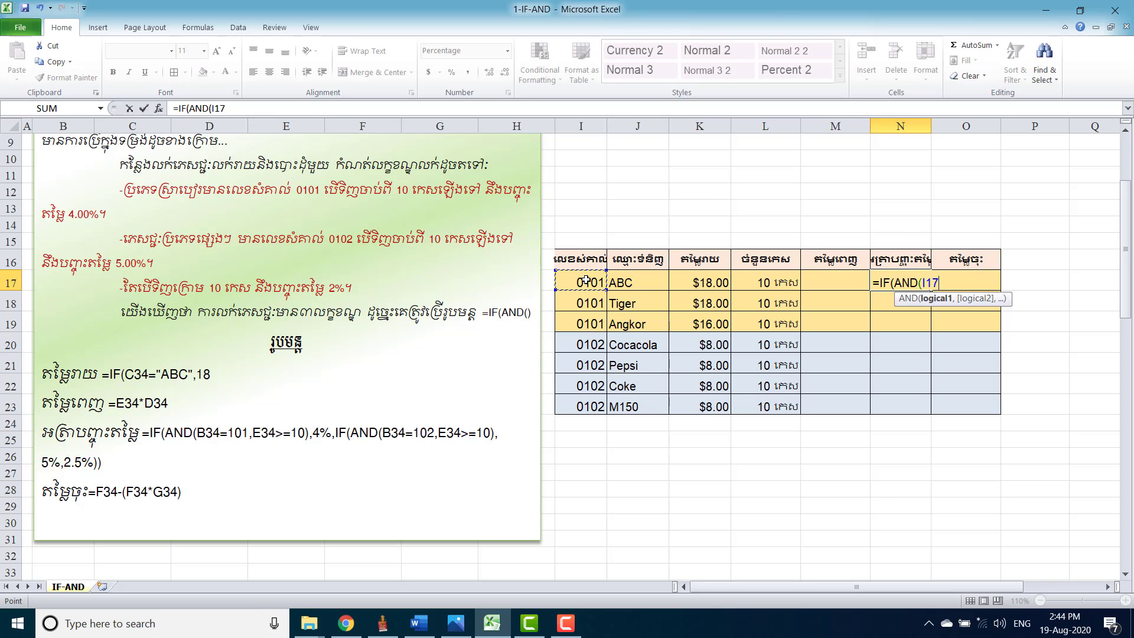
type("=")
type("1")
type("01,")
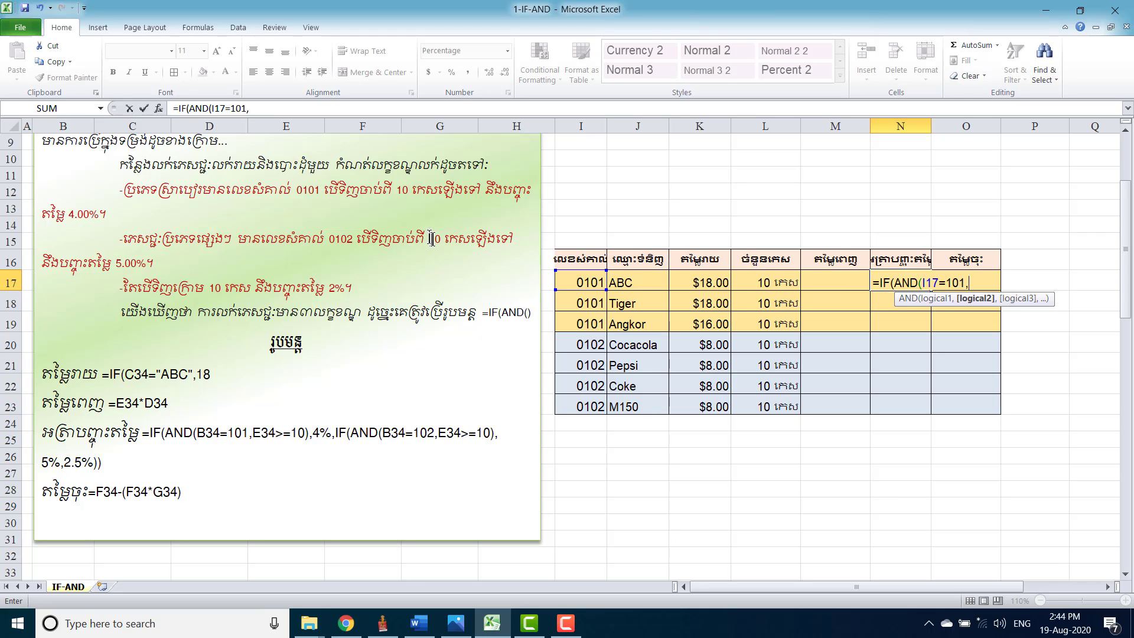
Step: Complete N17 as =IF(AND(I17=101,L17>=10),4%), showing 4.00%
left_click(780, 281)
type(">=")
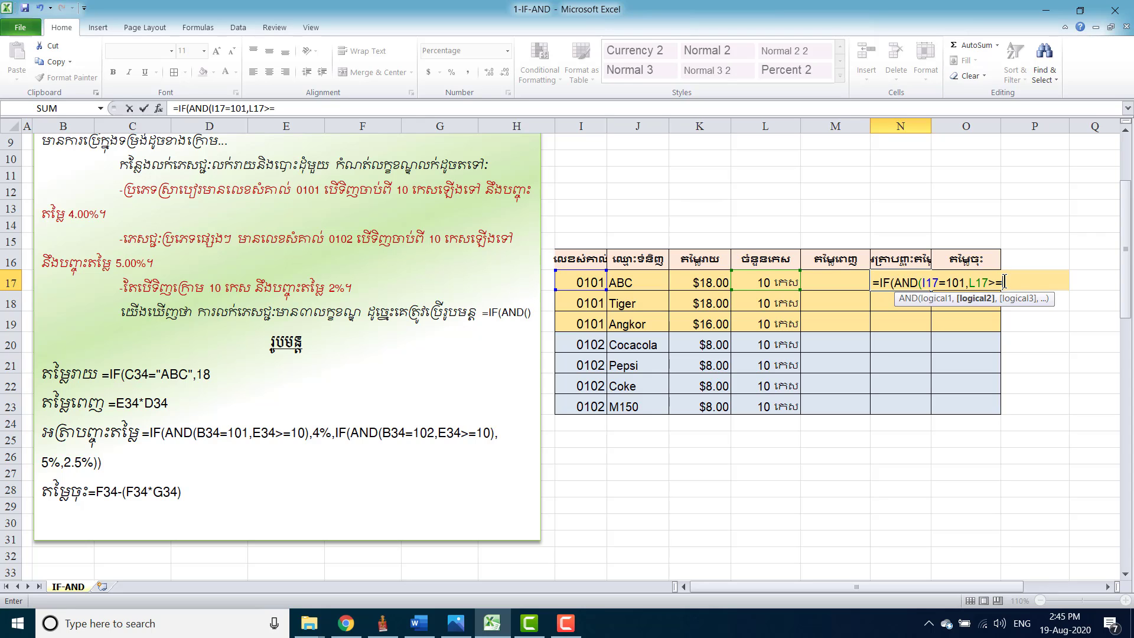
left_click_drag(1002, 282, 997, 282)
left_click(998, 282)
key("BackSpace")
type("=")
type("10)")
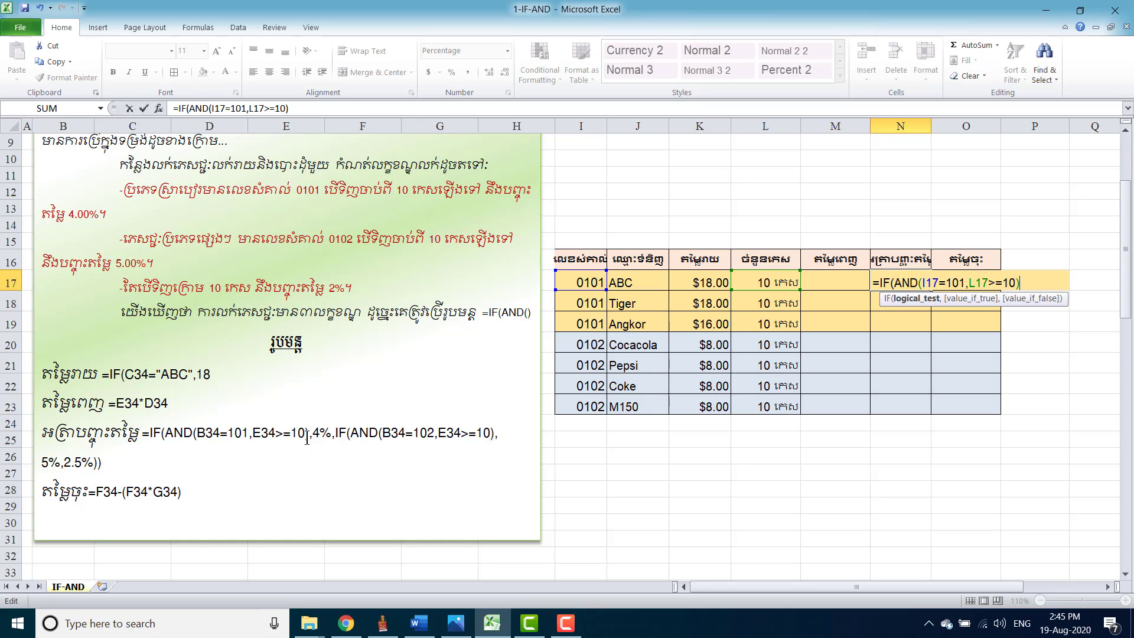
type(",")
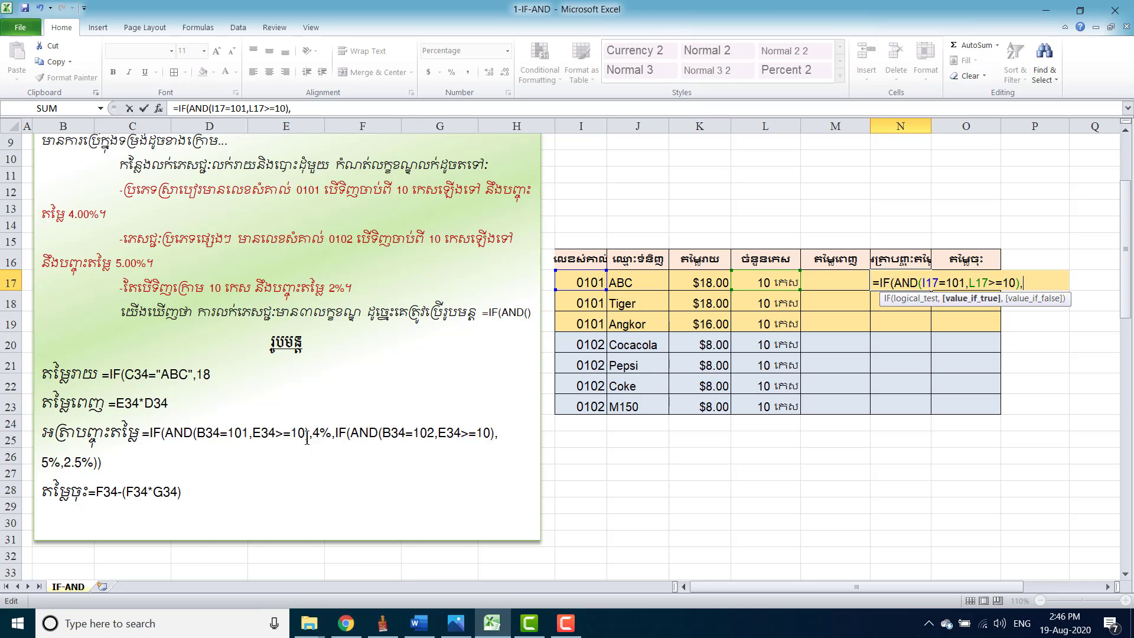
type("4")
type("%")
type(")")
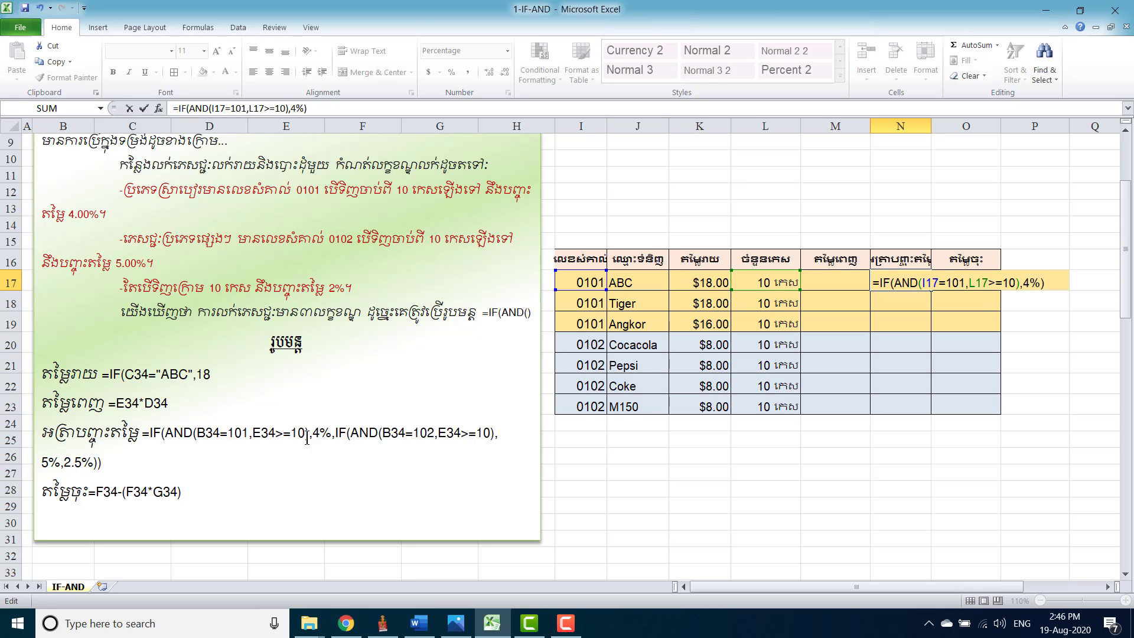
key("Return")
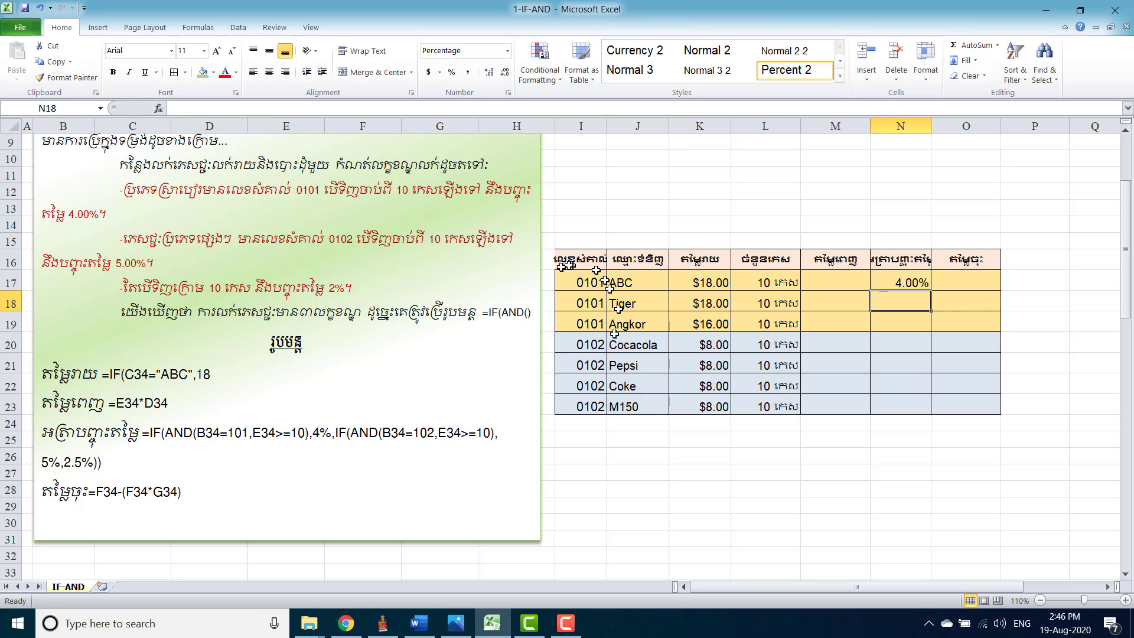
Step: Inspect N17's formula and test L17 with quantity 9, then restore 10
left_click(895, 285)
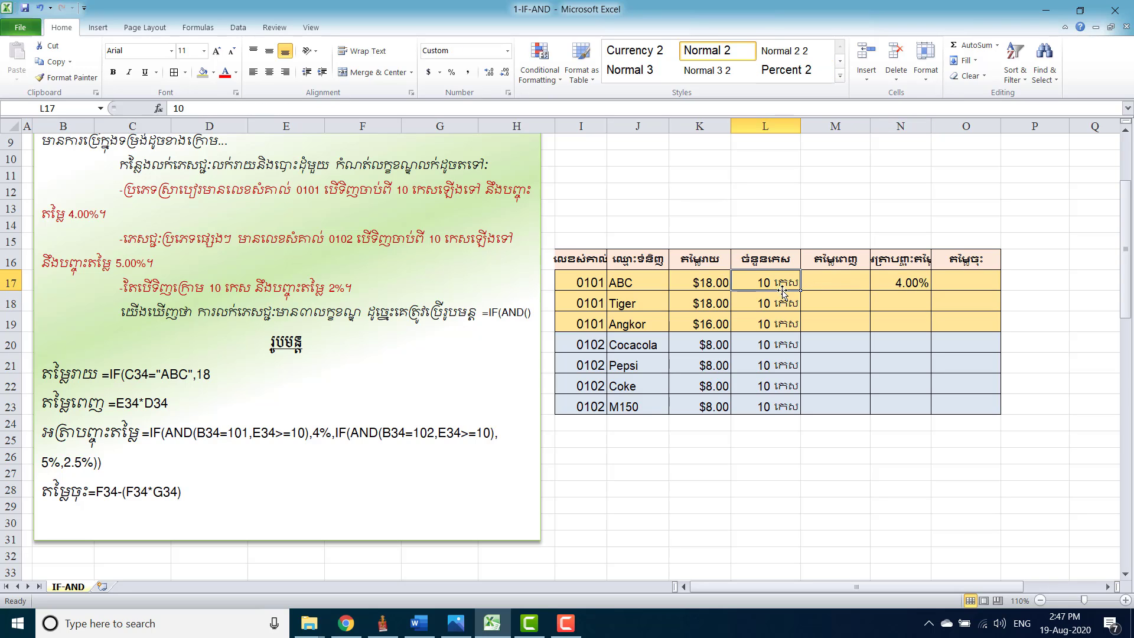
double_click(914, 283)
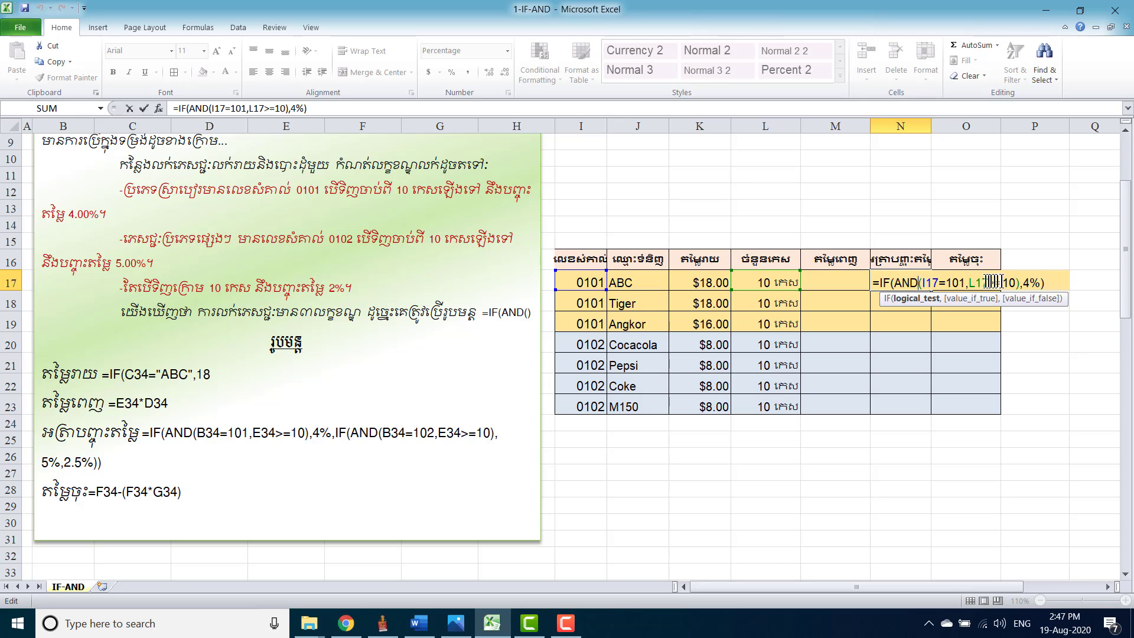
double_click(1005, 282)
left_click(1011, 283)
key("Return")
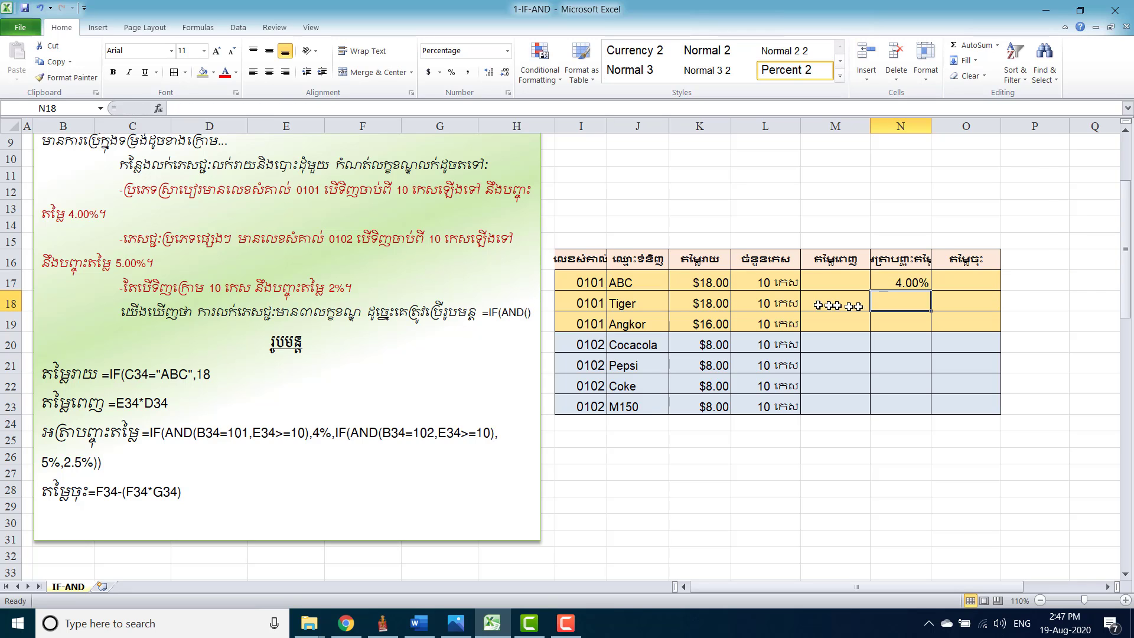
left_click(783, 285)
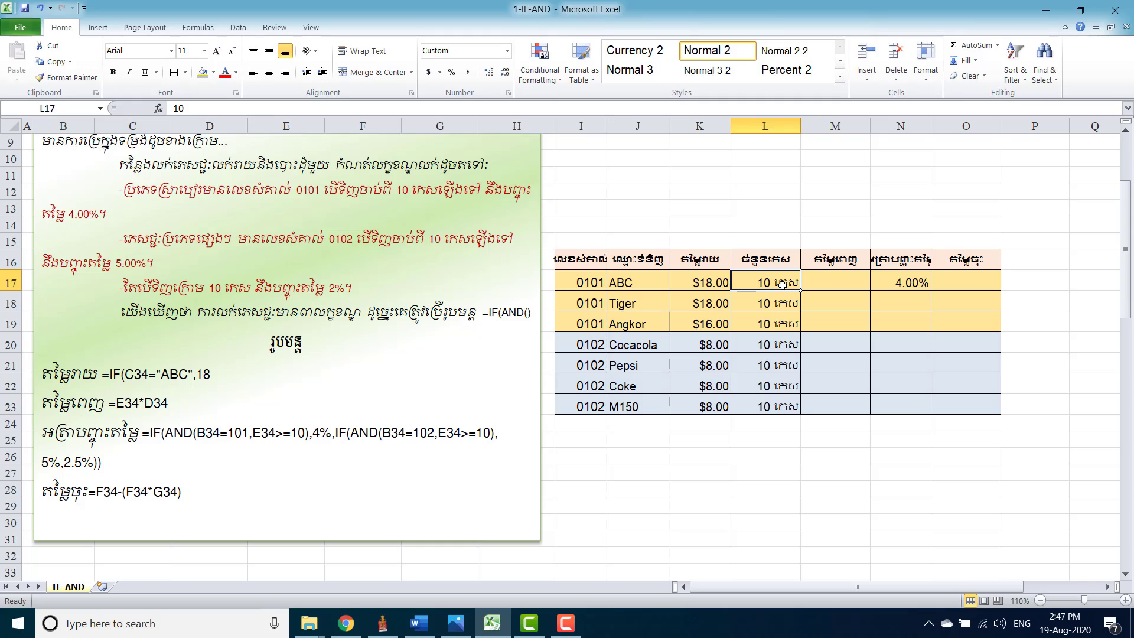
type("9")
key("ctrl+Return")
key("ctrl+z")
Step: Paste a copy of the IF(AND(I17=101,L17>=10),4% condition as N17's false argument
double_click(903, 279)
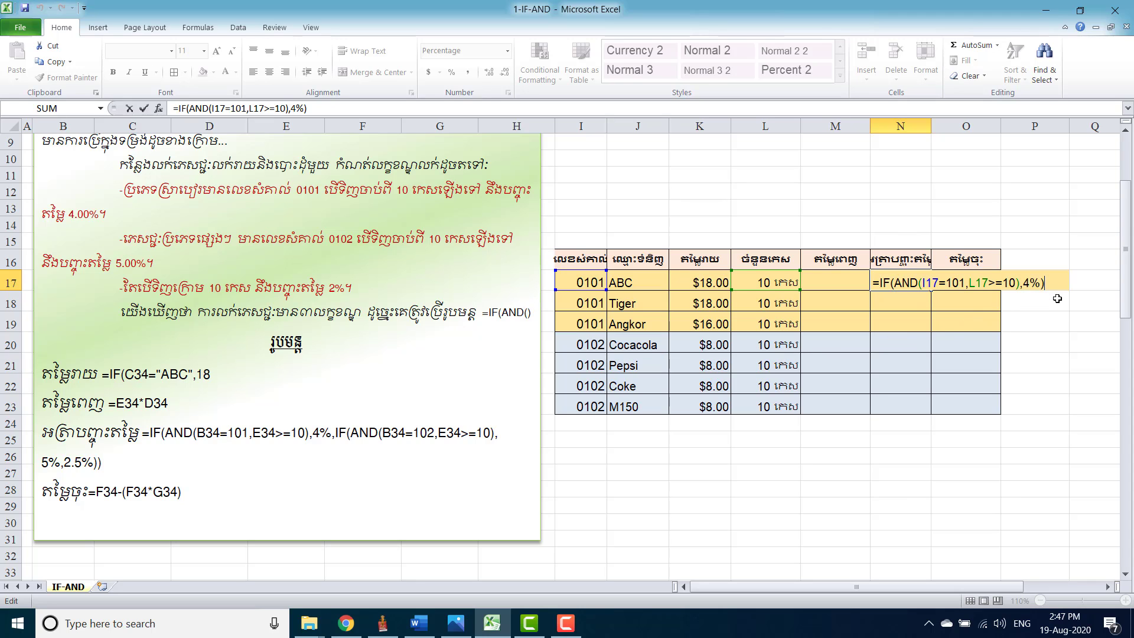
key("BackSpace")
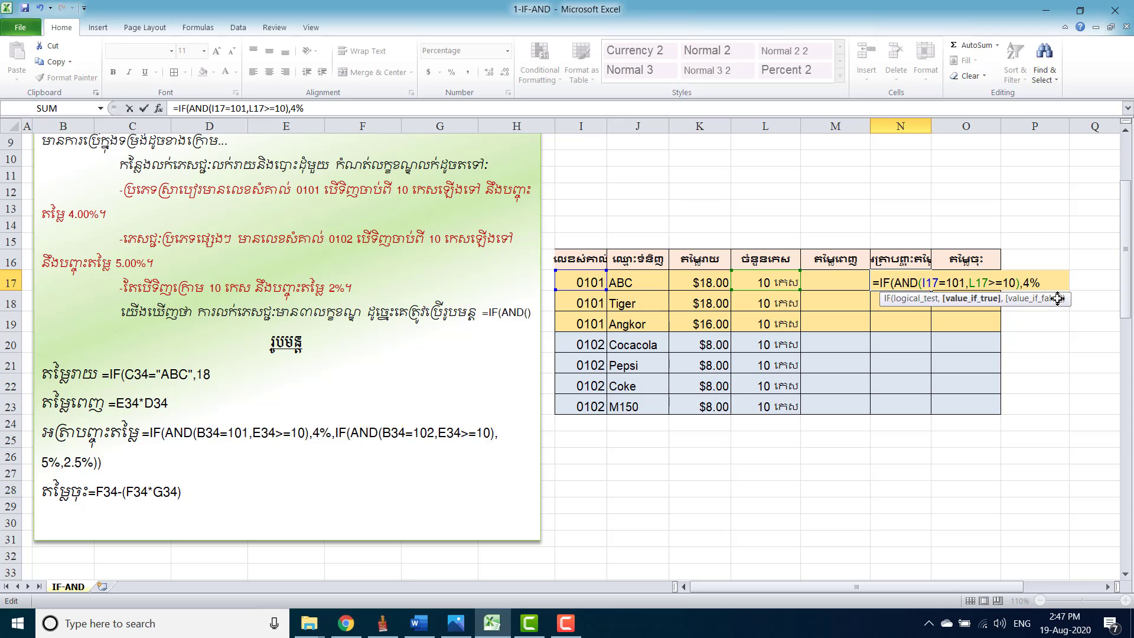
type(",")
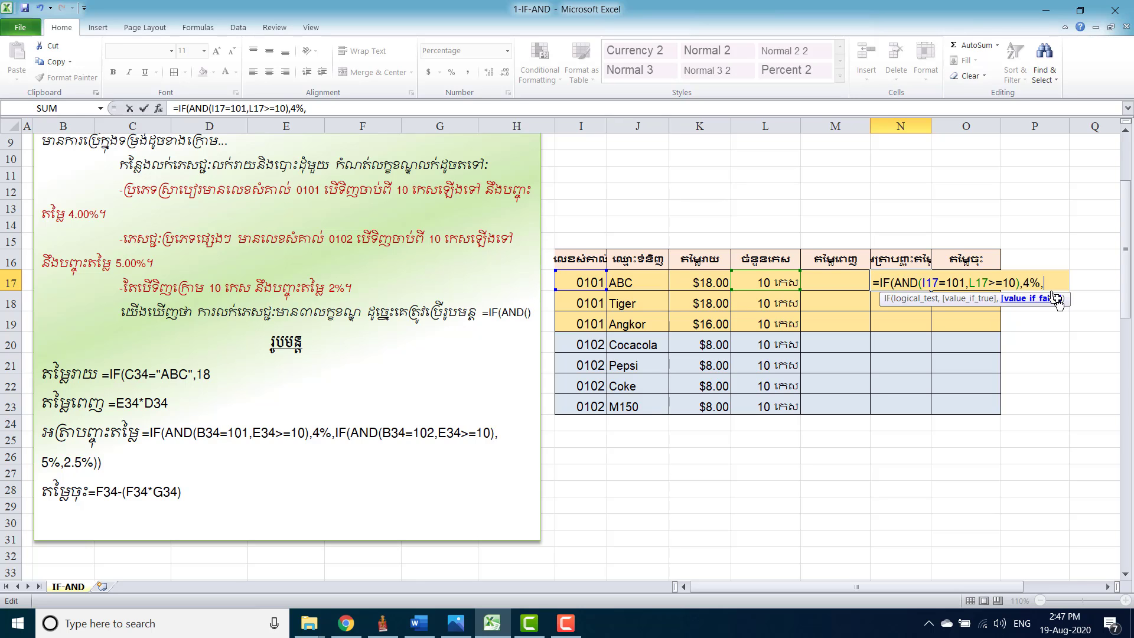
left_click_drag(1050, 282, 881, 284)
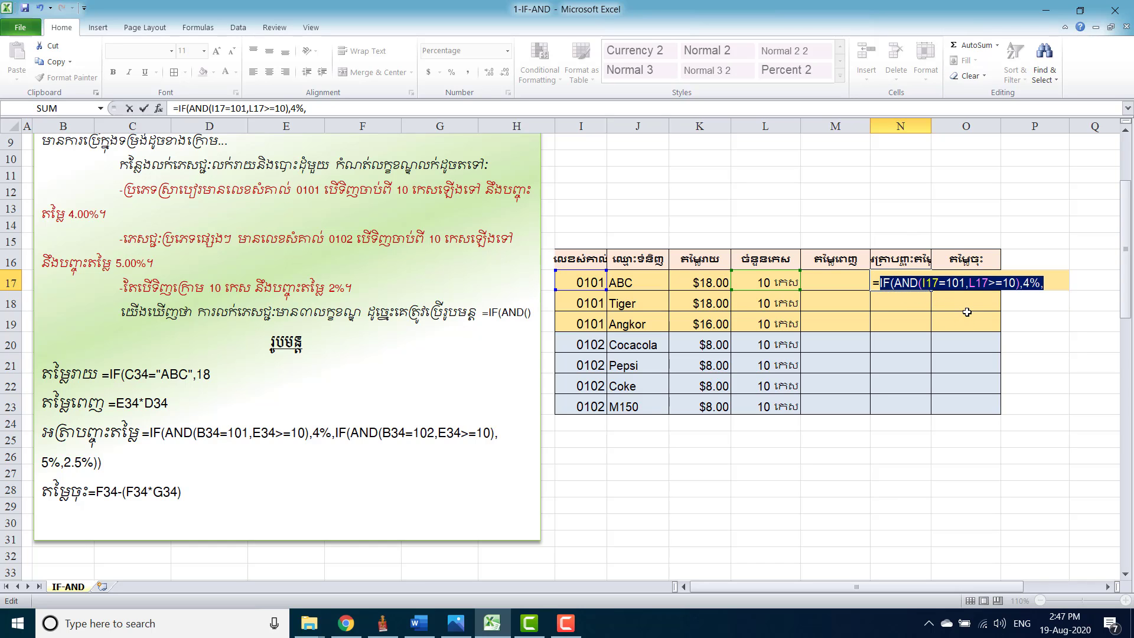
left_click(1054, 281)
key("ctrl+v")
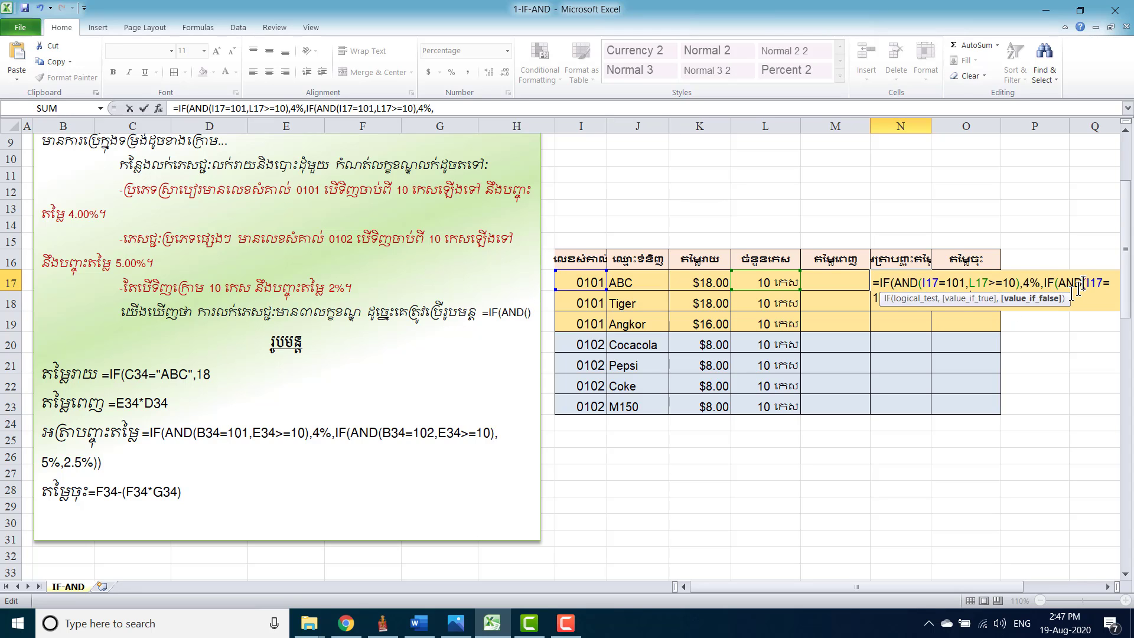
Step: Change the nested condition to code 102 with 5%, close the brackets and commit
left_click(1084, 282)
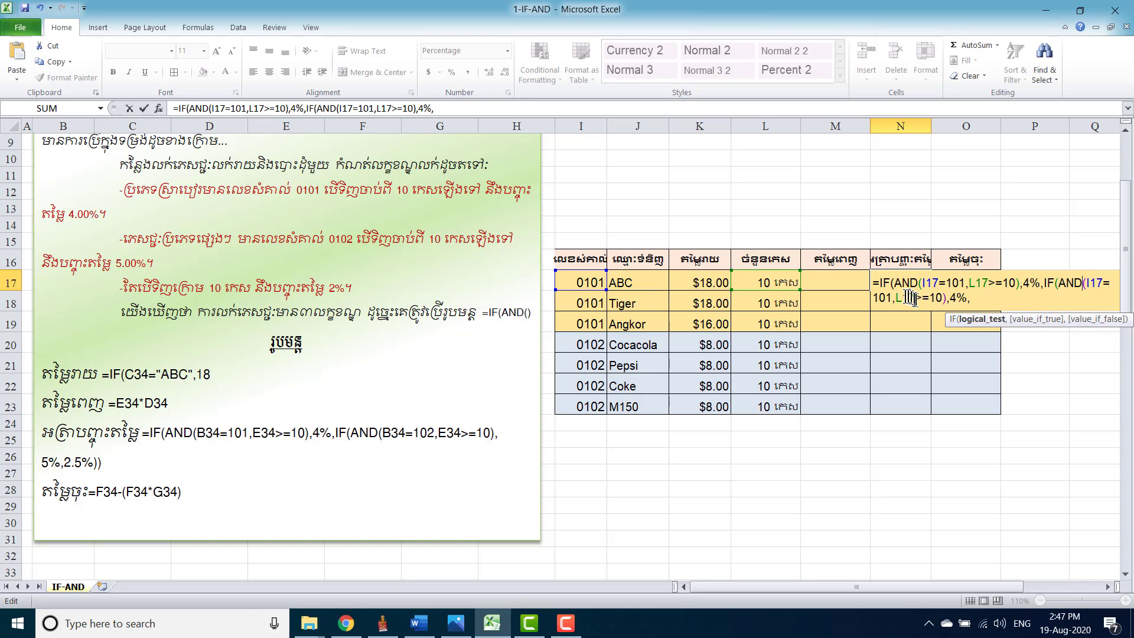
left_click(888, 299)
key("BackSpace")
type("2")
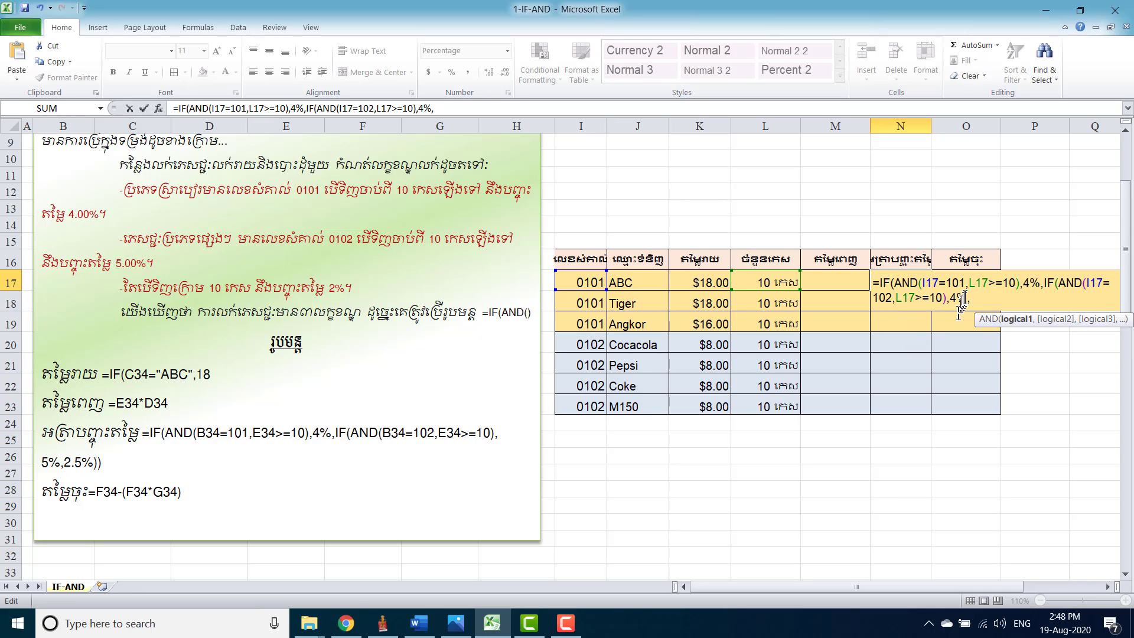
double_click(954, 299)
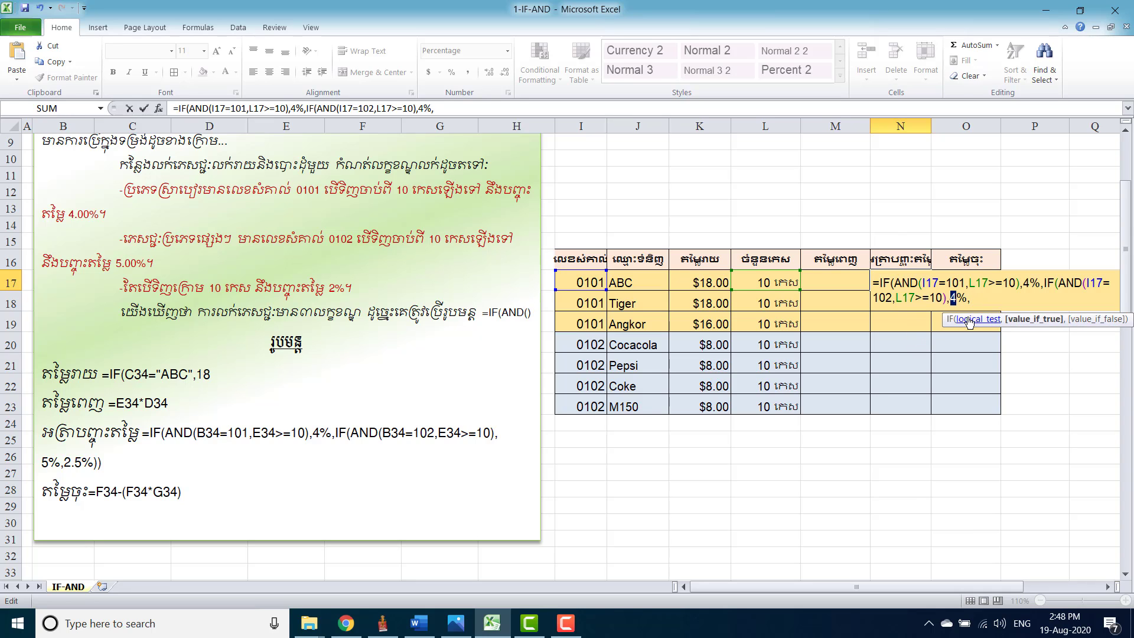
type("5")
left_click(978, 294)
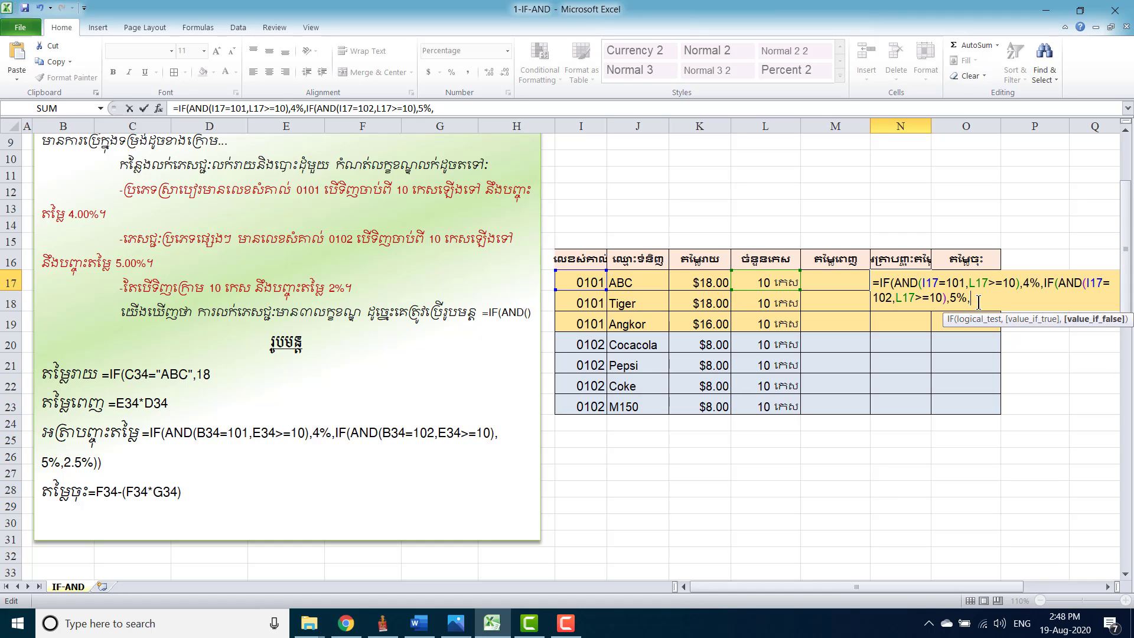
key("BackSpace")
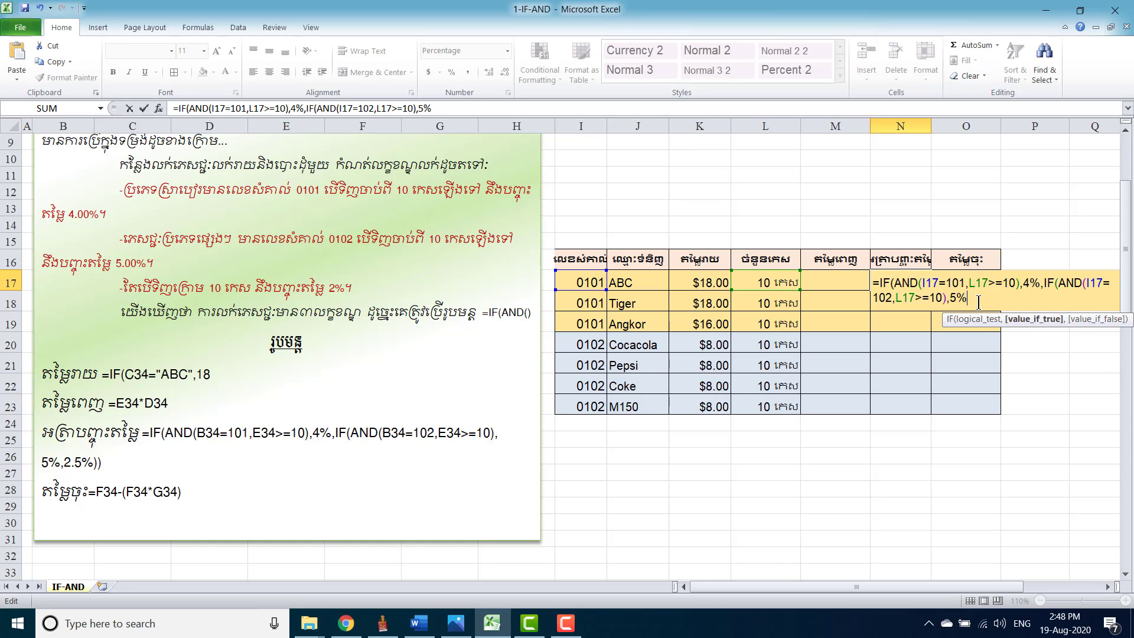
type(")")
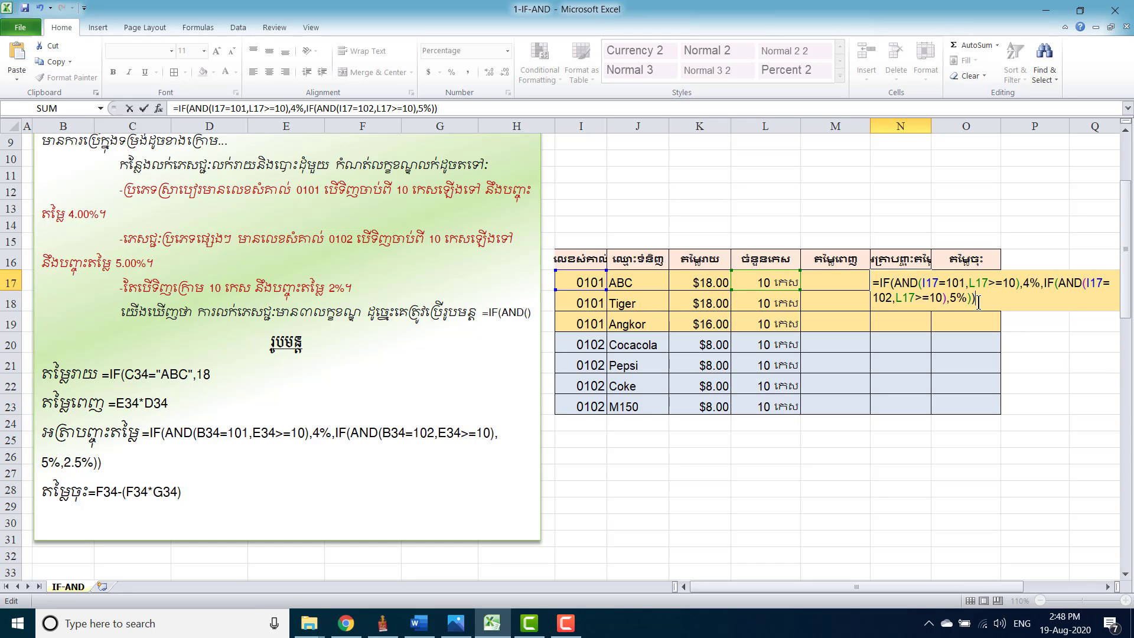
key("Return")
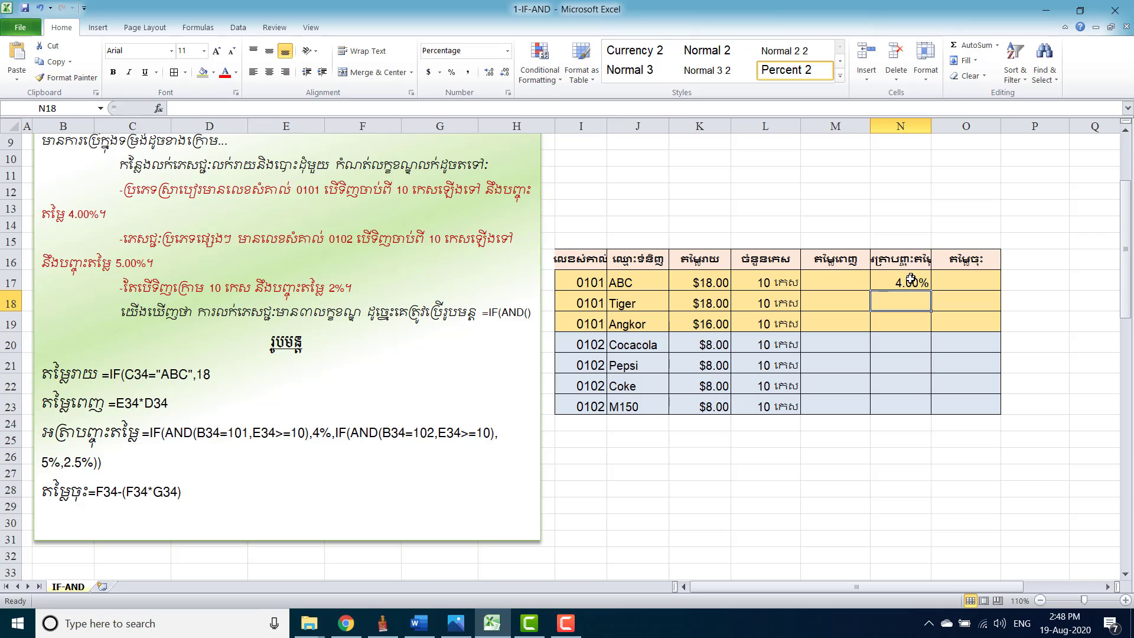
Step: Fill N17's formula down to N20, check N20's 5% result, then select N18:N20
left_click(914, 282)
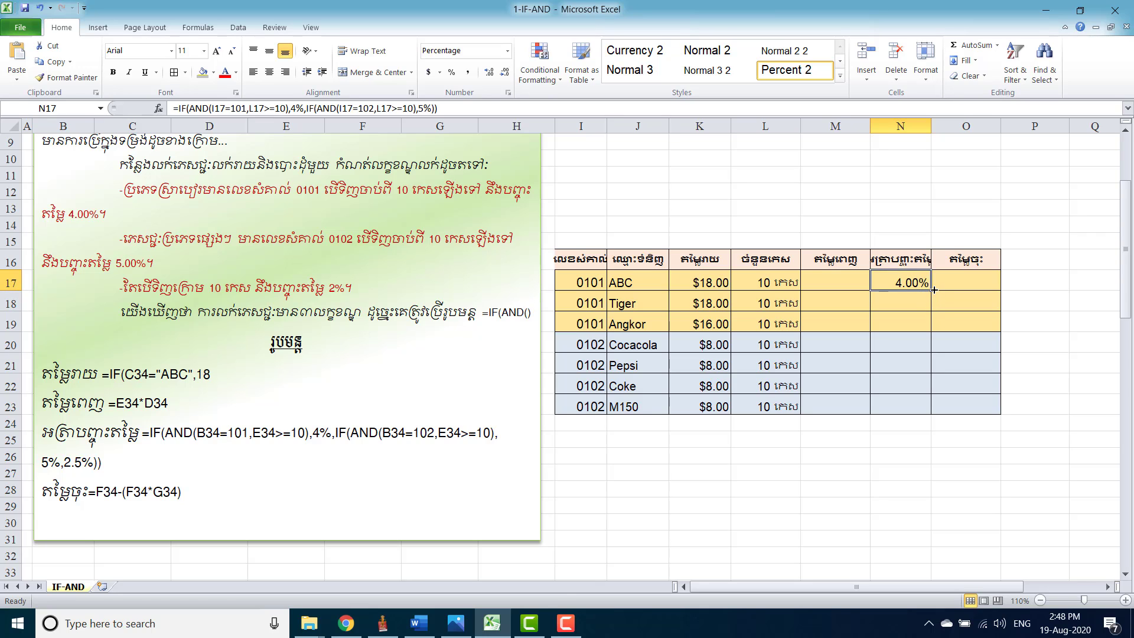
left_click_drag(932, 289, 921, 348)
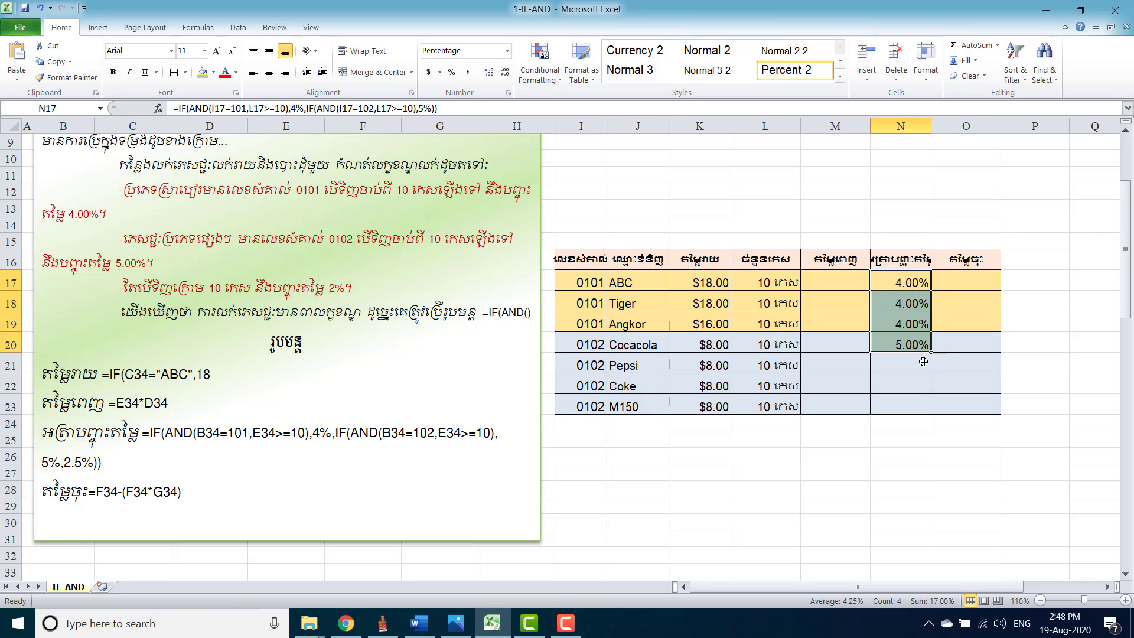
left_click(913, 345)
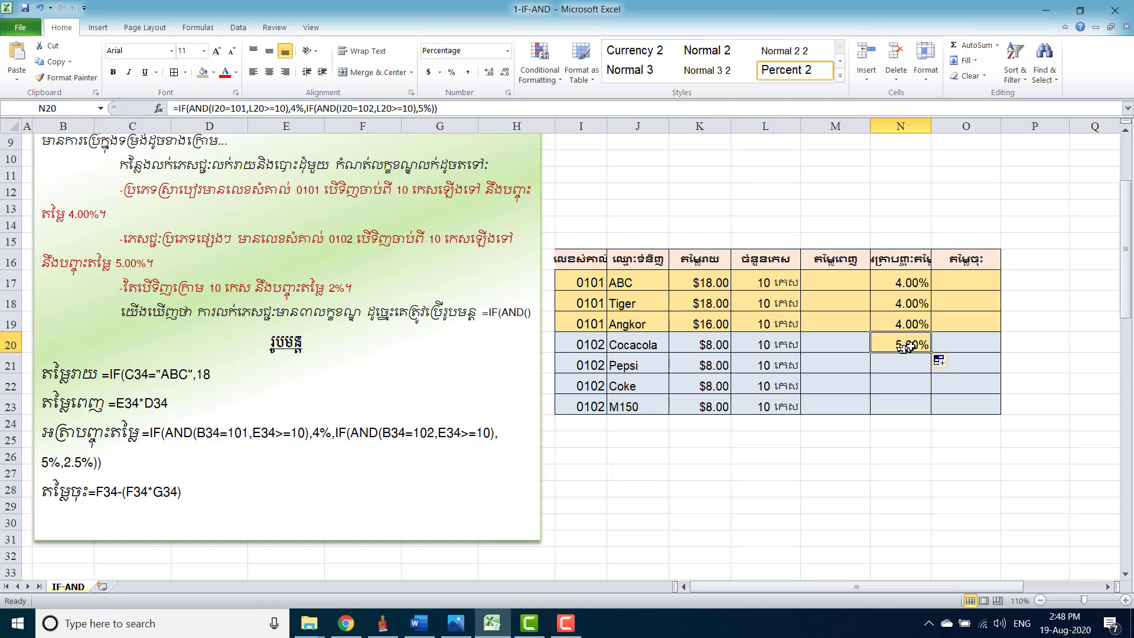
double_click(913, 344)
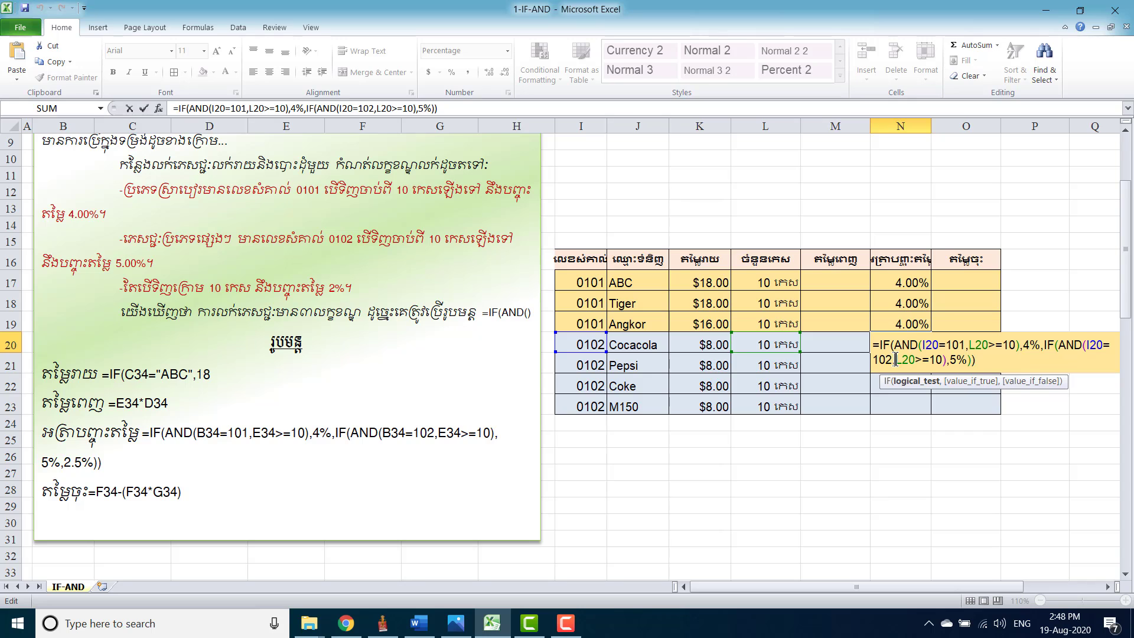
double_click(954, 359)
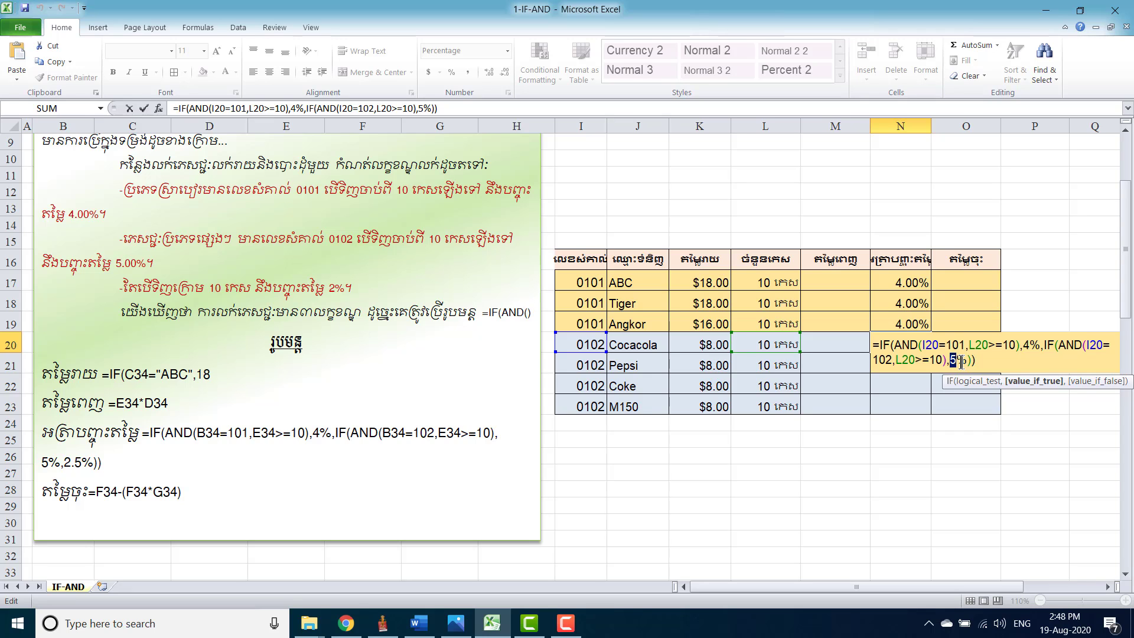
key("Return")
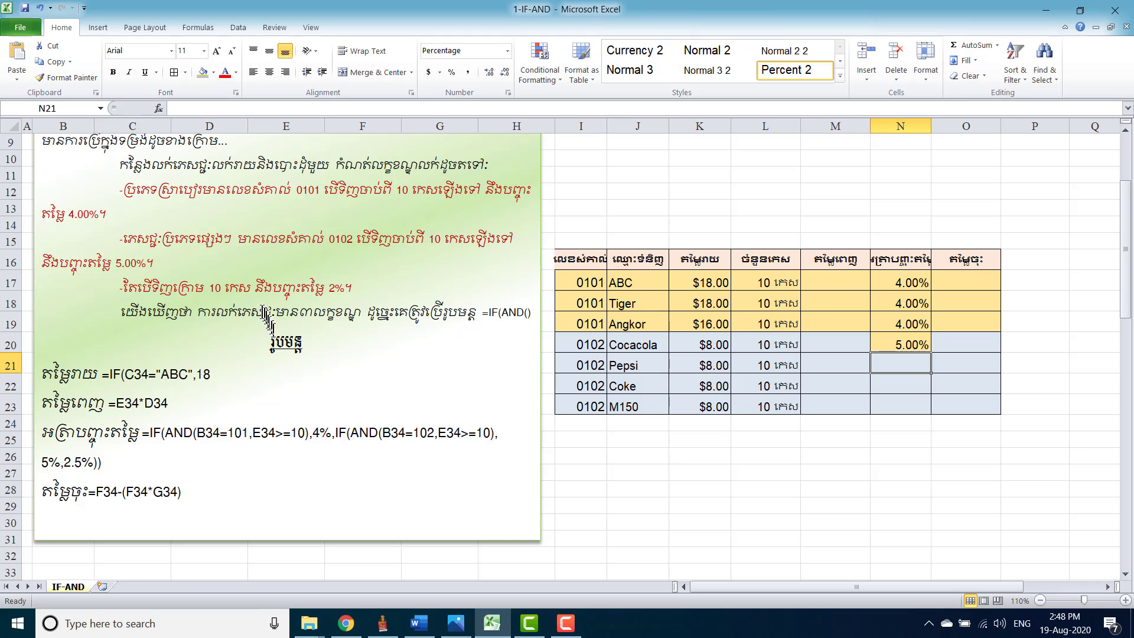
left_click(138, 290)
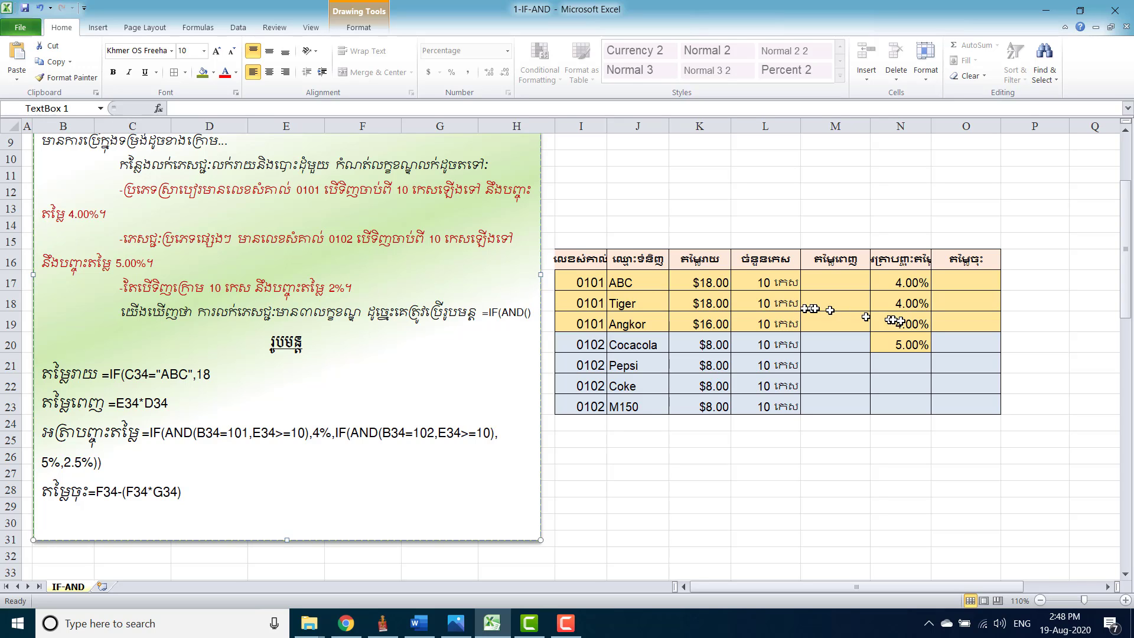
left_click_drag(914, 303, 919, 356)
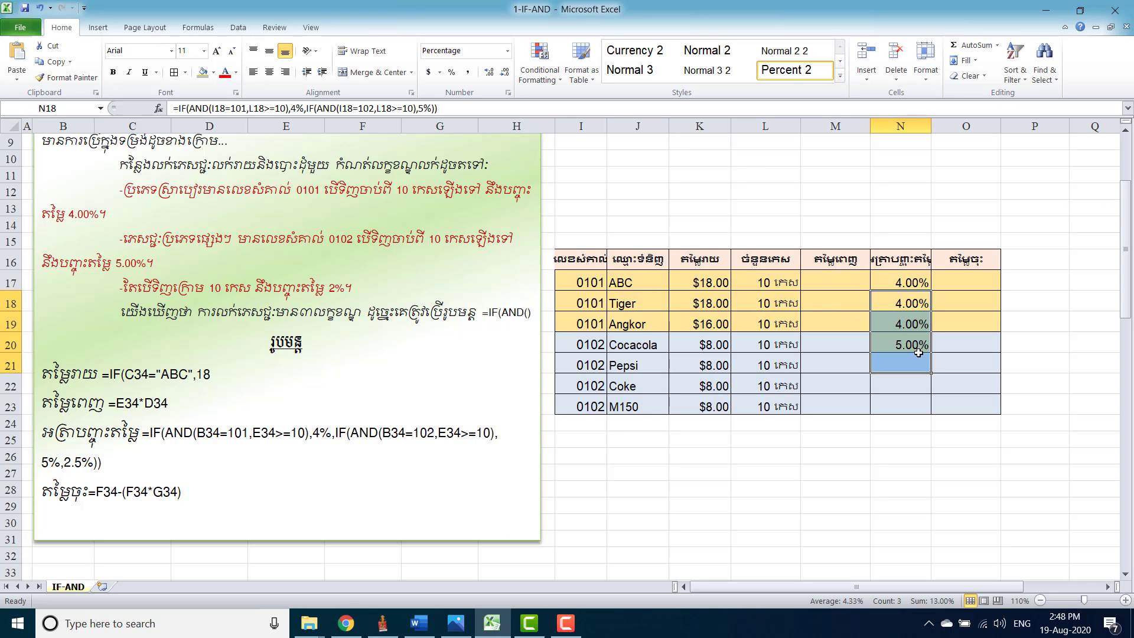
Step: Clear N18:N20 and give N17's nested formula a final 2% fallback
key("Delete")
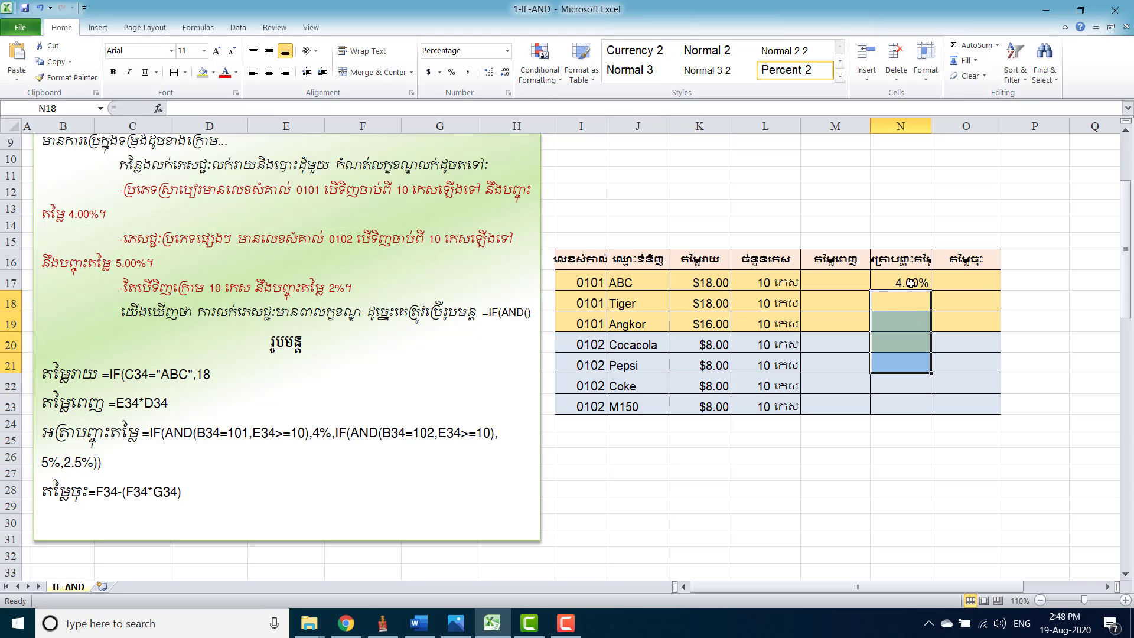
double_click(911, 282)
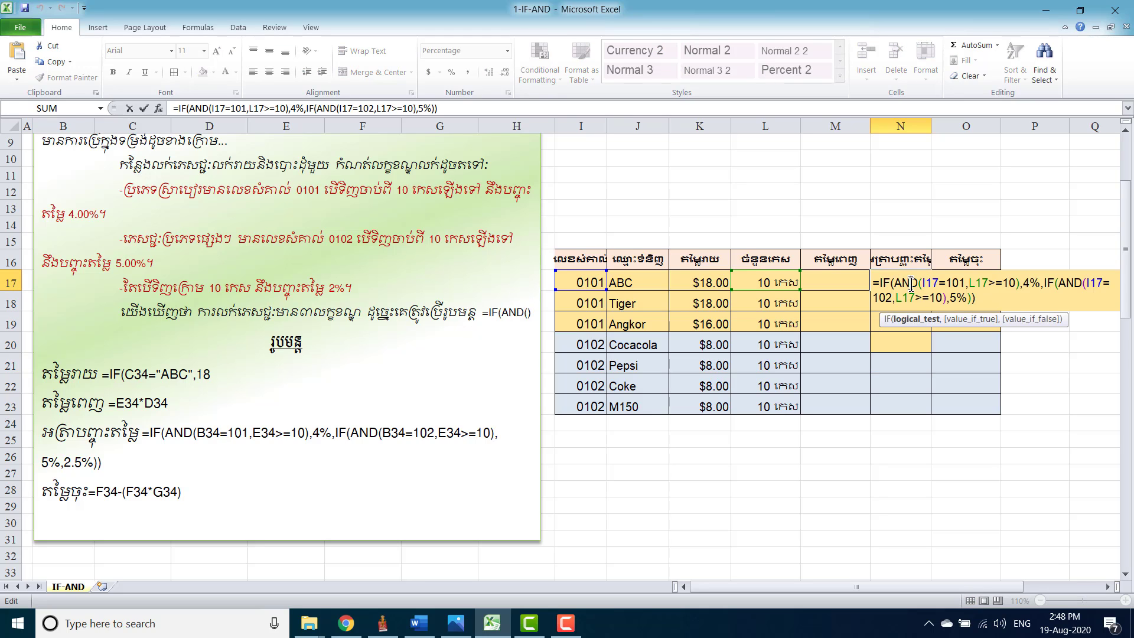
left_click(976, 299)
key("BackSpace")
key("BackSpace")
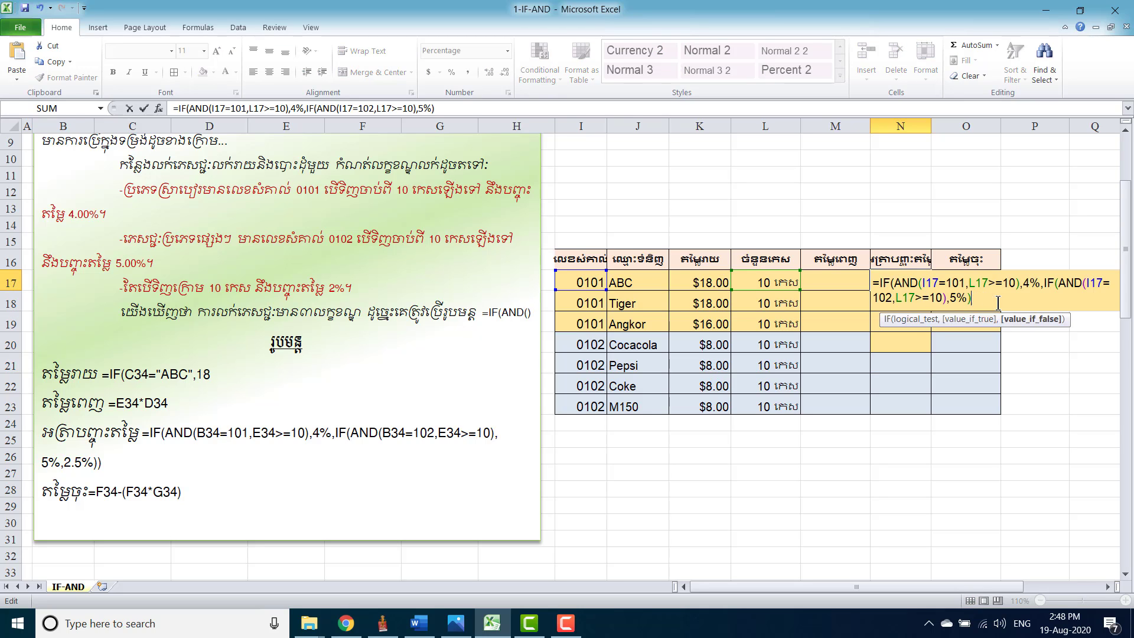
type(",2%")
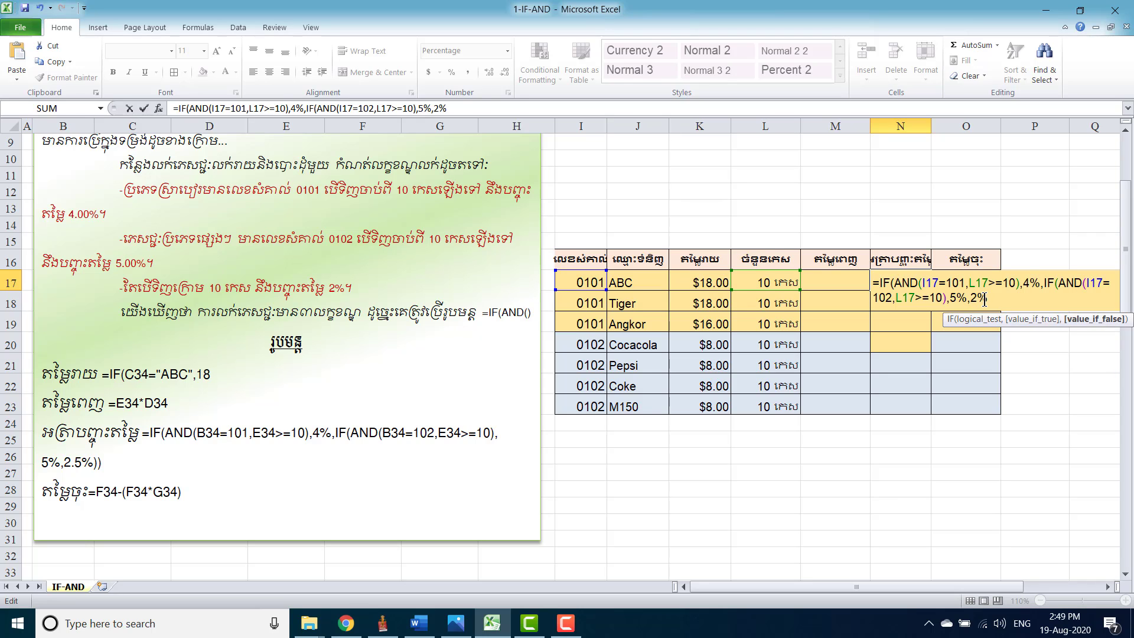
type(")")
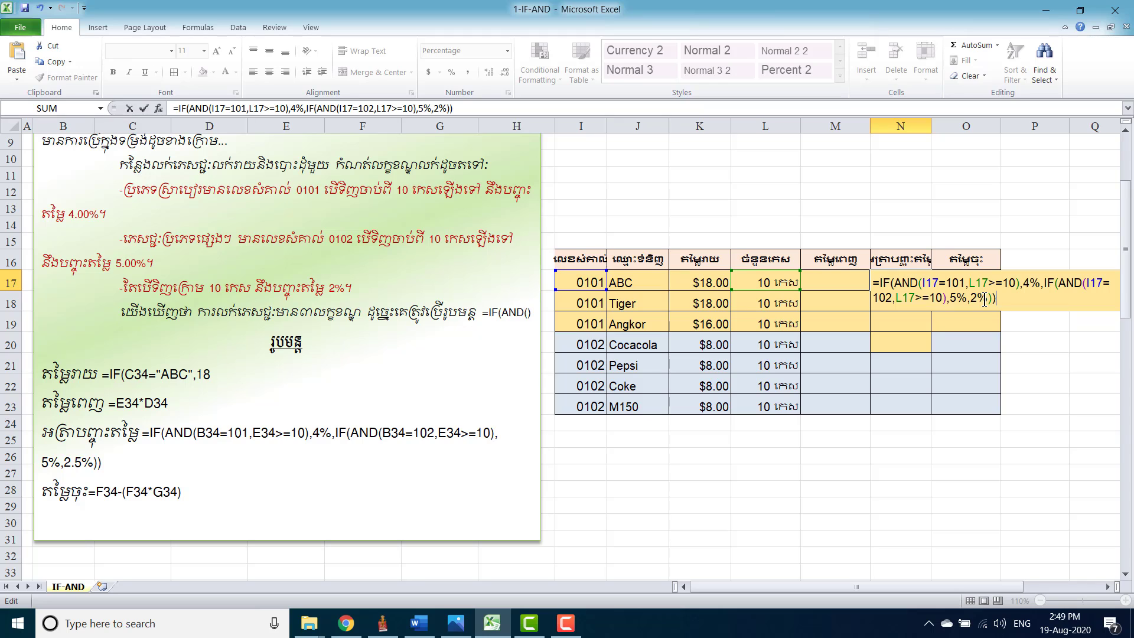
key("Return")
left_click(907, 284)
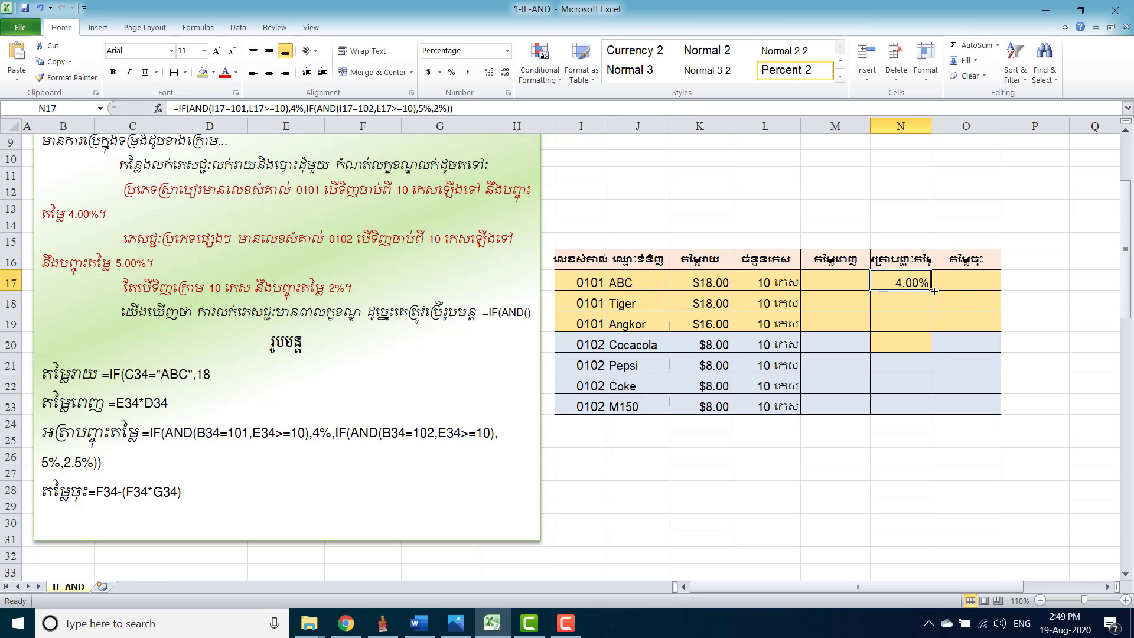
Step: Fill the discount formula down to N23 and set M150's quantity in L23 to 9
left_click_drag(934, 291, 928, 410)
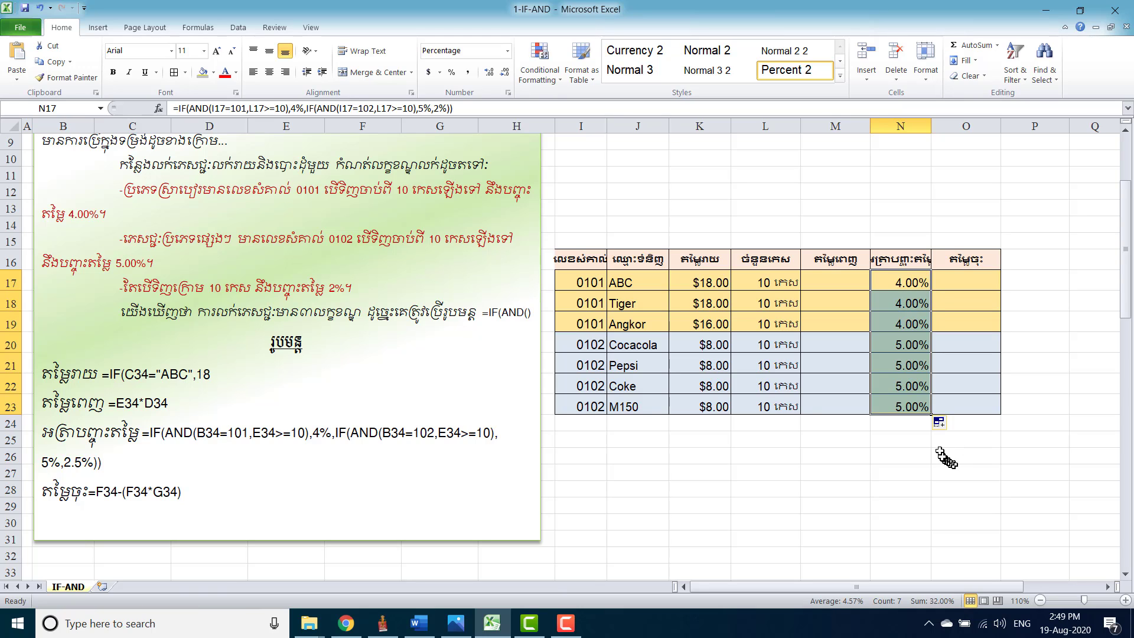
left_click(776, 405)
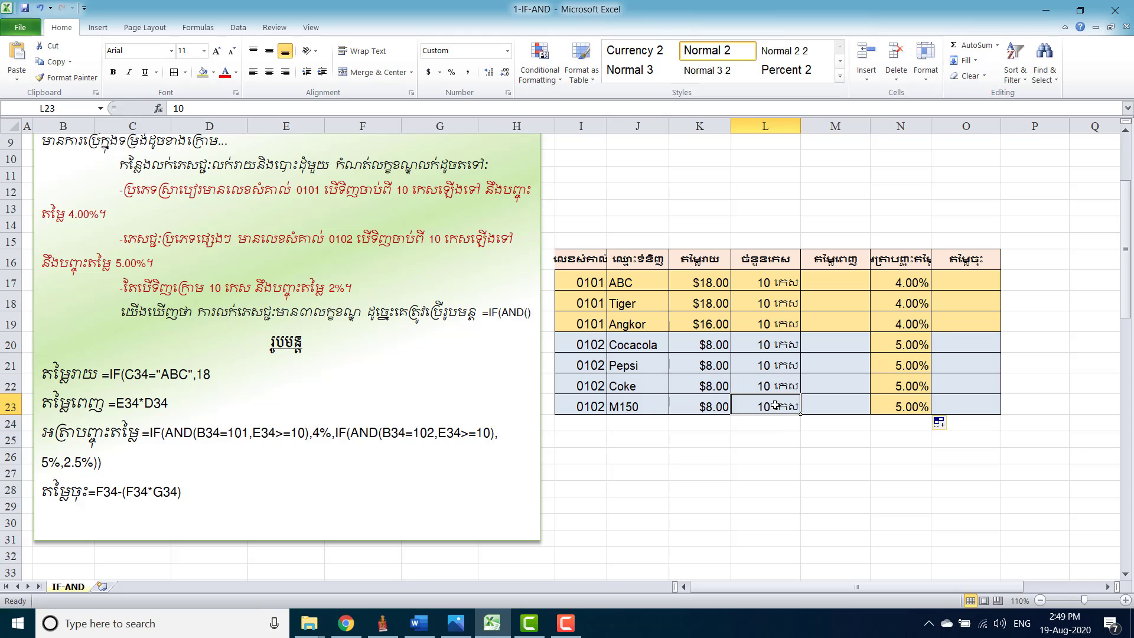
type("9")
left_click(847, 472)
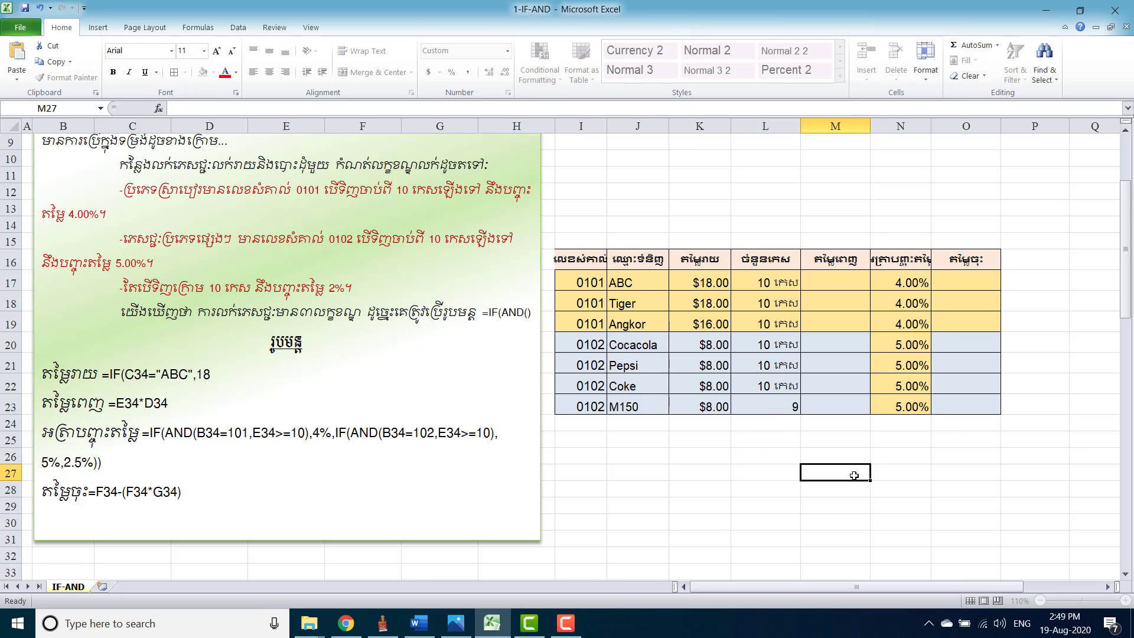
left_click(915, 408)
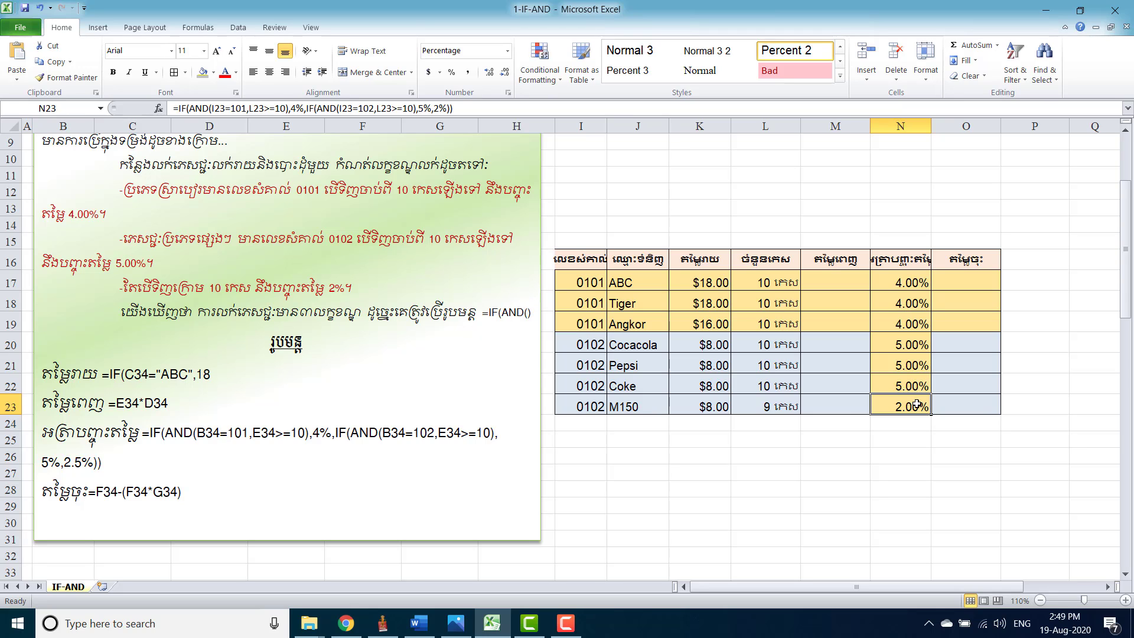
Step: Change Coke's quantity in L22 to 4 and Cocacola's in L20 to 12
left_click(780, 385)
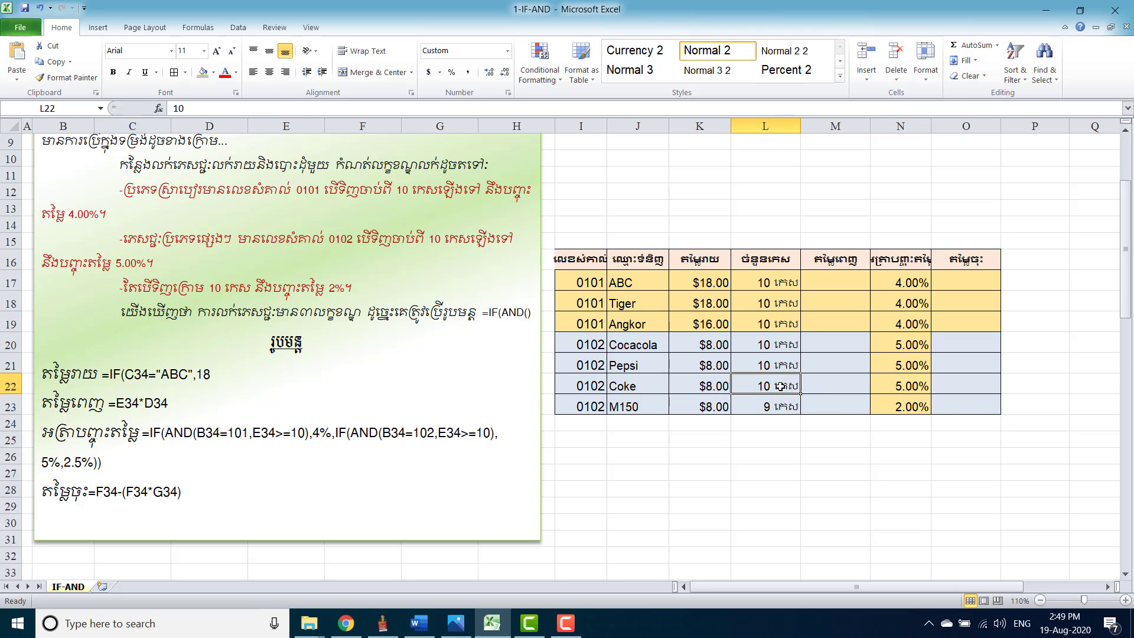
type("4")
left_click(806, 471)
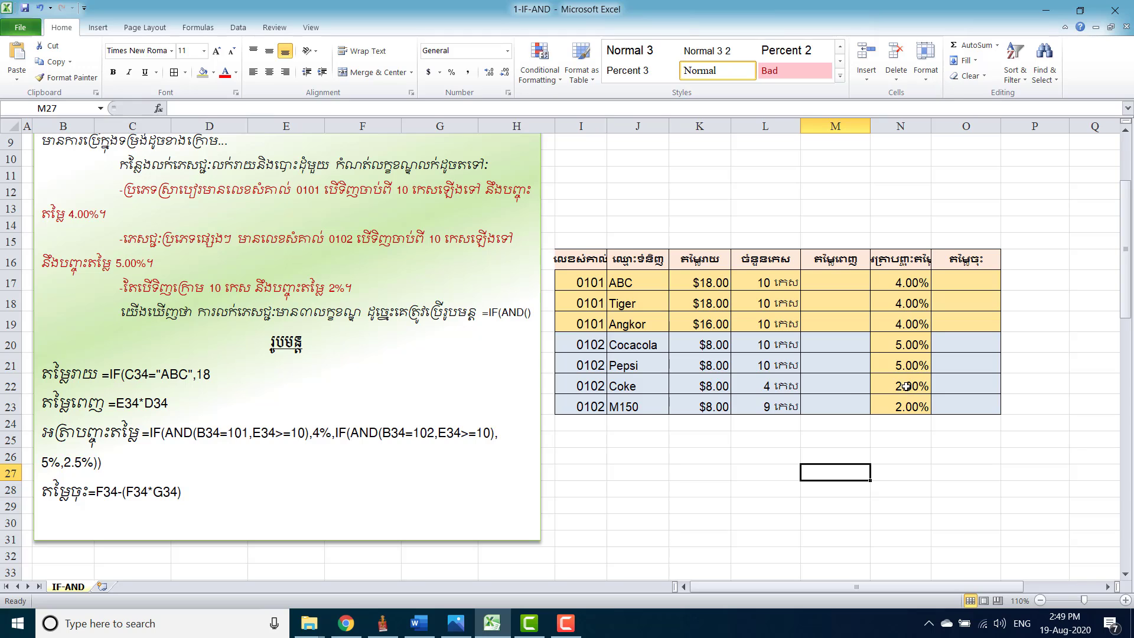
left_click(779, 344)
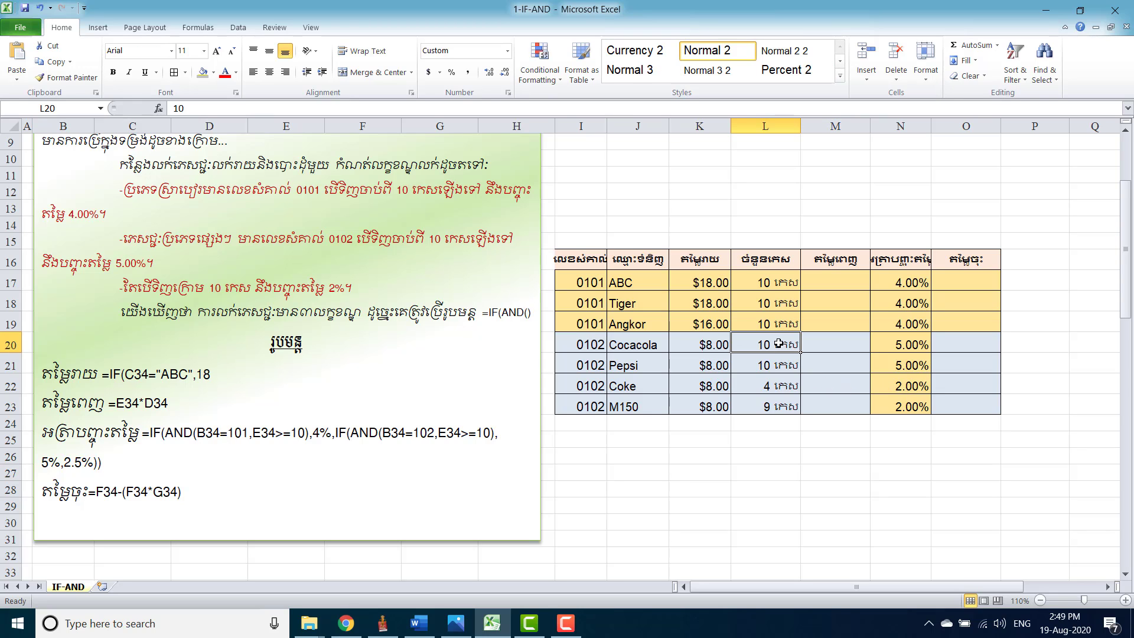
type("12")
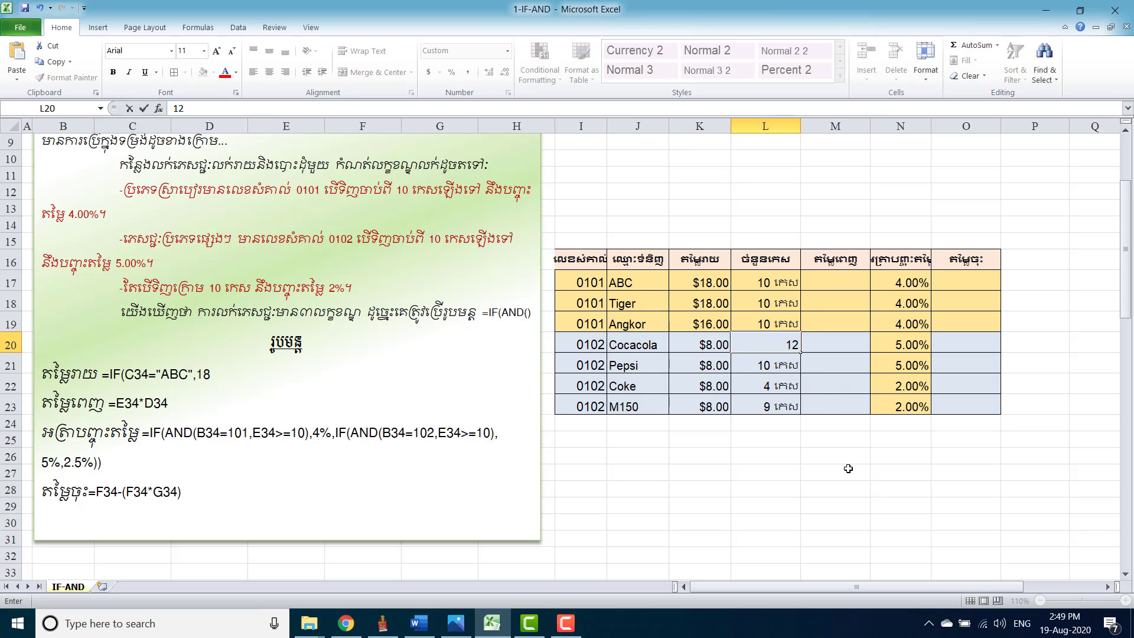
left_click(836, 470)
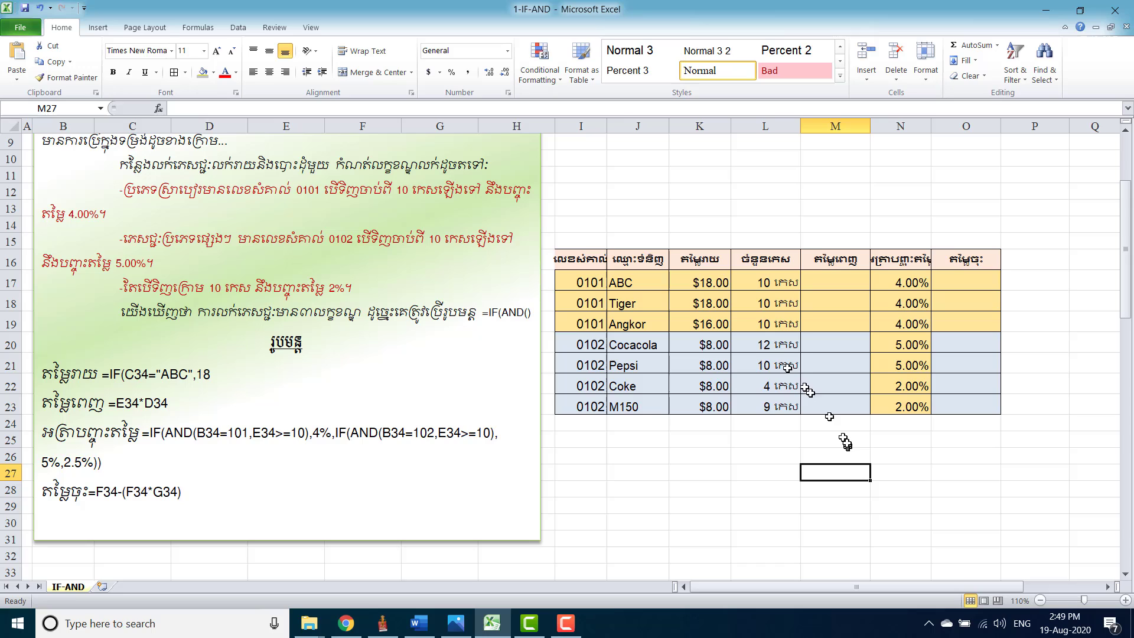
left_click(767, 342)
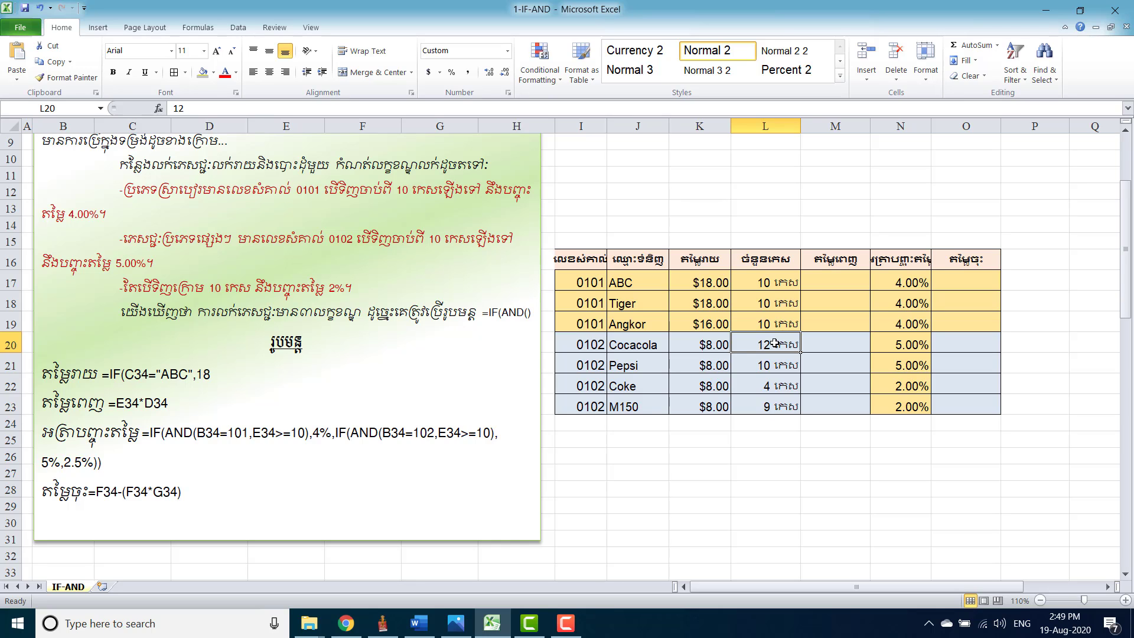
left_click_drag(632, 345, 634, 406)
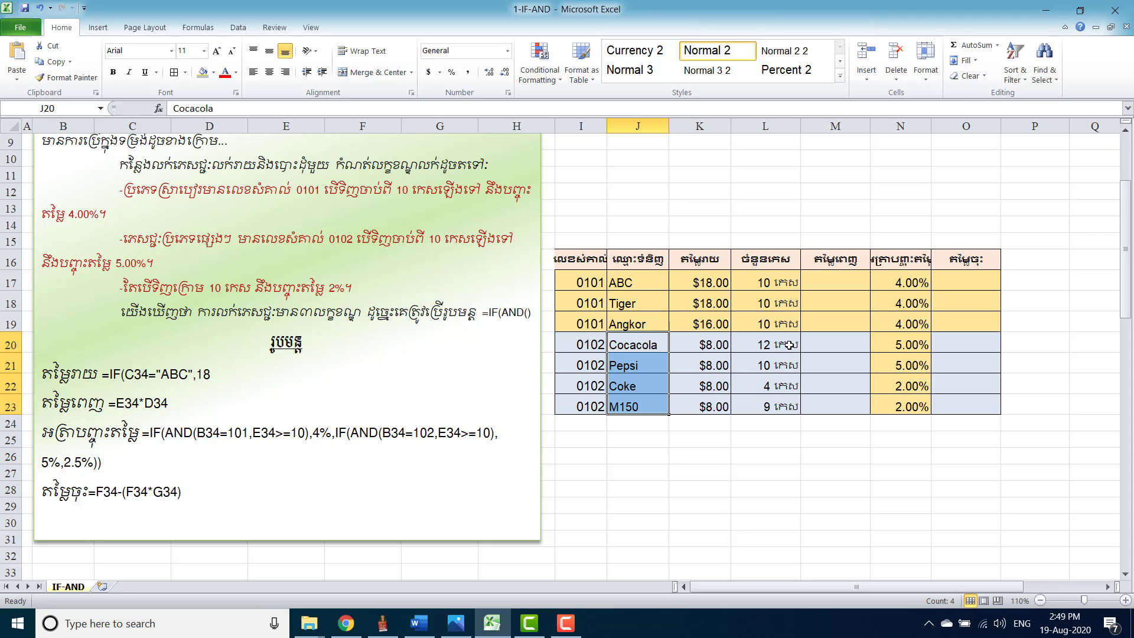
left_click(897, 350)
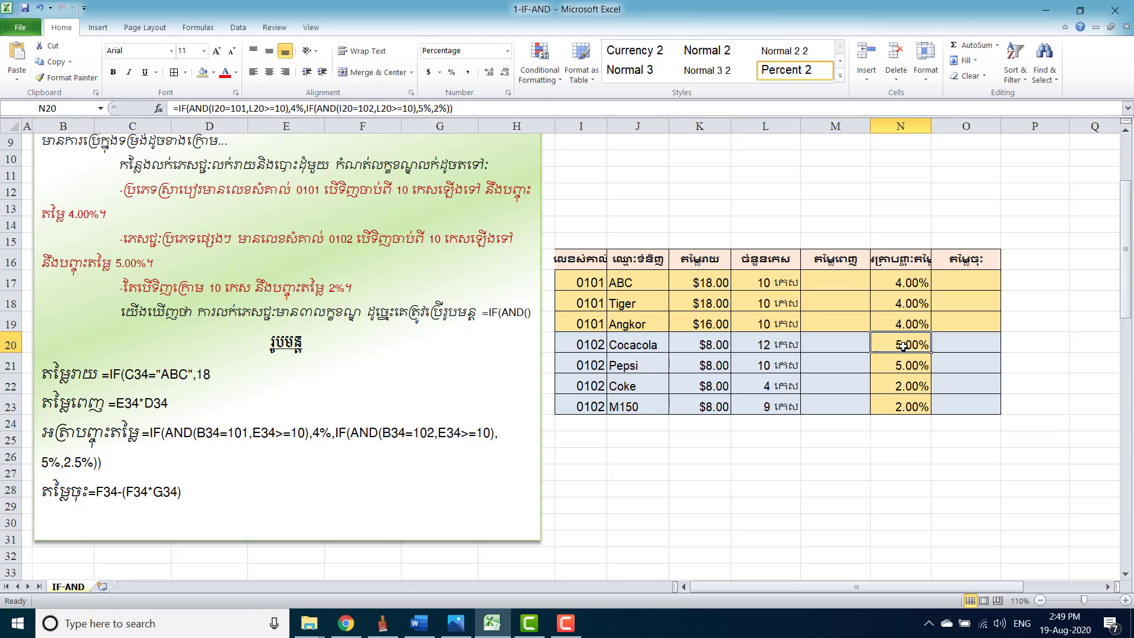
double_click(907, 344)
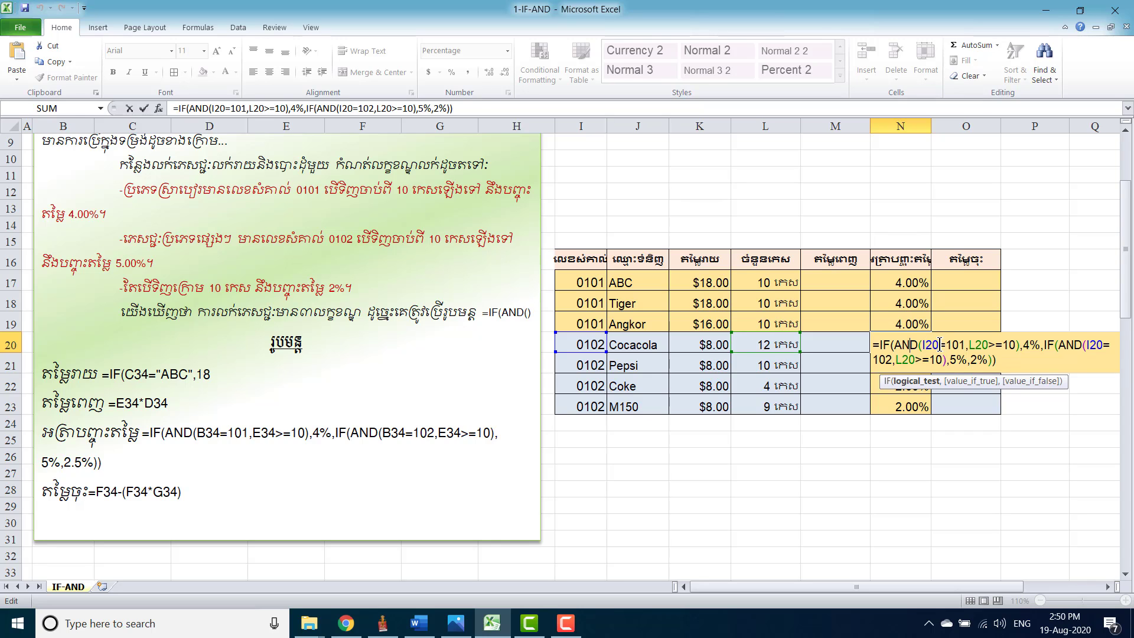
left_click_drag(939, 346, 939, 348)
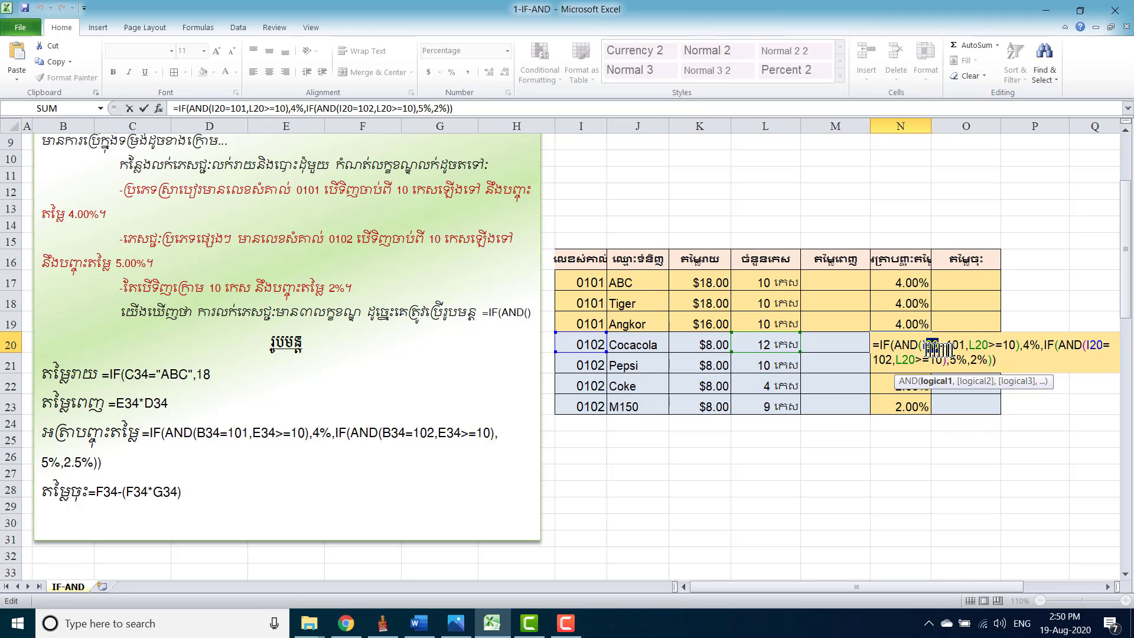
mouse_move(950, 345)
left_mouse_down()
mouse_move(964, 345)
mouse_move(946, 344)
left_mouse_up()
left_click(888, 361)
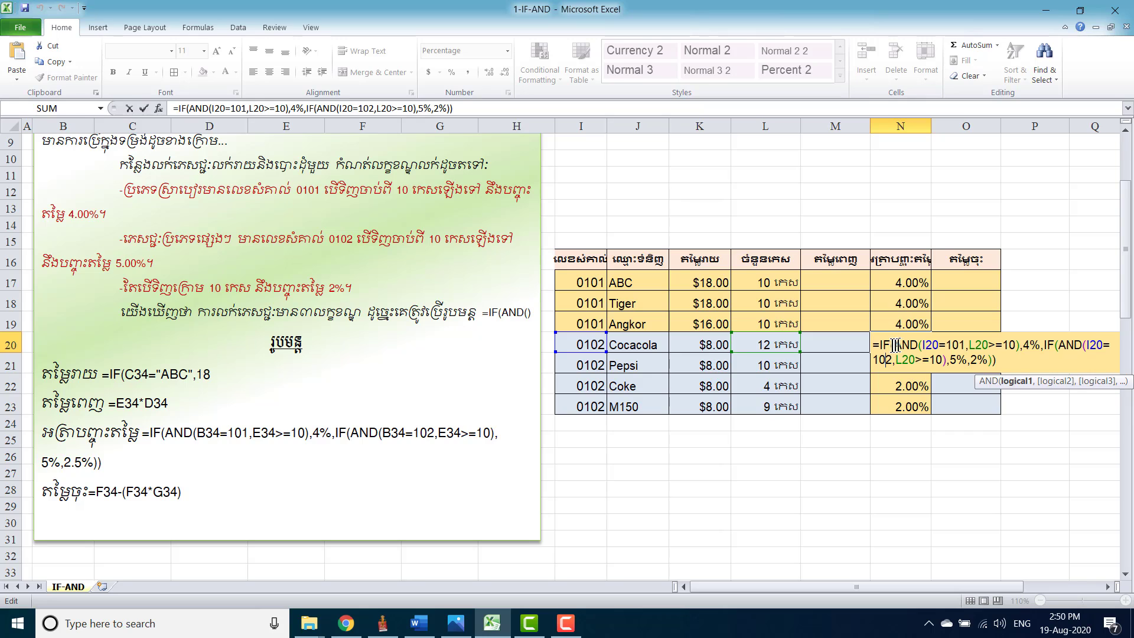
left_click_drag(888, 344, 881, 344)
double_click(883, 345)
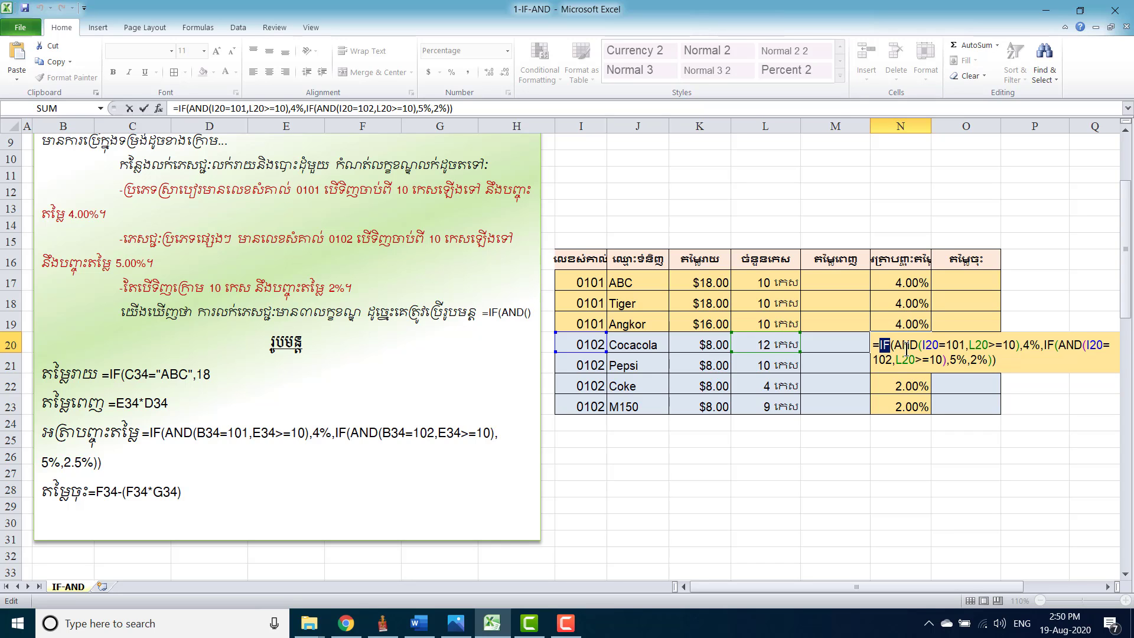
key("Return")
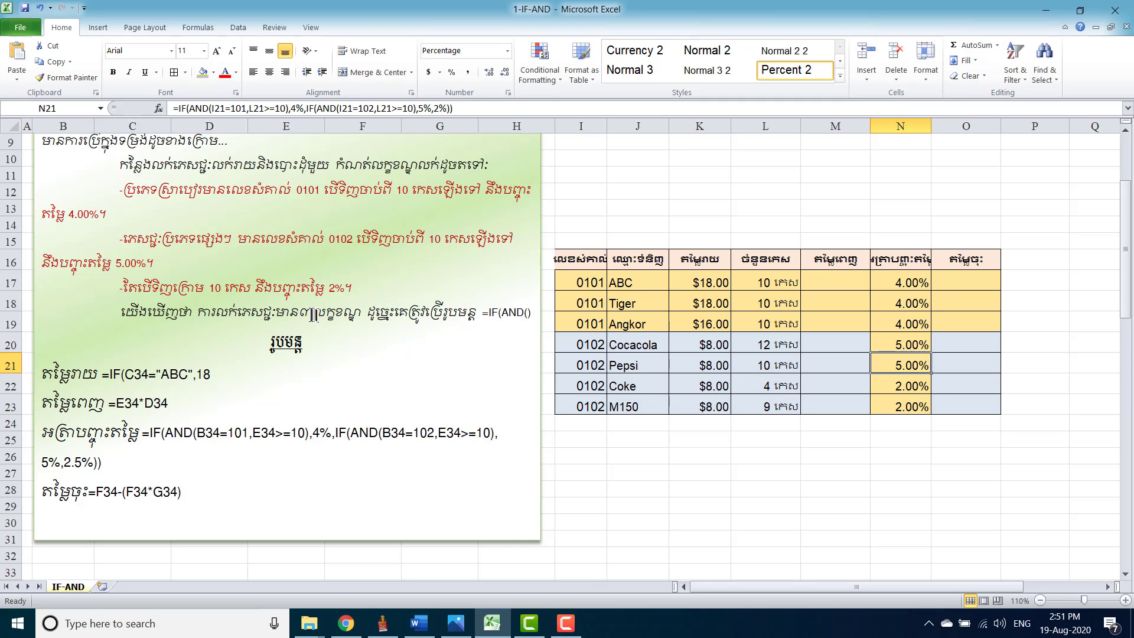
left_click(306, 312)
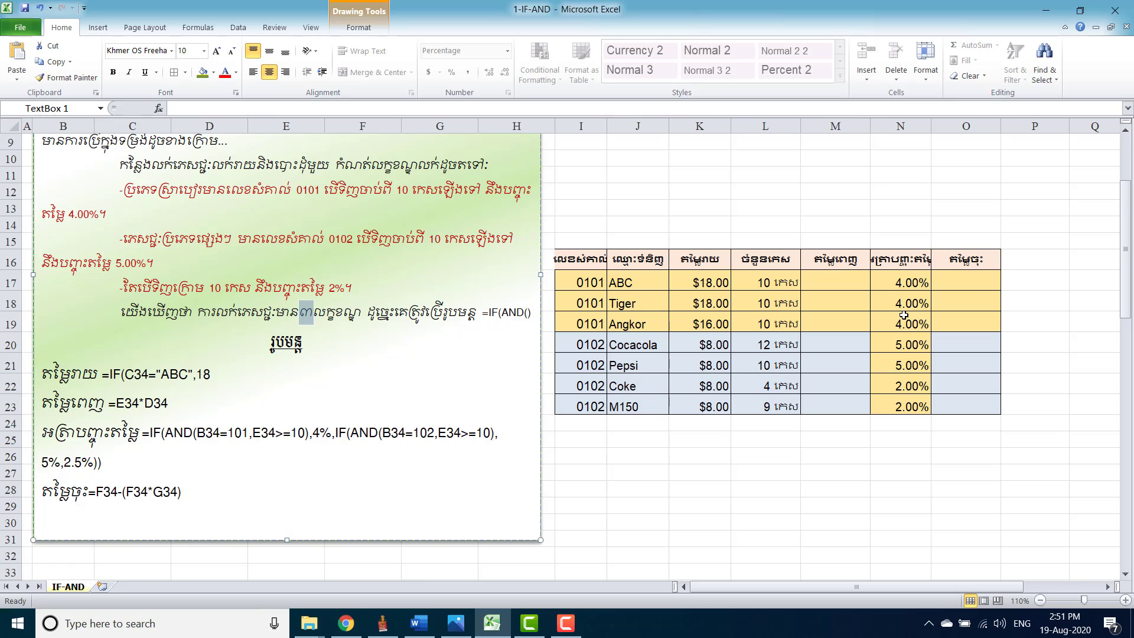
left_click(908, 305)
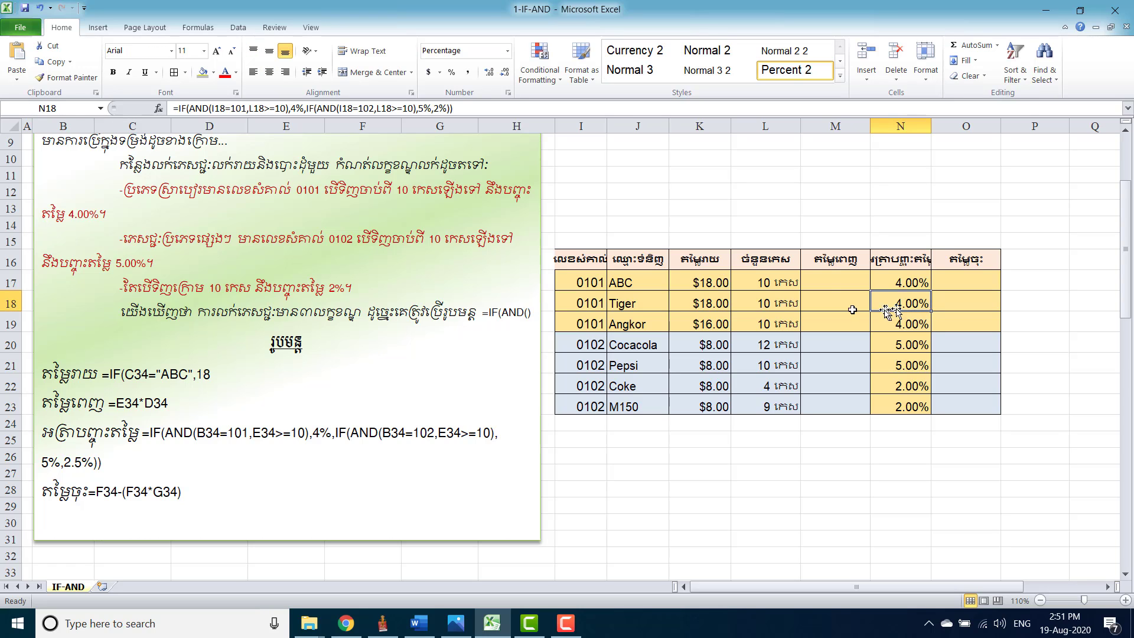
left_click(826, 281)
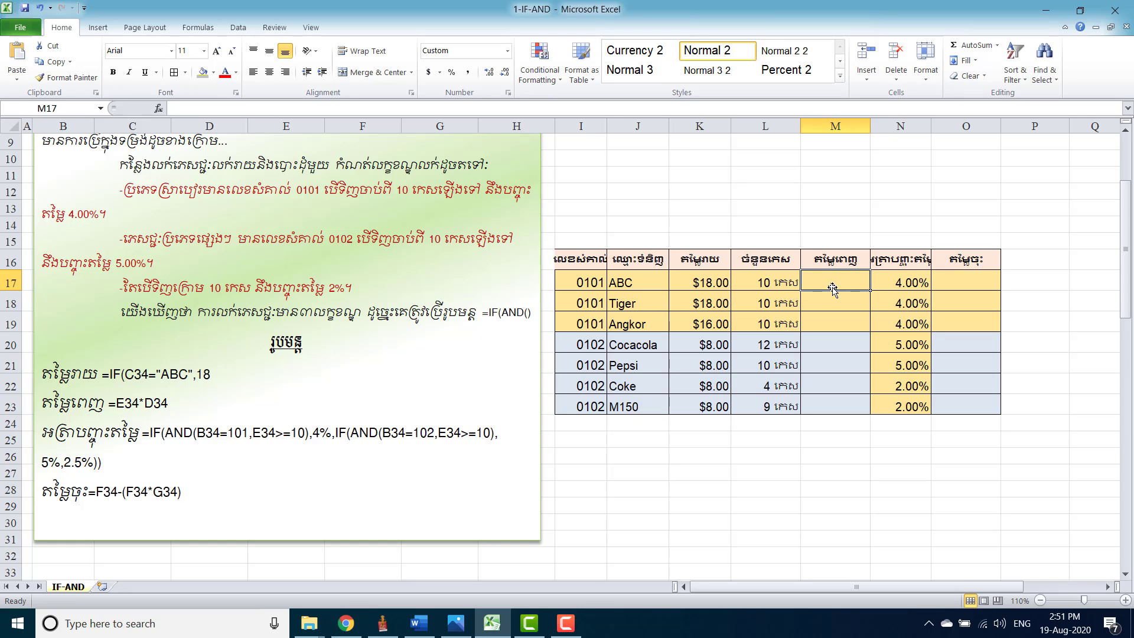
Step: Enter =K17*L17 in M17 so ABC's total price shows 180
type("=")
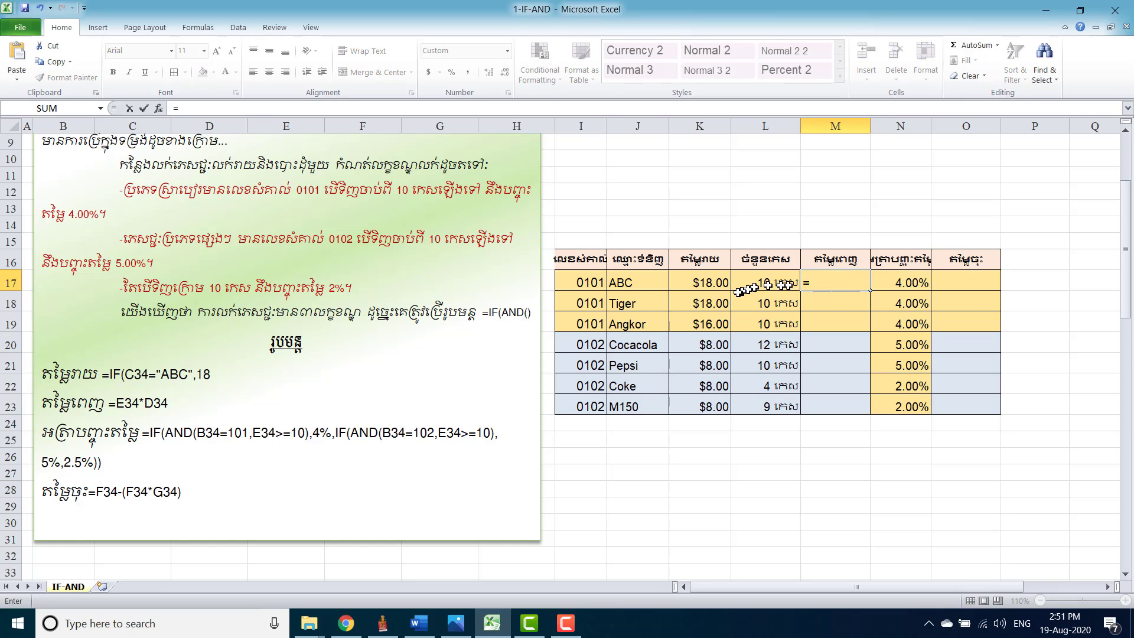
left_click(717, 285)
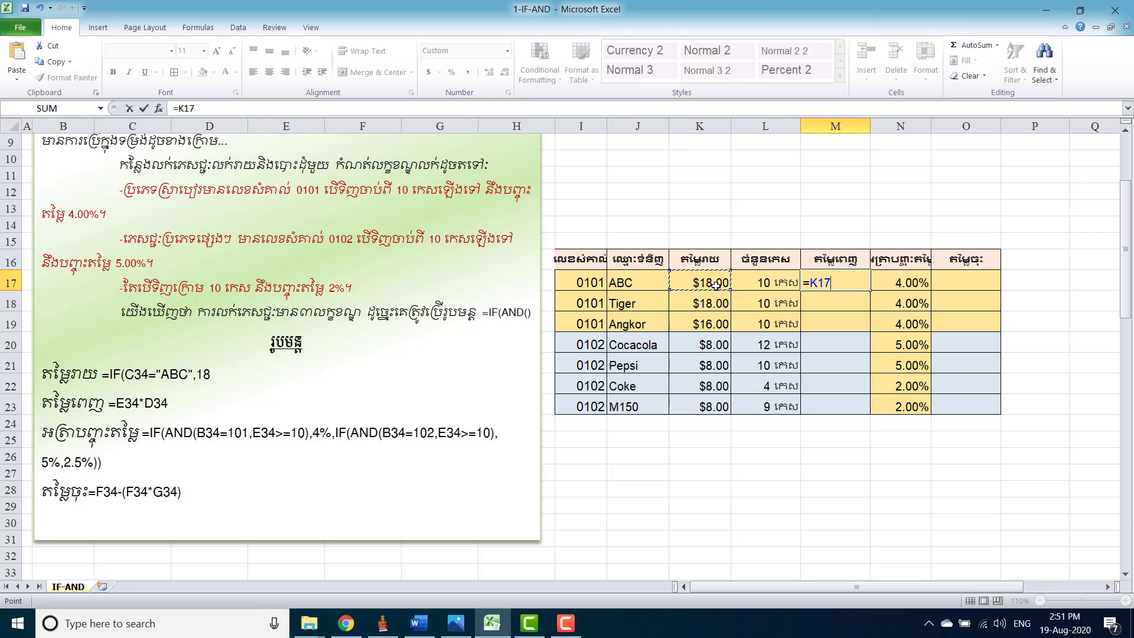
type("*")
left_click(773, 283)
key("Return")
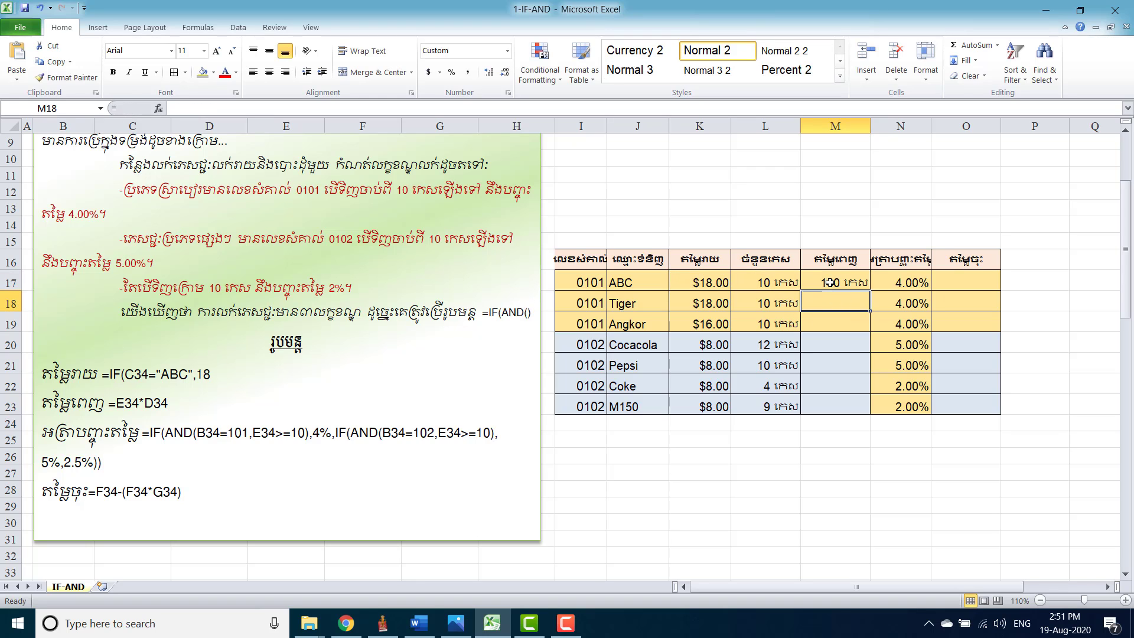
left_click(966, 283)
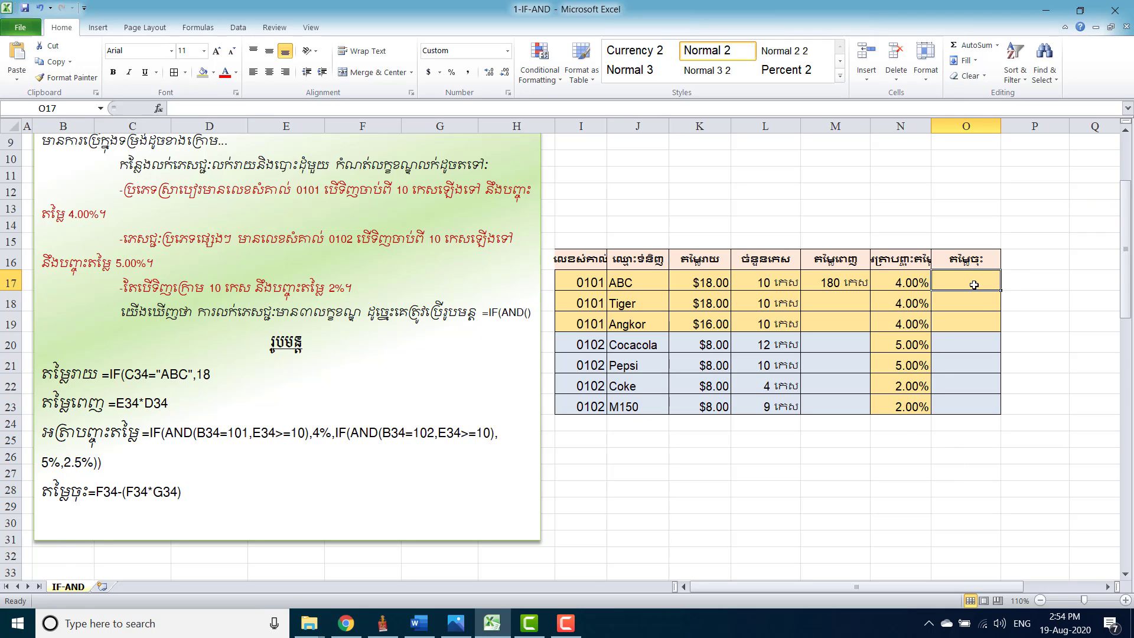
Step: Enter =M17-(M17*N17) in O17, giving ABC's net price of 173 after the 4% discount
type("=")
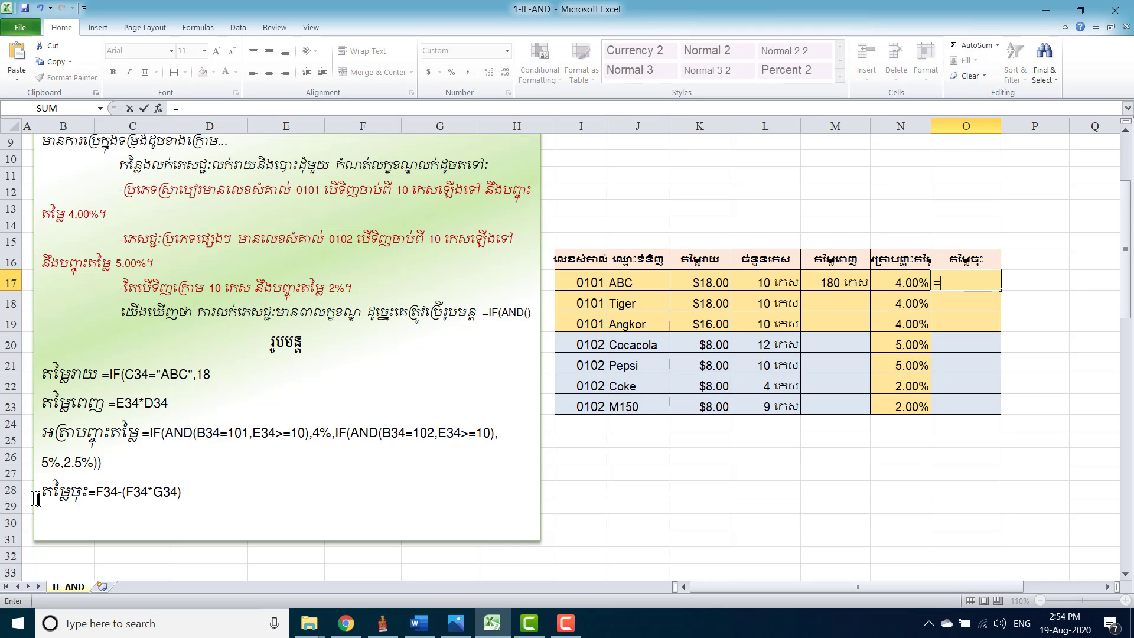
left_click(847, 280)
type("-(")
left_click(850, 282)
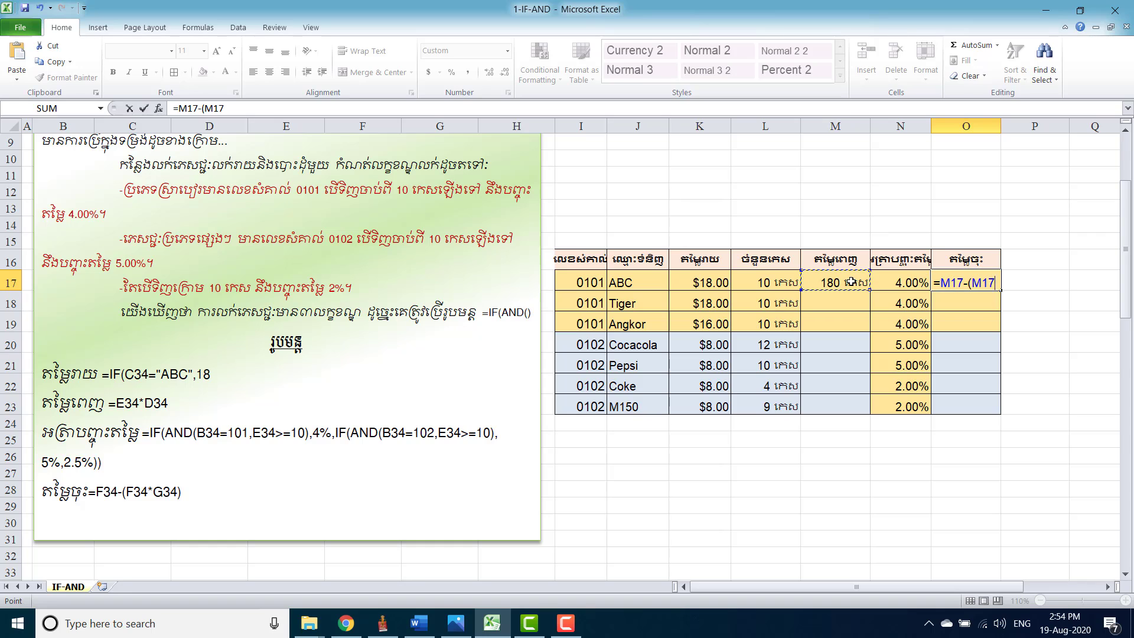
type("*")
left_click(907, 283)
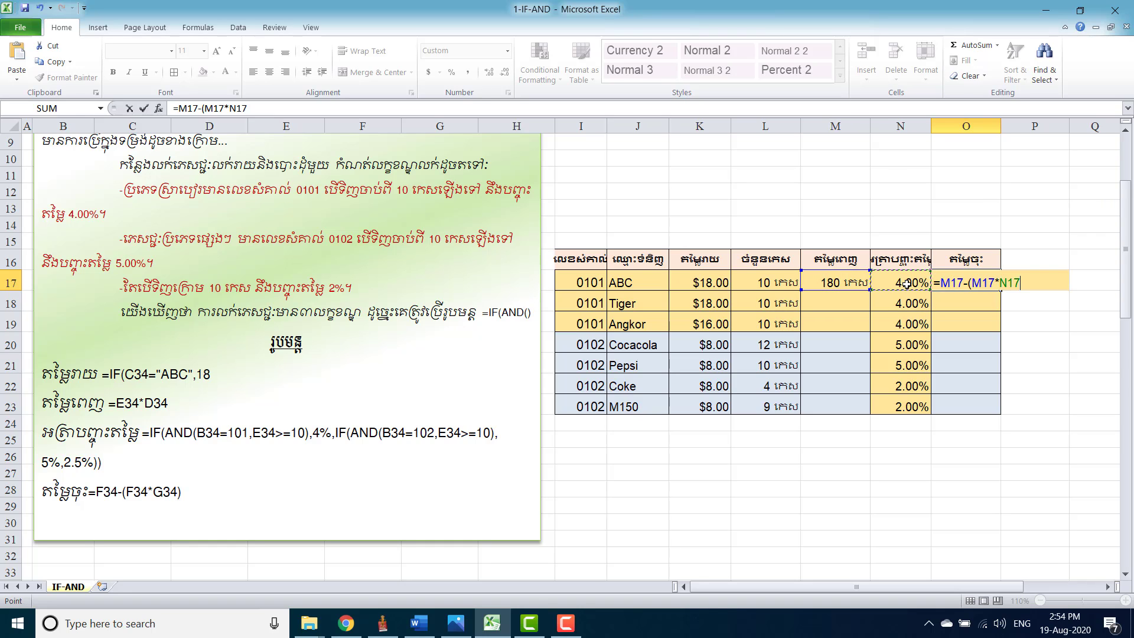
type(")")
key("Return")
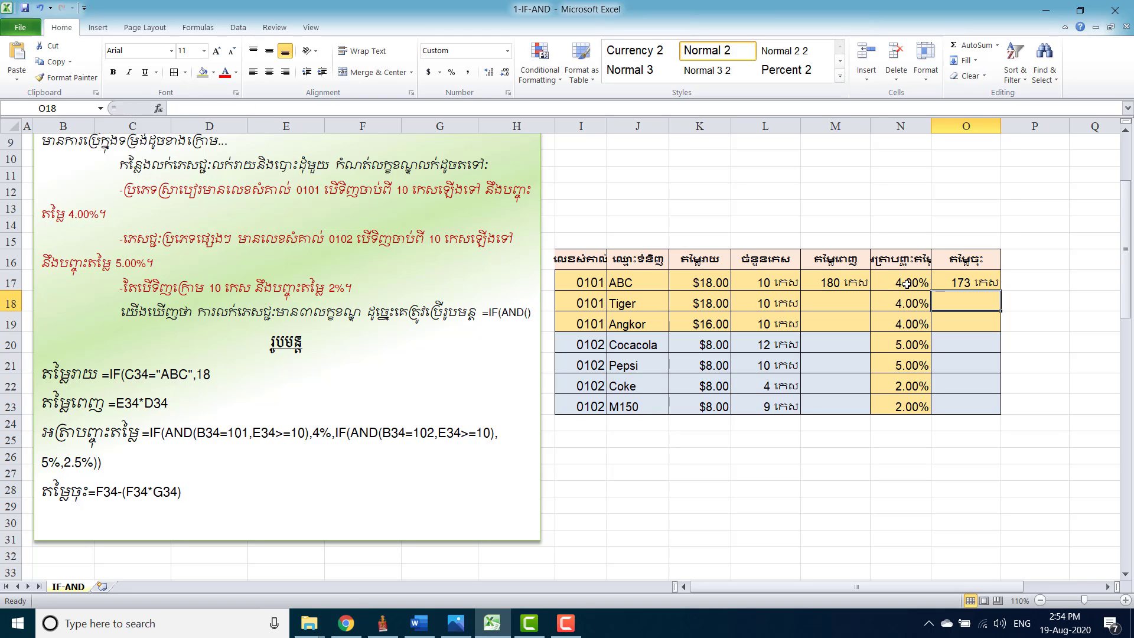
left_click(982, 282)
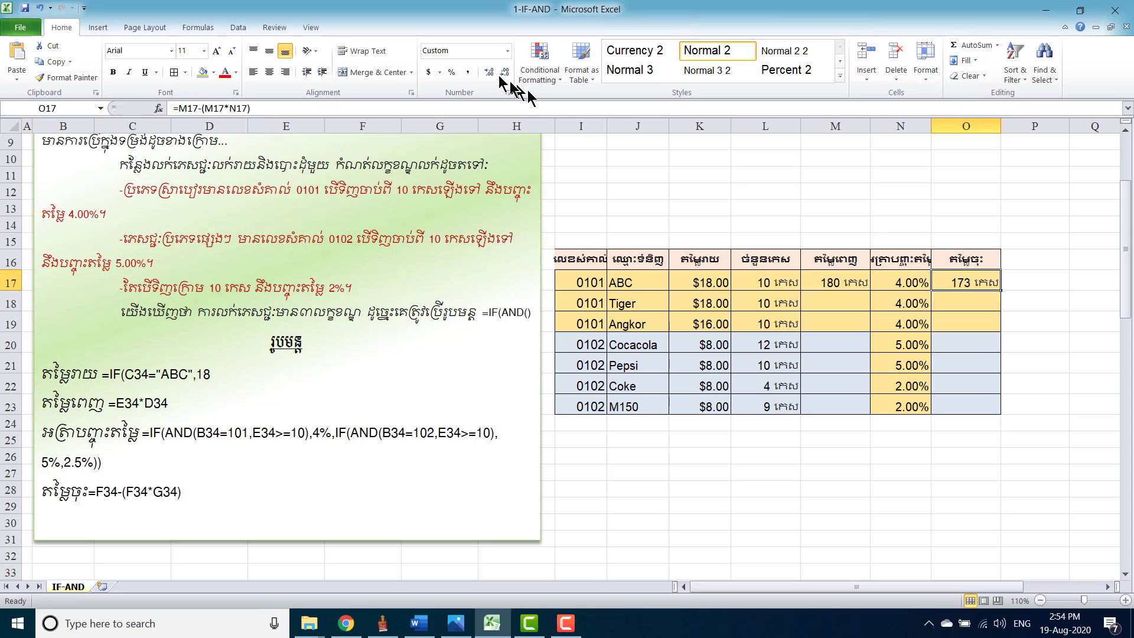
Step: Give O17 dollar Accounting format and copy that format onto M17 with Format Painter
left_click(427, 72)
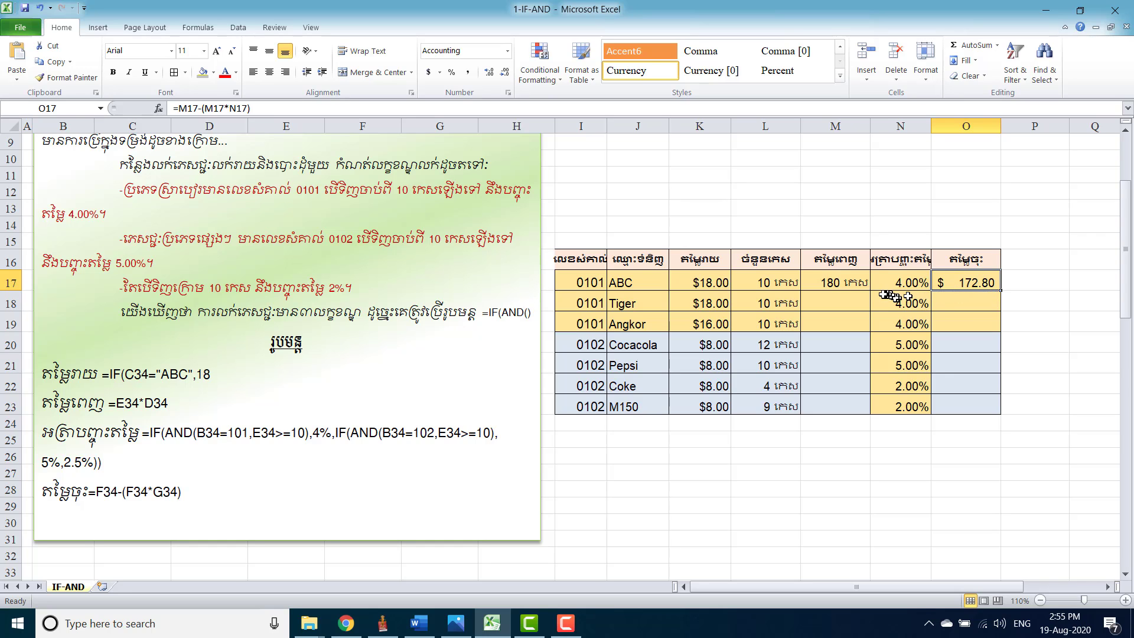
right_click(985, 279)
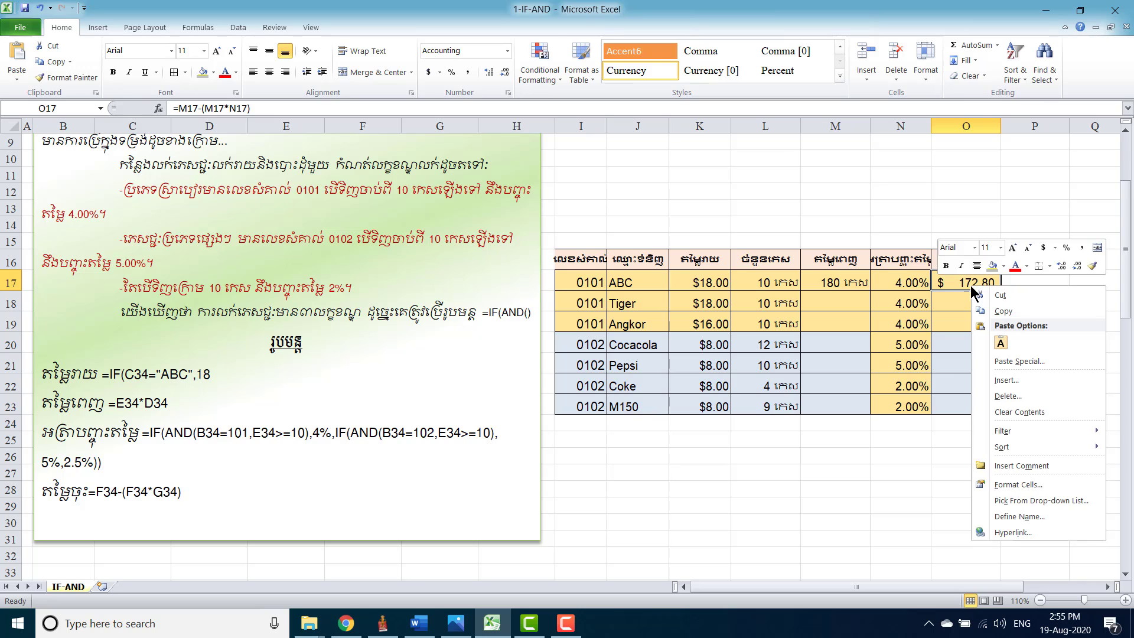
left_click(1099, 267)
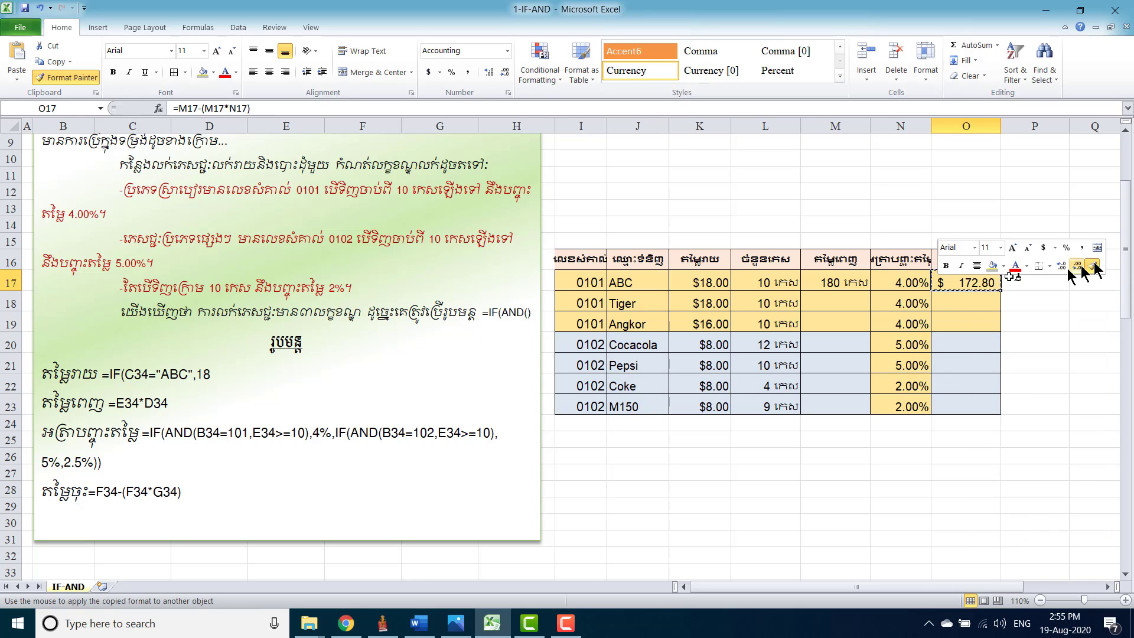
left_click(853, 281)
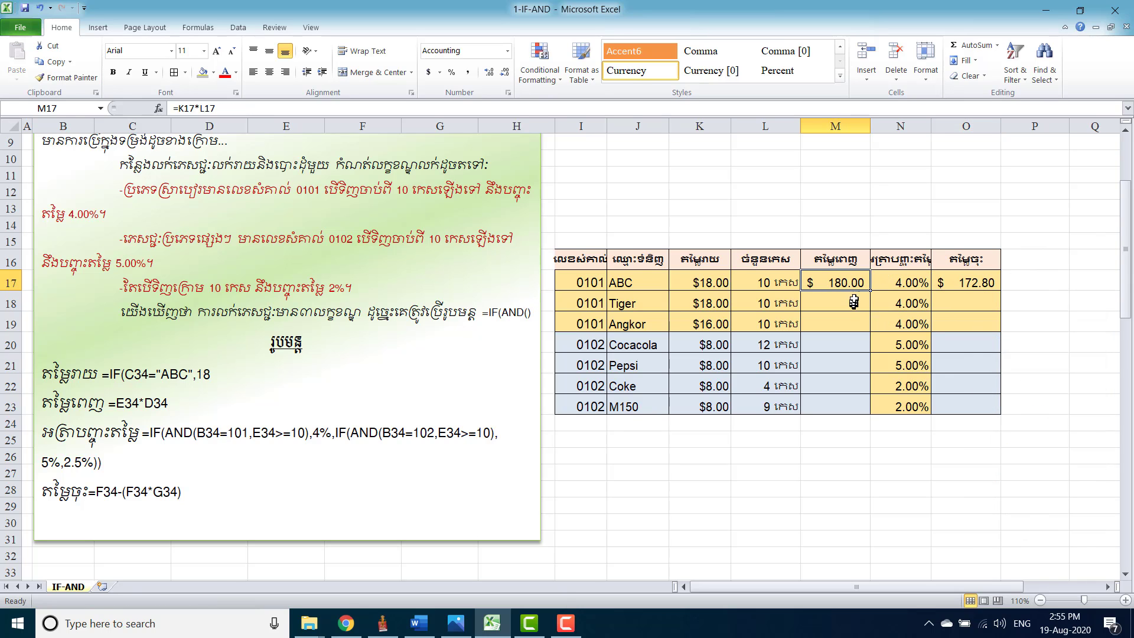
Step: Fill the full-price and net-price formulas down to row 23 (M150 nets 70.56, Coke 31.36)
left_click_drag(870, 291, 866, 412)
left_click(957, 286)
left_click_drag(1002, 291, 999, 407)
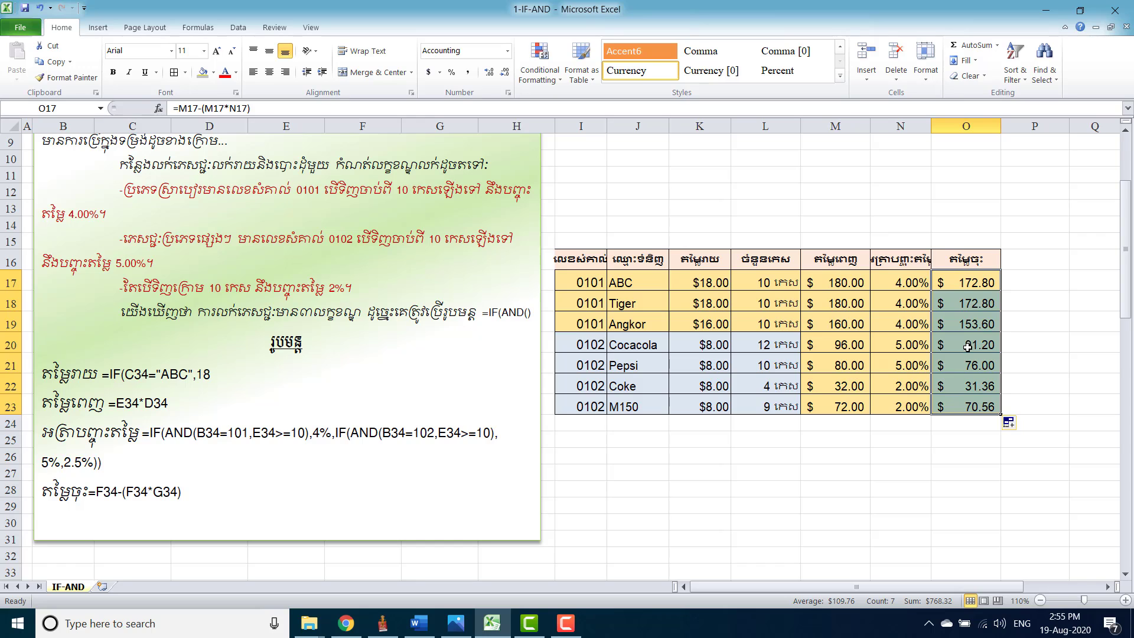
left_click(966, 304)
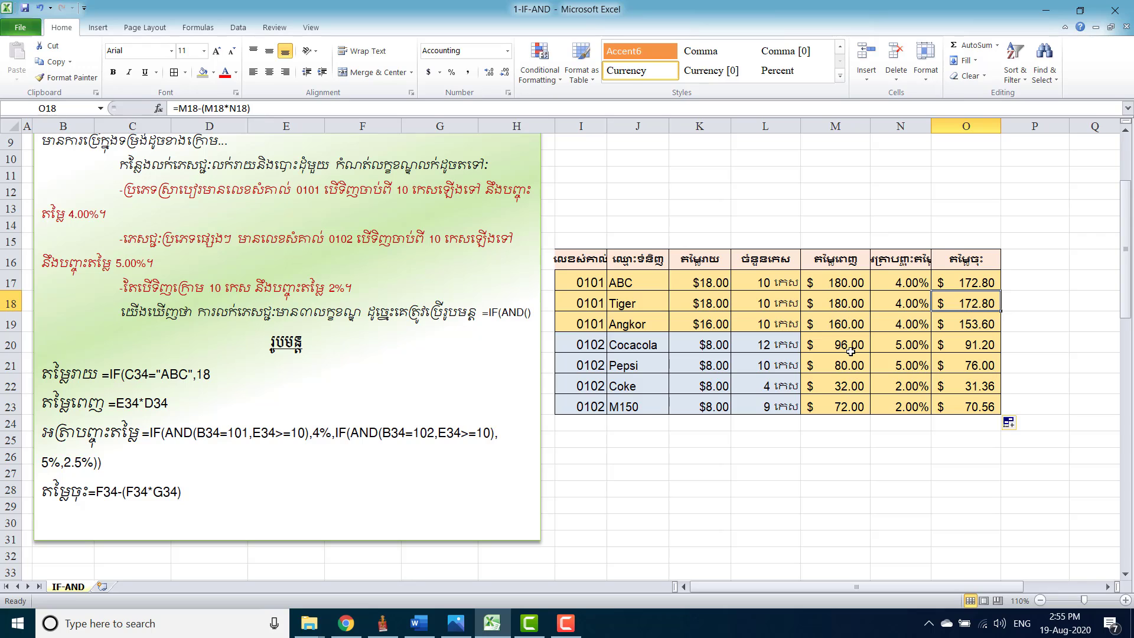
Step: Total the net prices in O25 with =SUM(O17:O23)
left_click(945, 440)
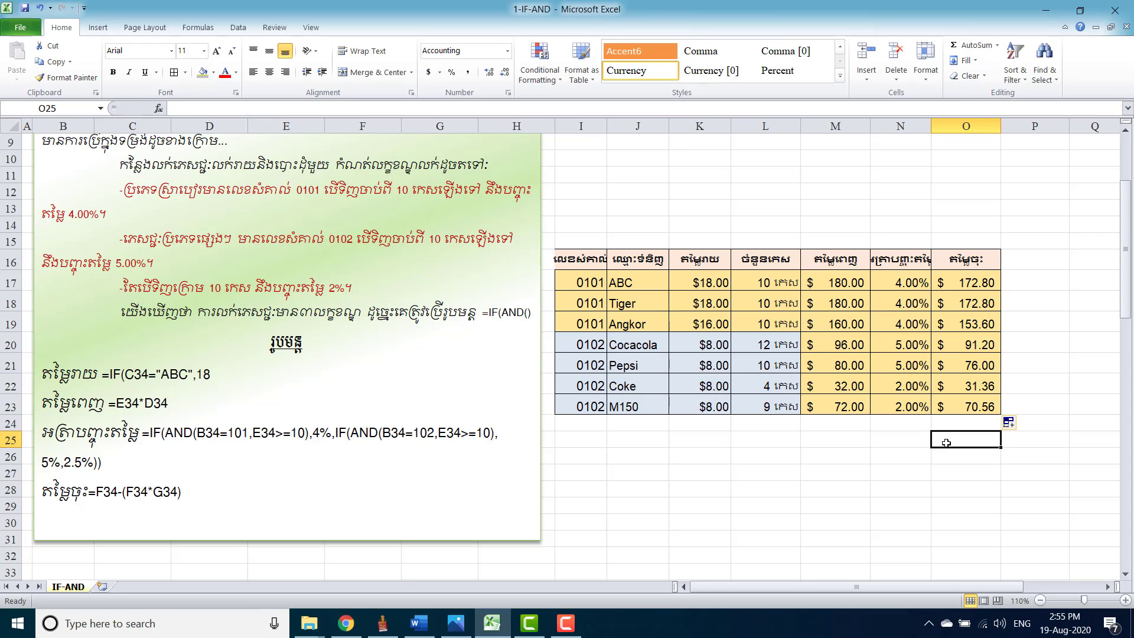
type("=")
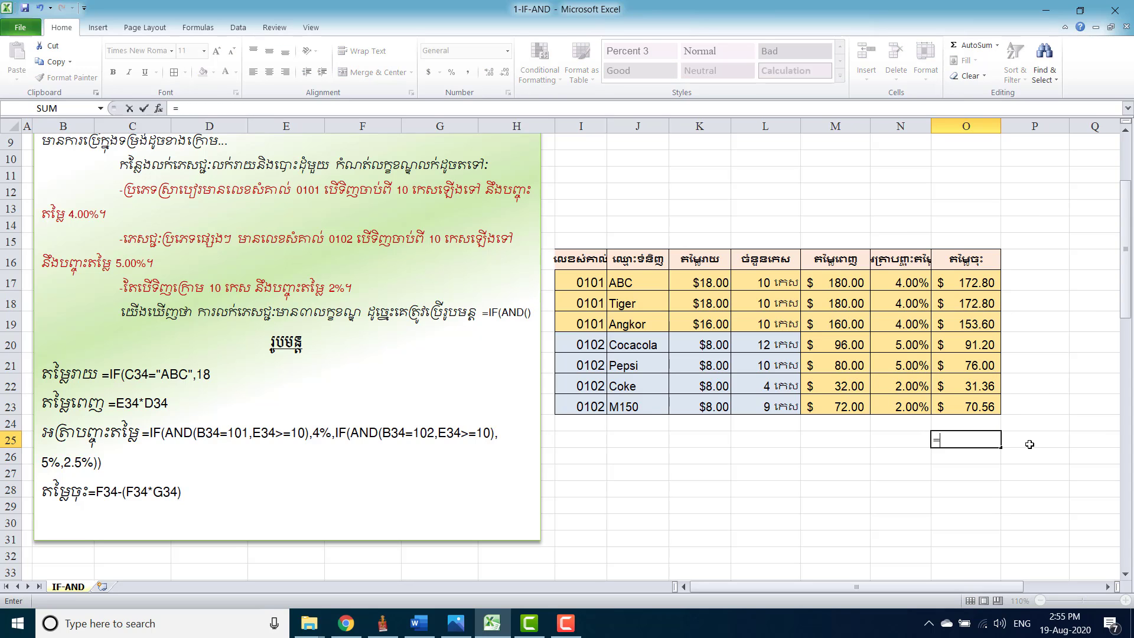
type("sum")
key("Tab")
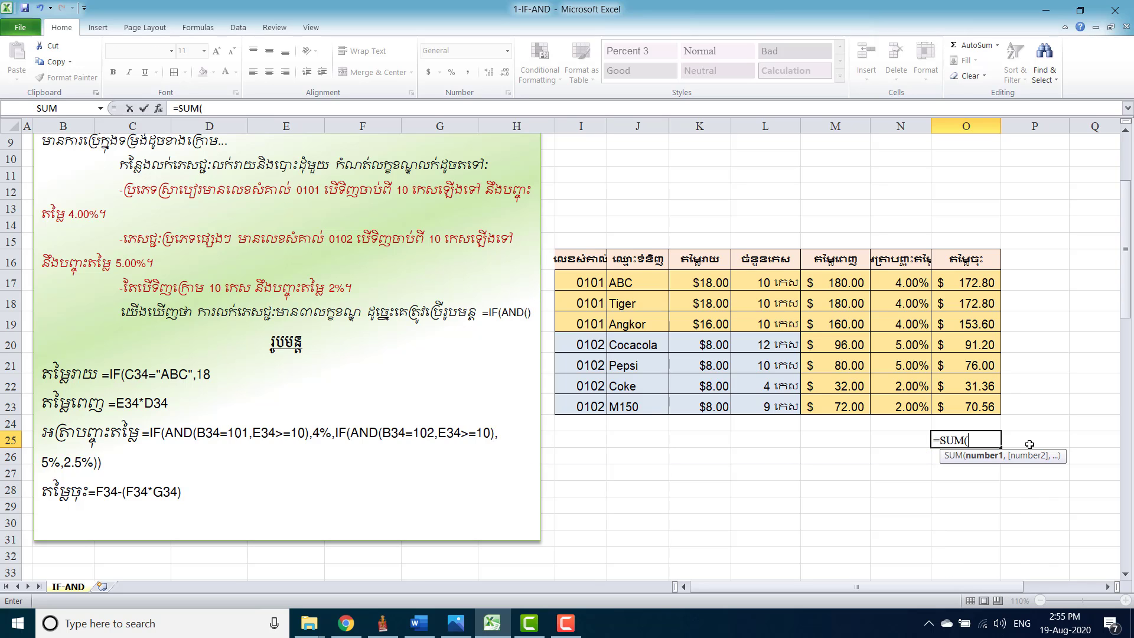
left_click_drag(986, 283, 986, 408)
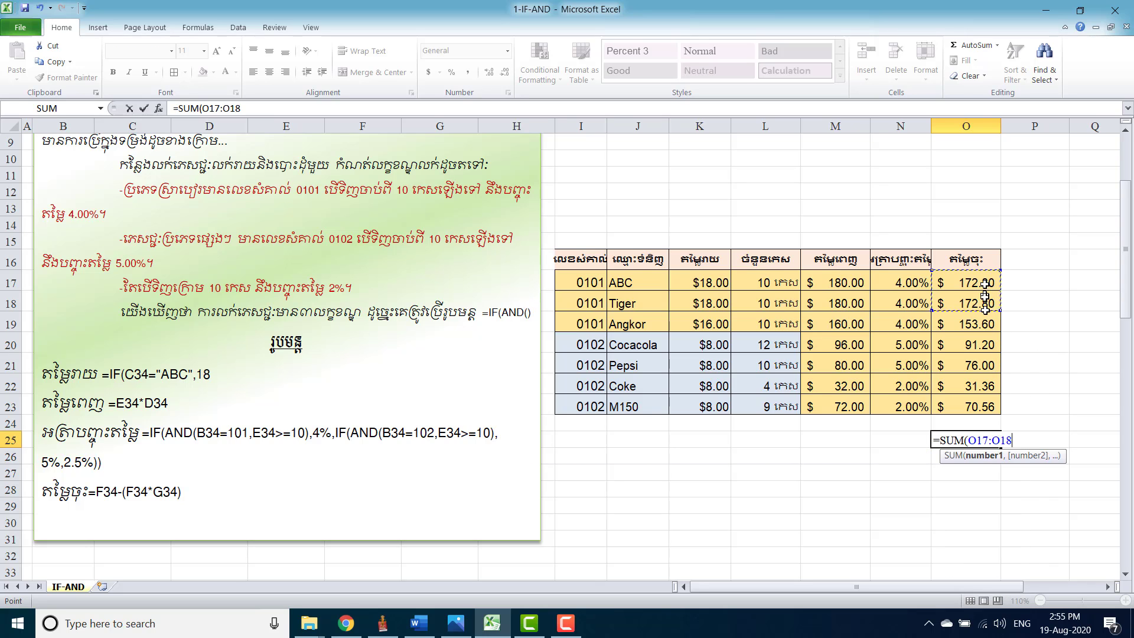
key("Return")
Step: Copy O23's dollar format onto O25 so the total shows $ 768.32
left_click(987, 411)
right_click(987, 410)
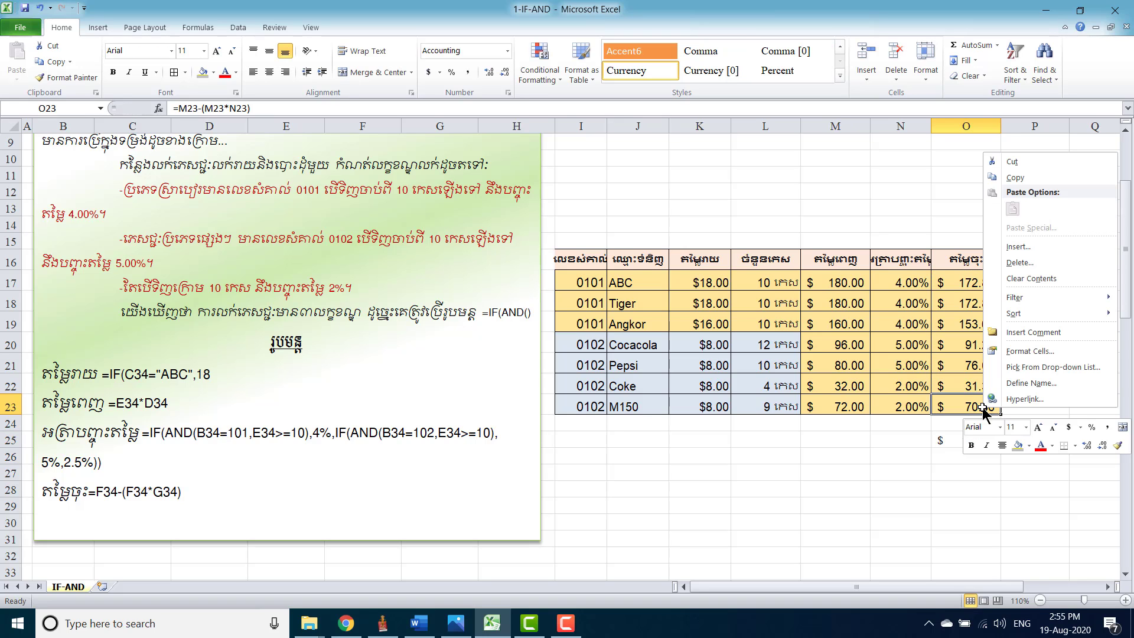
left_click(949, 438)
left_click(913, 257)
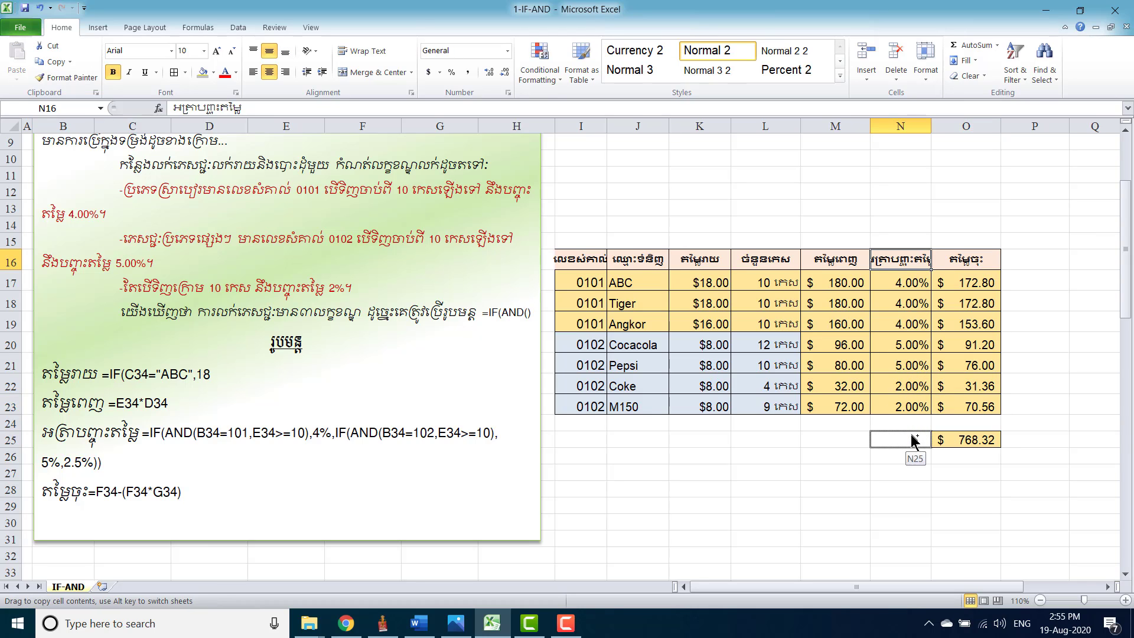
Step: Copy the N16 header cell to N25 and relabel it សរុប in Khmer
left_click_drag(911, 278, 908, 449)
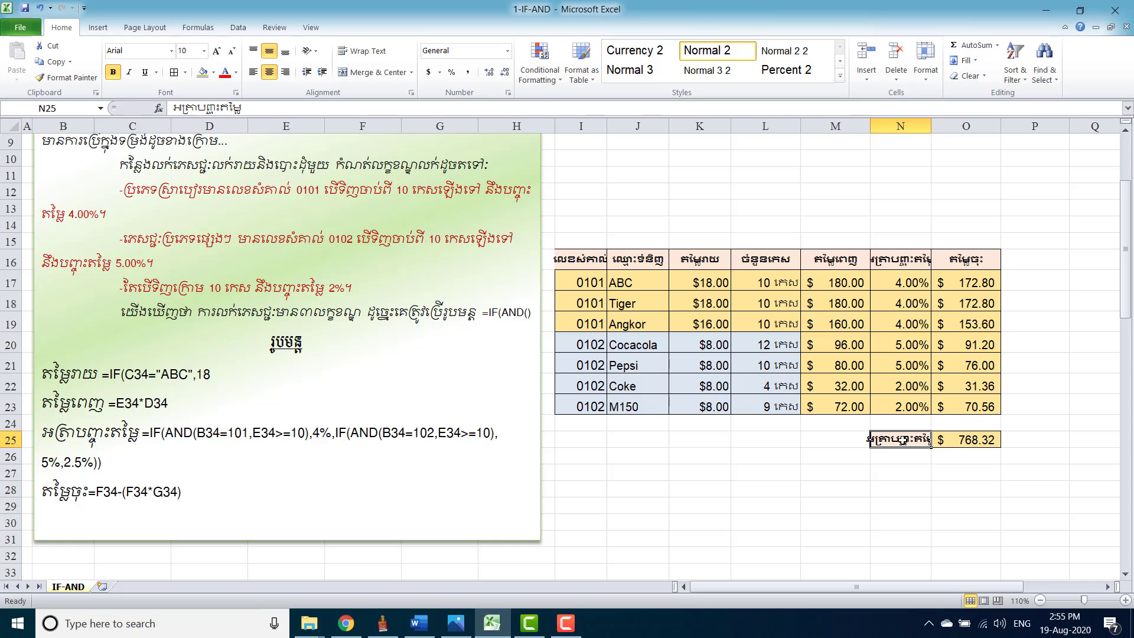
key("alt+shift")
type("ស")
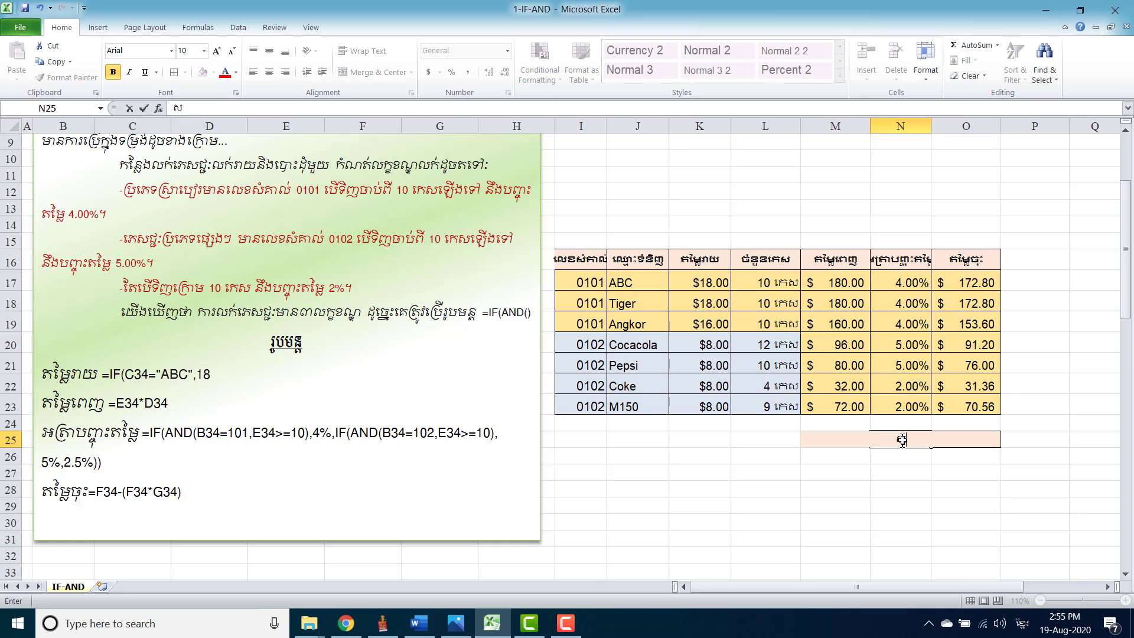
type("រុប")
left_click(905, 514)
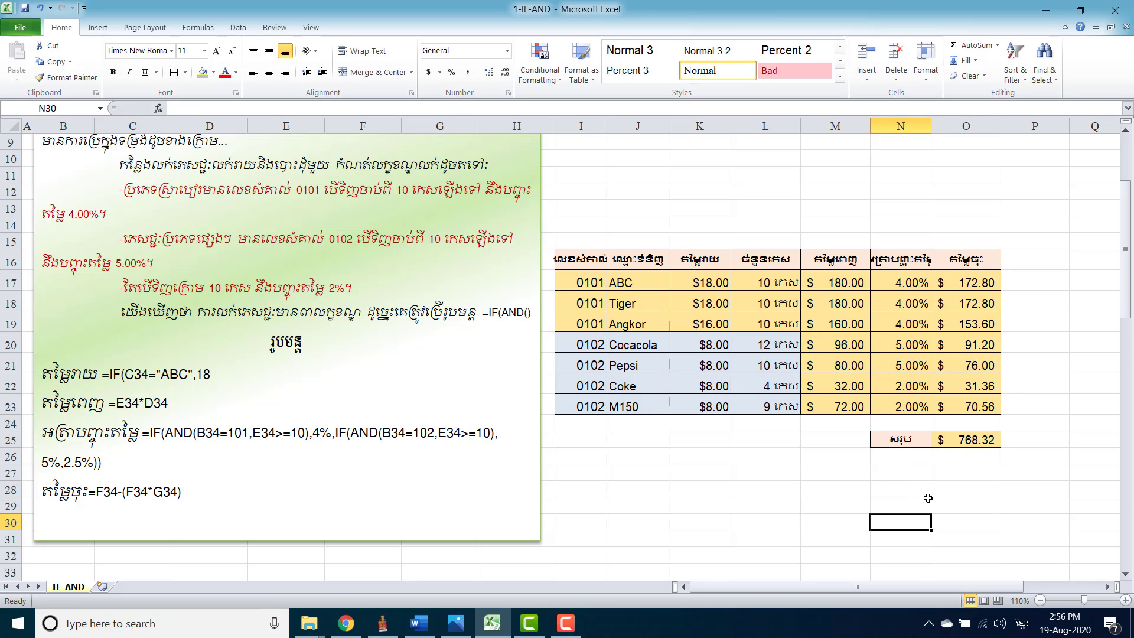
left_click(952, 447)
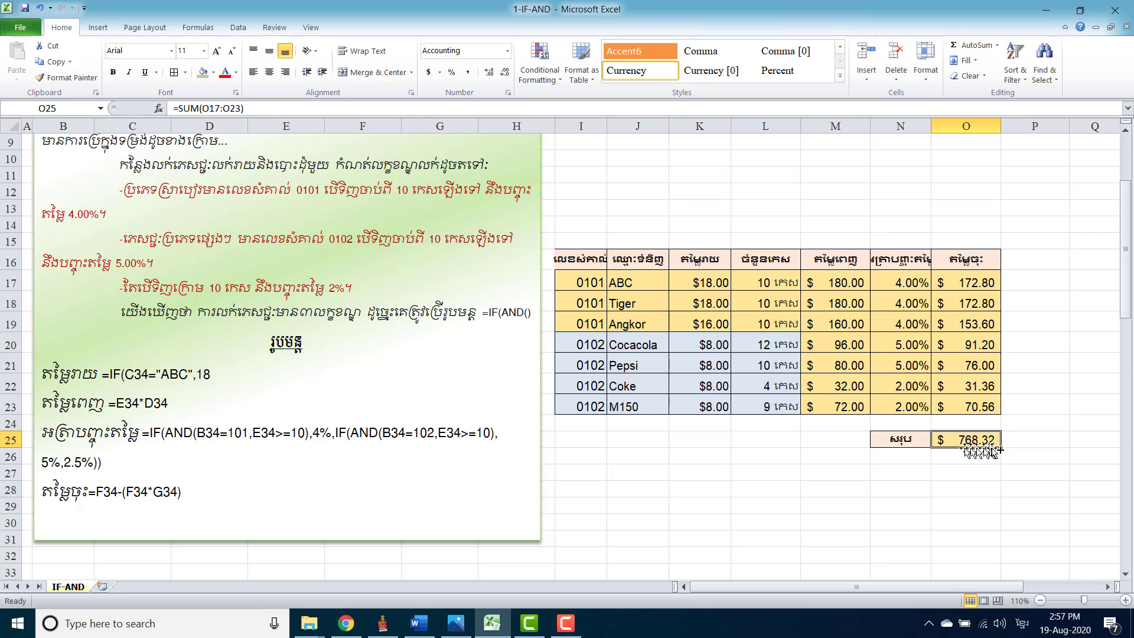
left_click(773, 315)
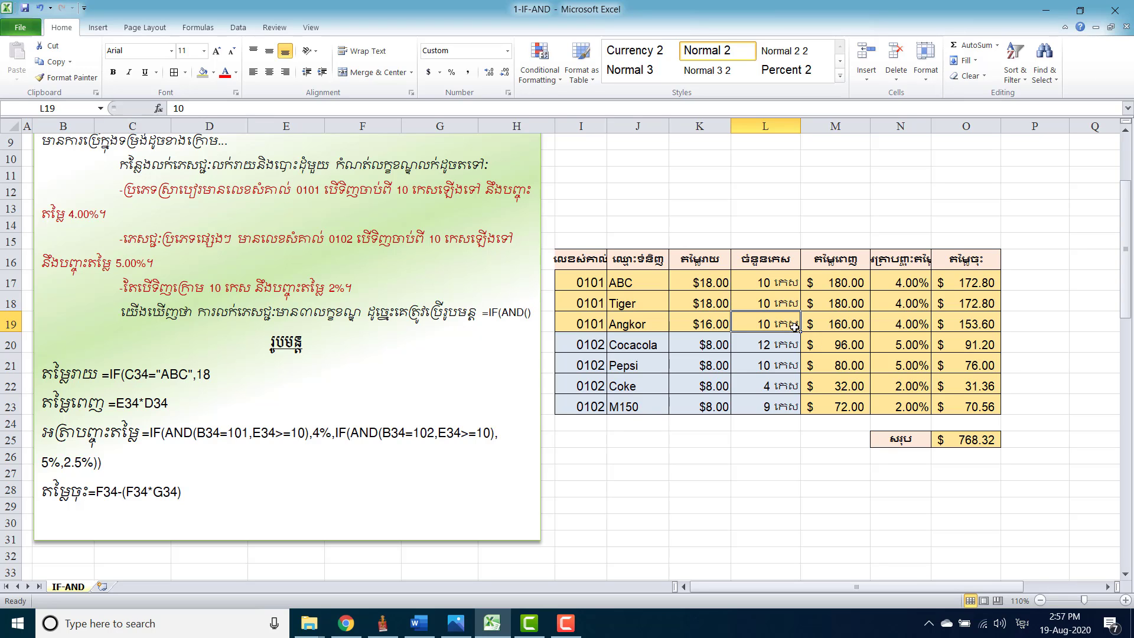
Step: Scroll down to the finished example table and inspect D52's nested IF price formula
scroll(795, 327, "down", 1)
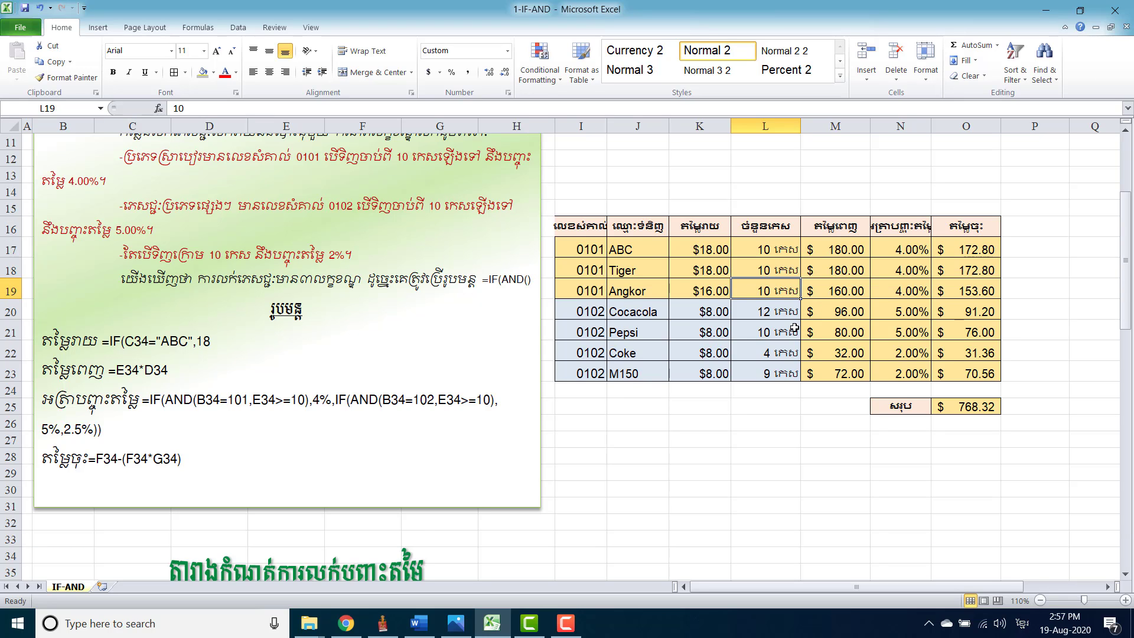
scroll(794, 327, "down", 2)
scroll(794, 327, "down", 3)
scroll(794, 327, "down", 2)
scroll(794, 327, "down", 2)
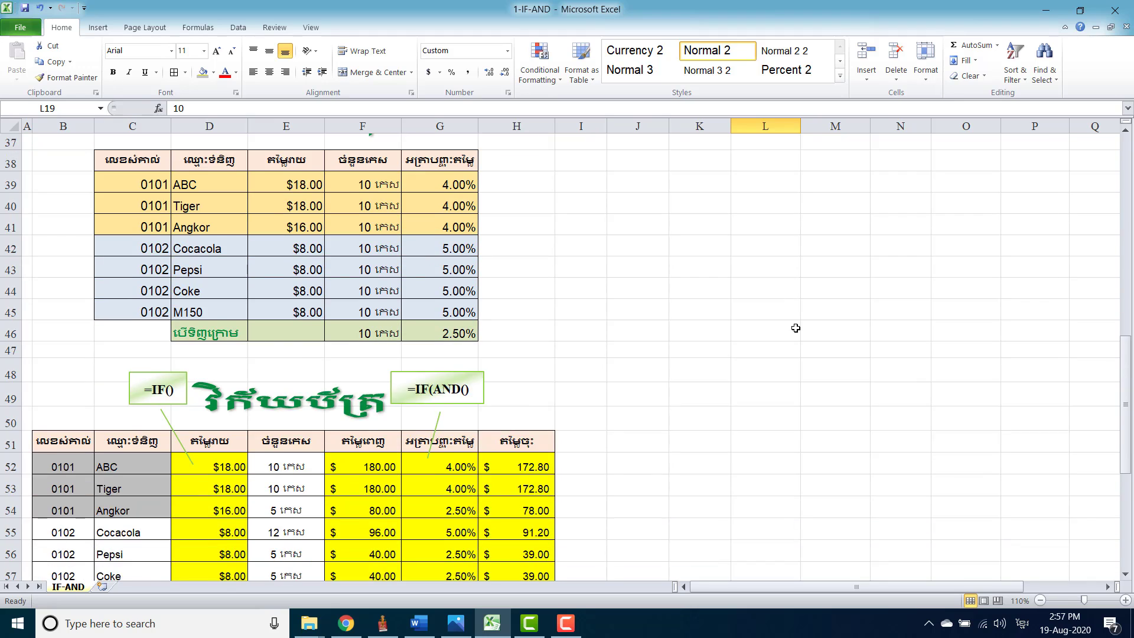
scroll(795, 327, "down", 2)
scroll(795, 328, "down", 2)
scroll(795, 327, "down", 1)
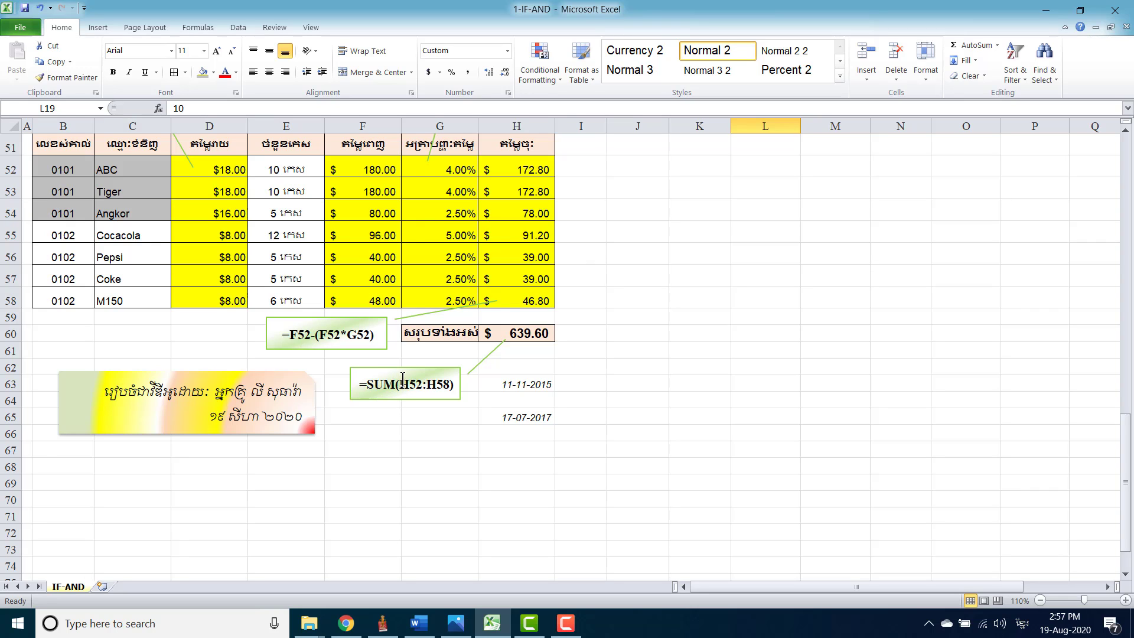
scroll(402, 378, "up", 2)
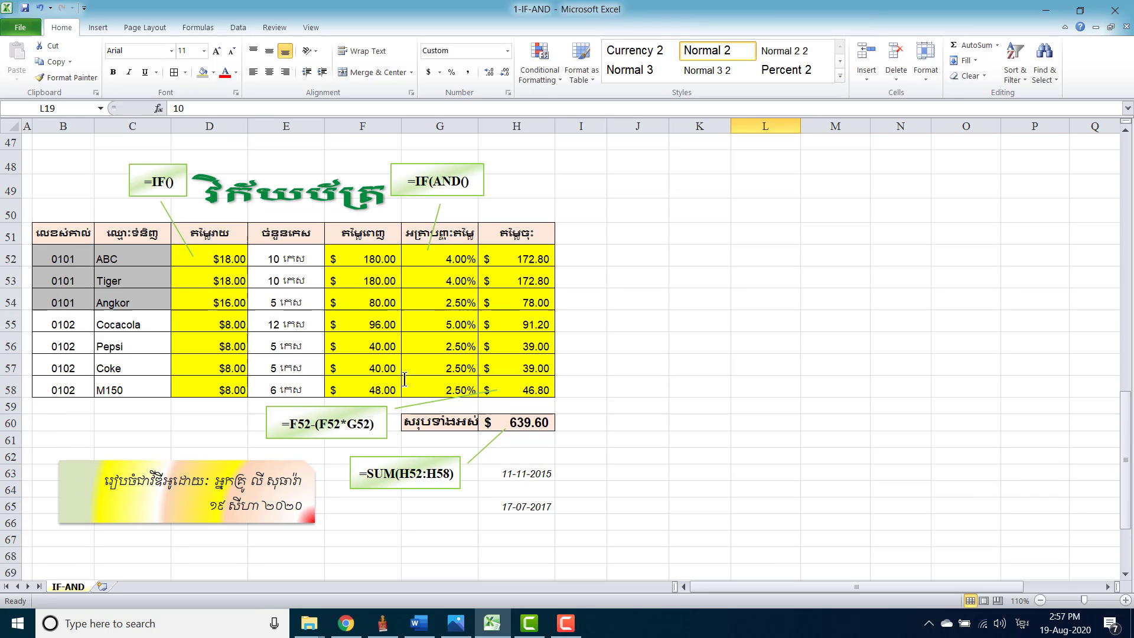
left_click(446, 257)
left_click(216, 254)
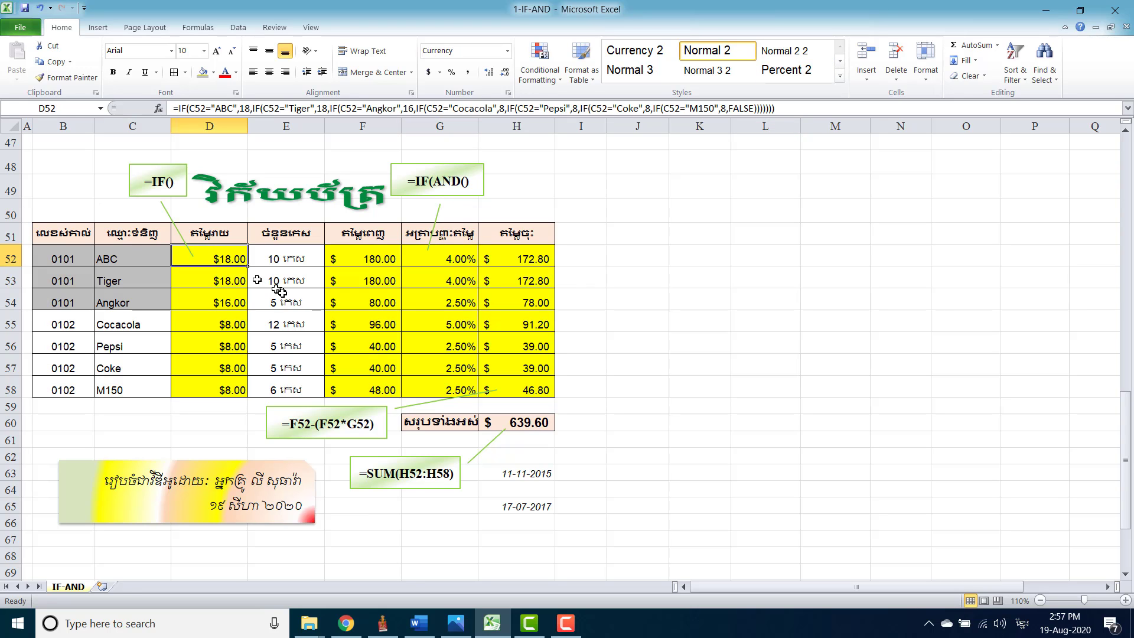